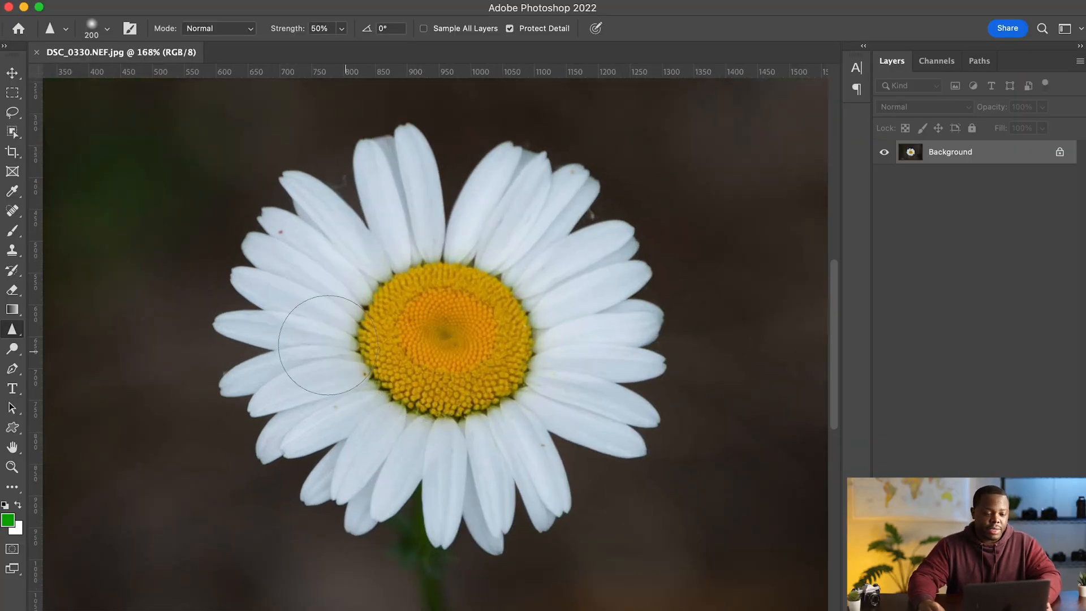
Select the whole daisy head with the Quick Selection tool and open the selection in Select and Mask
{"action": "left_click", "coordinate": [13, 95]}
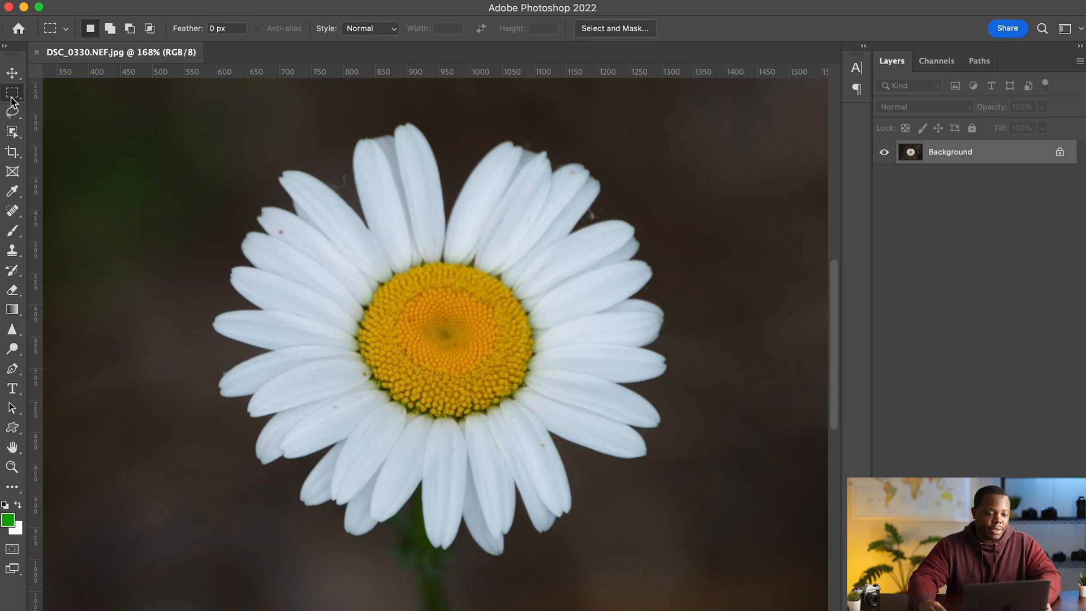
{"action": "left_click", "coordinate": [13, 96]}
{"action": "left_click", "coordinate": [13, 114]}
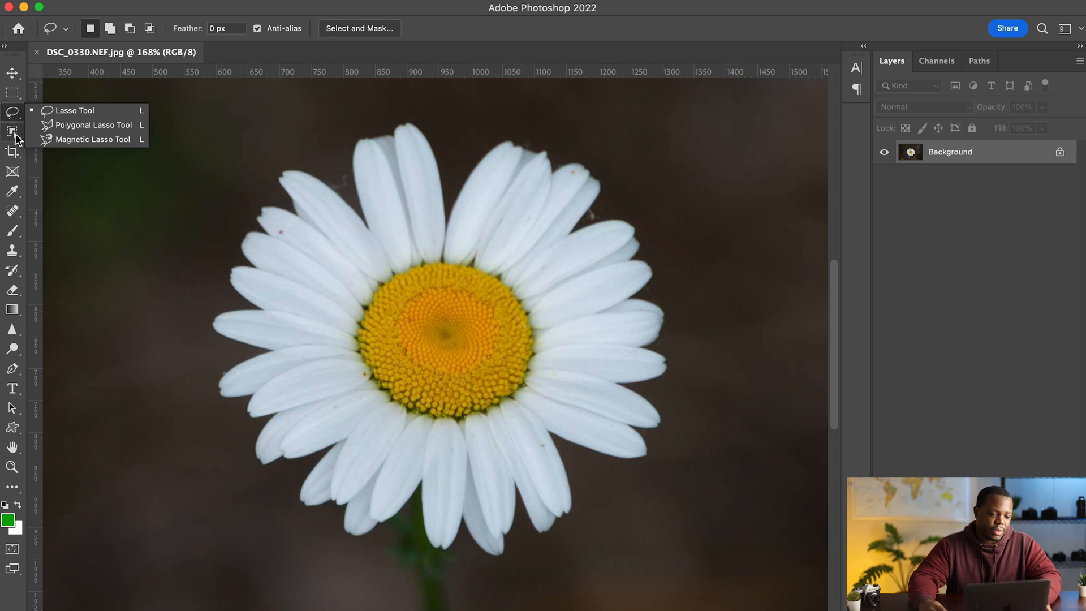
{"action": "left_click", "coordinate": [13, 132]}
{"action": "left_click", "coordinate": [84, 145]}
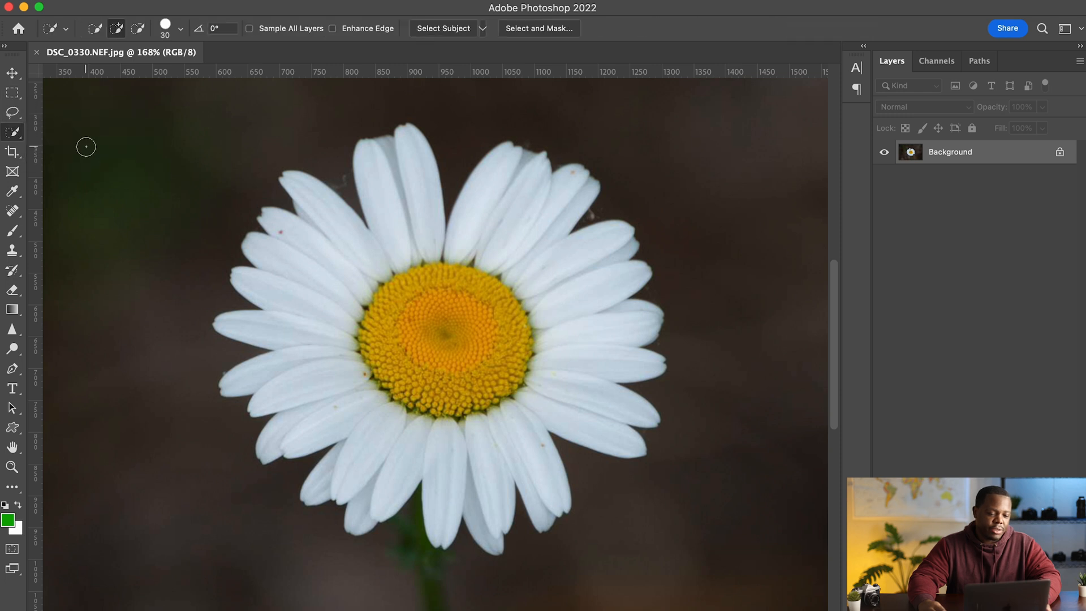
{"action": "mouse_move", "coordinate": [519, 296]}
{"action": "left_mouse_down"}
{"action": "mouse_move", "coordinate": [465, 324]}
{"action": "mouse_move", "coordinate": [410, 389]}
{"action": "mouse_move", "coordinate": [471, 438]}
{"action": "mouse_move", "coordinate": [541, 453]}
{"action": "left_mouse_up"}
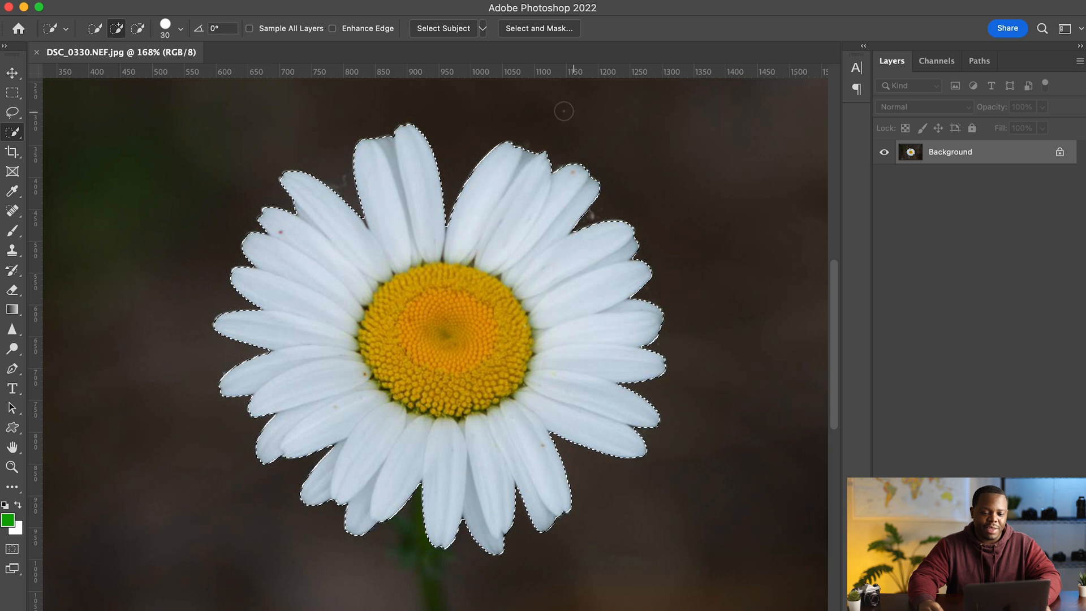
{"action": "left_click", "coordinate": [556, 35]}
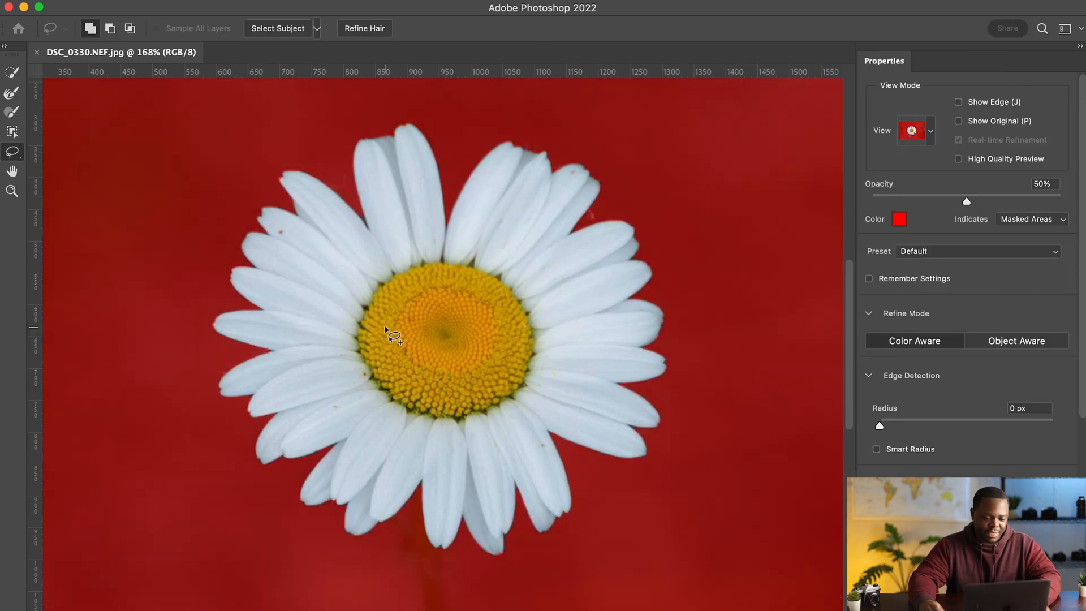
Examine the mask overlay up close along the edges and gaps of the daisy's upper petals
{"action": "scroll", "coordinate": [347, 223], "scroll_direction": "up", "scroll_amount": 5}
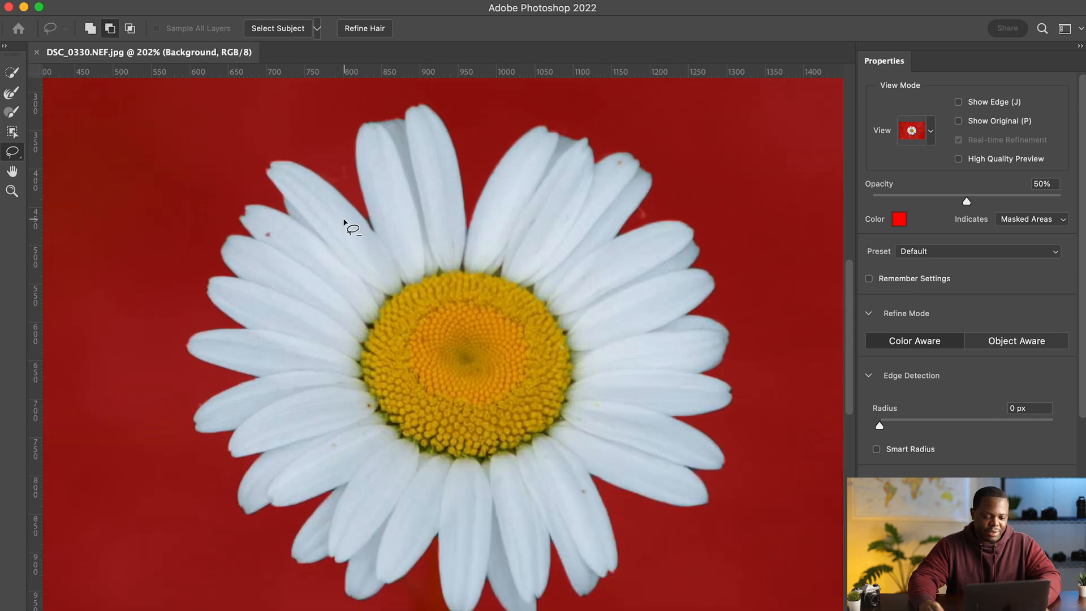
{"action": "scroll", "coordinate": [398, 221], "scroll_direction": "up", "scroll_amount": 2}
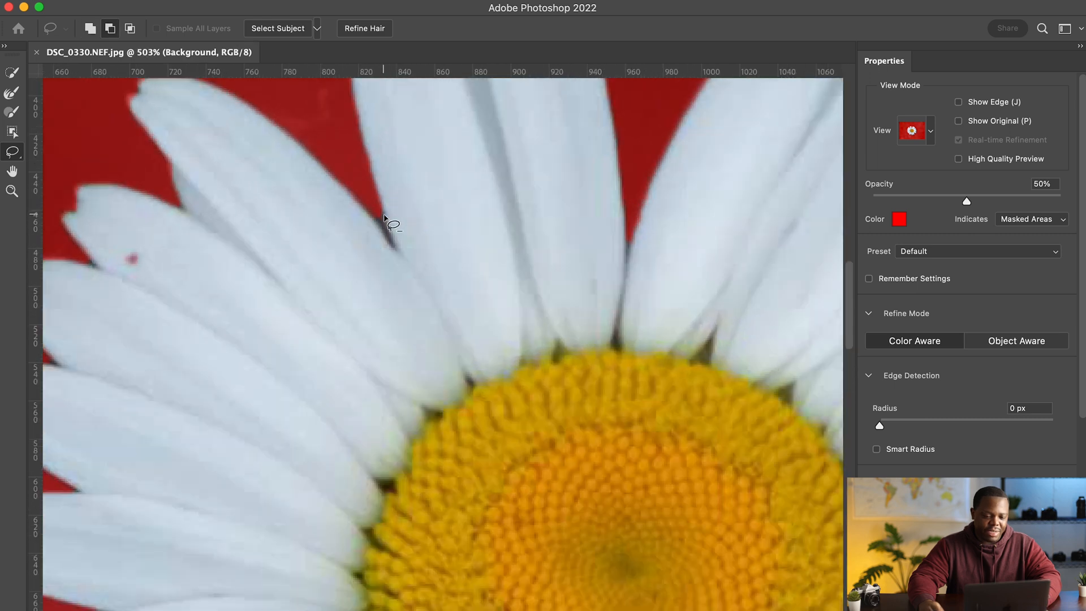
{"action": "mouse_move", "coordinate": [377, 217]}
{"action": "left_mouse_down"}
{"action": "mouse_move", "coordinate": [390, 231]}
{"action": "mouse_move", "coordinate": [381, 210]}
{"action": "mouse_move", "coordinate": [373, 213]}
{"action": "mouse_move", "coordinate": [392, 242]}
{"action": "left_mouse_up"}
{"action": "key", "text": "alt"}
{"action": "mouse_move", "coordinate": [679, 319]}
{"action": "left_mouse_down"}
{"action": "mouse_move", "coordinate": [489, 368]}
{"action": "mouse_move", "coordinate": [401, 281]}
{"action": "left_mouse_up"}
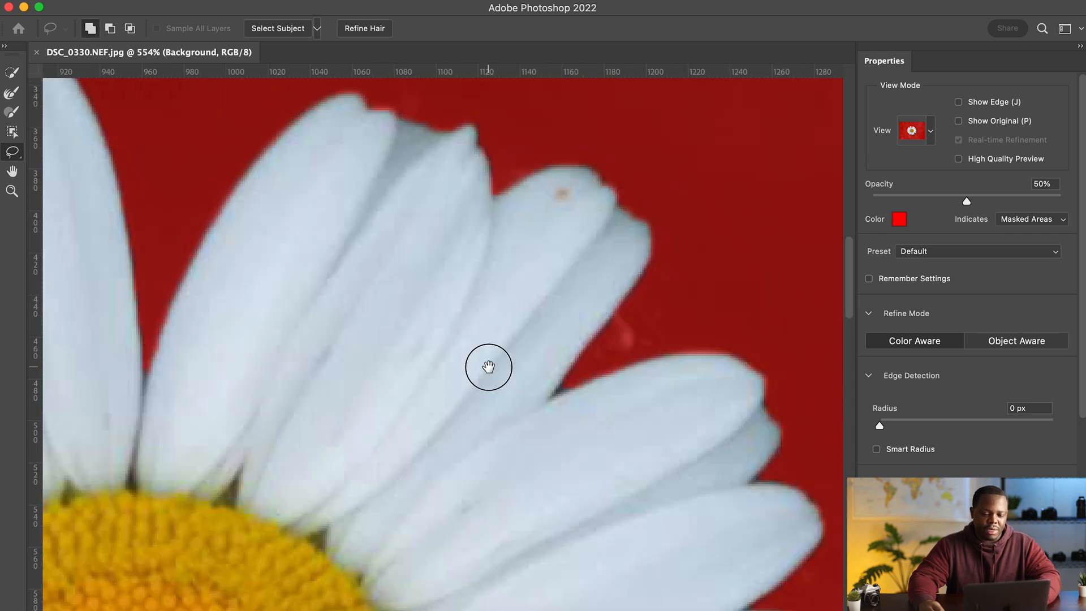
{"action": "mouse_move", "coordinate": [531, 225]}
{"action": "left_mouse_down", "text": "alt"}
{"action": "mouse_move", "coordinate": [571, 261]}
{"action": "mouse_move", "coordinate": [537, 229]}
{"action": "left_mouse_up", "text": "alt"}
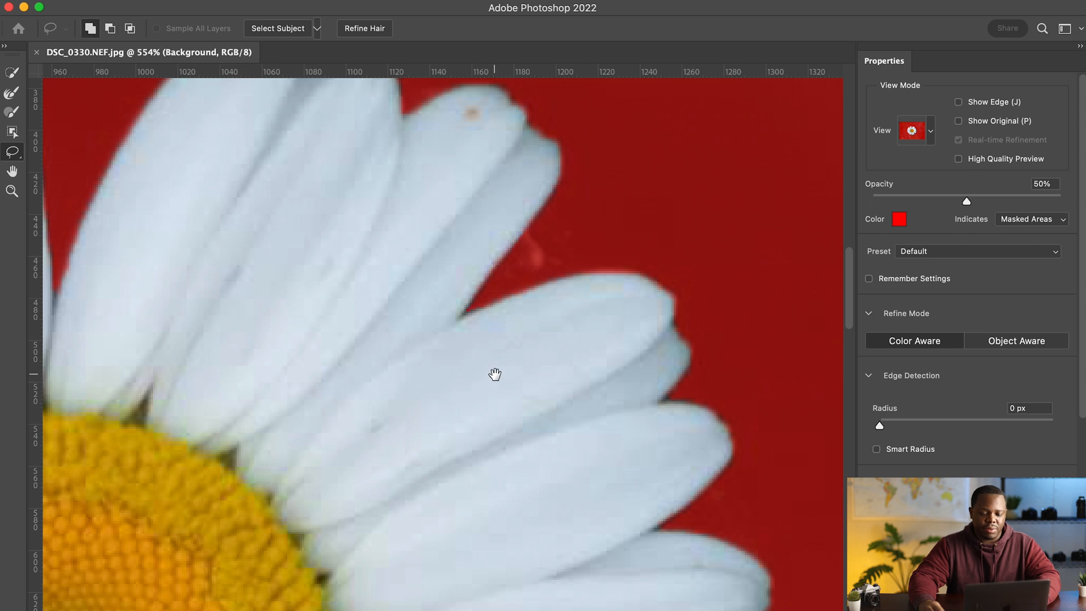
{"action": "left_click_drag", "start_coordinate": [494, 373], "coordinate": [598, 396]}
{"action": "mouse_move", "coordinate": [430, 243]}
{"action": "left_mouse_down"}
{"action": "mouse_move", "coordinate": [403, 448]}
{"action": "mouse_move", "coordinate": [375, 456]}
{"action": "mouse_move", "coordinate": [375, 469]}
{"action": "left_mouse_up"}
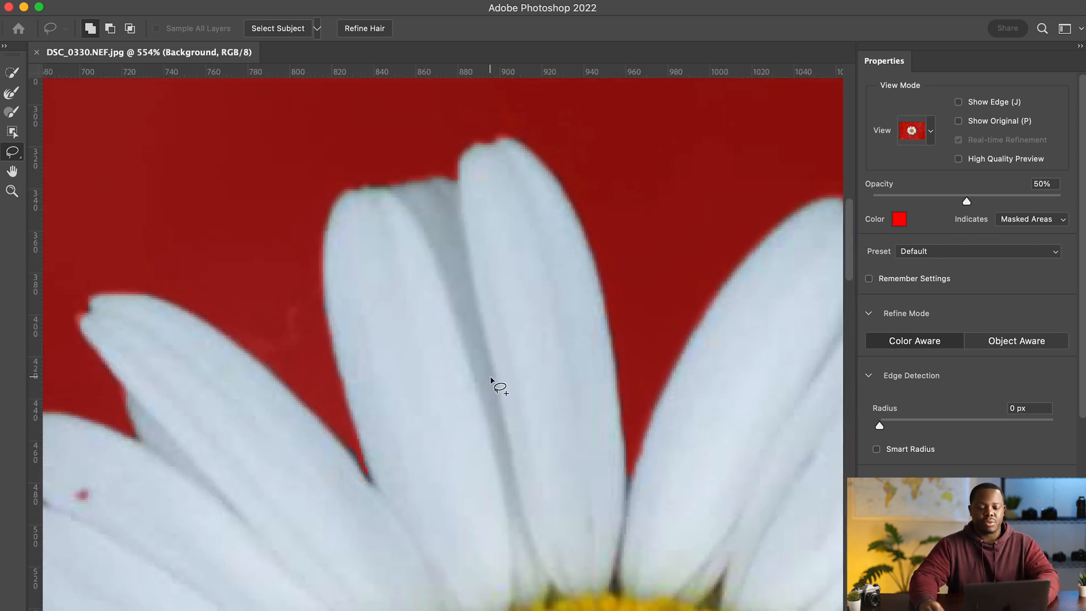
{"action": "scroll", "coordinate": [553, 324], "scroll_direction": "down", "scroll_amount": 5, "text": "alt"}
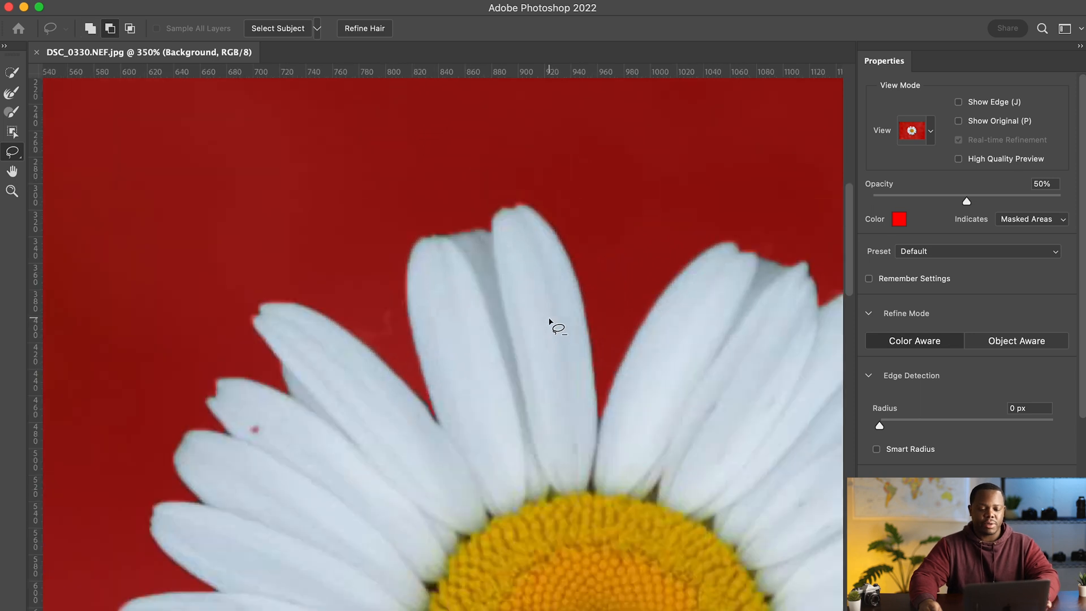
{"action": "scroll", "coordinate": [537, 338], "scroll_direction": "down", "scroll_amount": 3}
{"action": "left_click_drag", "start_coordinate": [566, 359], "coordinate": [485, 214]}
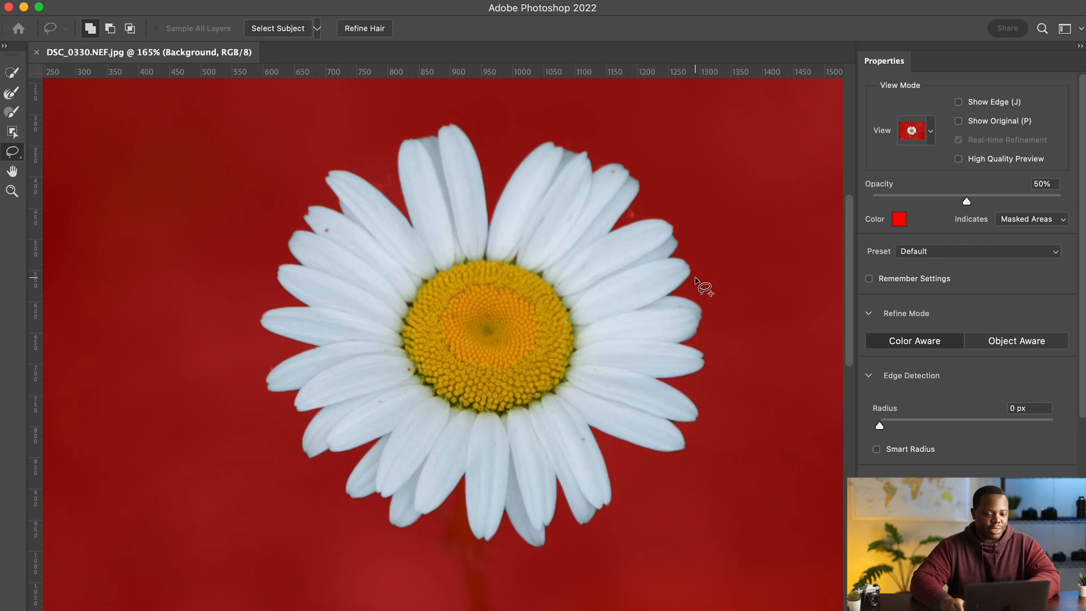
Examine the masked edges of the daisy's lower petals and the yellow centre up close
{"action": "scroll", "coordinate": [470, 476], "scroll_direction": "up", "scroll_amount": 5}
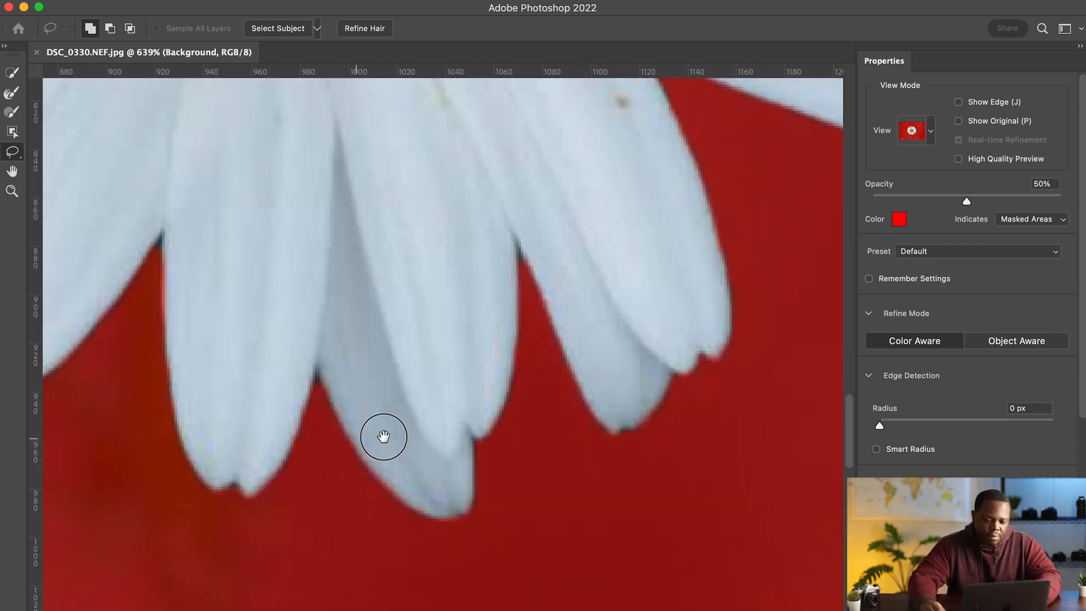
{"action": "left_click_drag", "start_coordinate": [74, 273], "coordinate": [514, 419]}
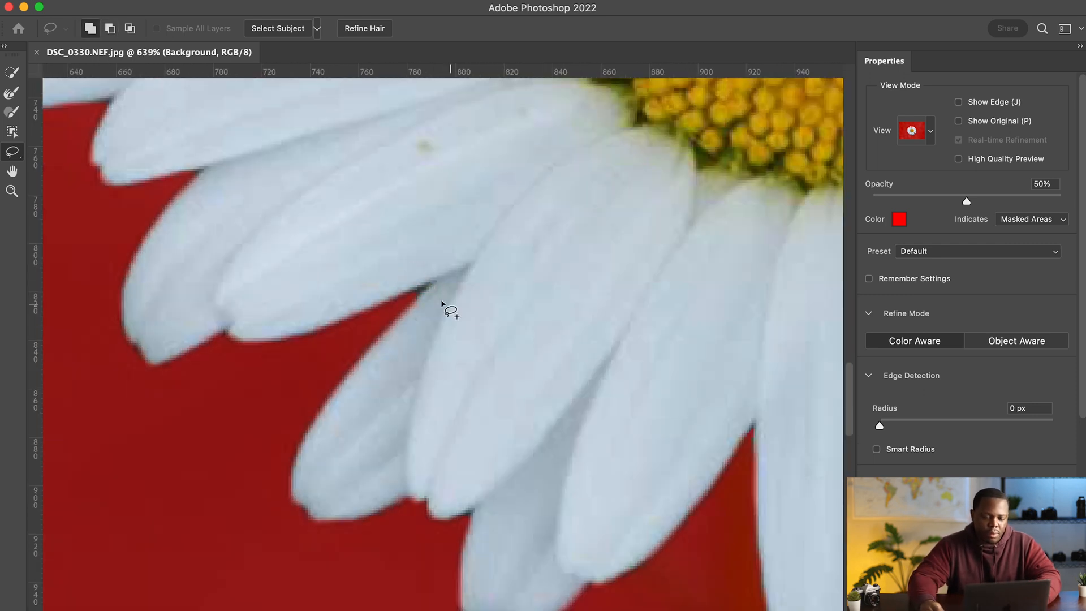
{"action": "left_click_drag", "start_coordinate": [419, 282], "coordinate": [493, 531]}
{"action": "left_click_drag", "start_coordinate": [481, 285], "coordinate": [517, 463]}
{"action": "left_click_drag", "start_coordinate": [678, 298], "coordinate": [282, 396]}
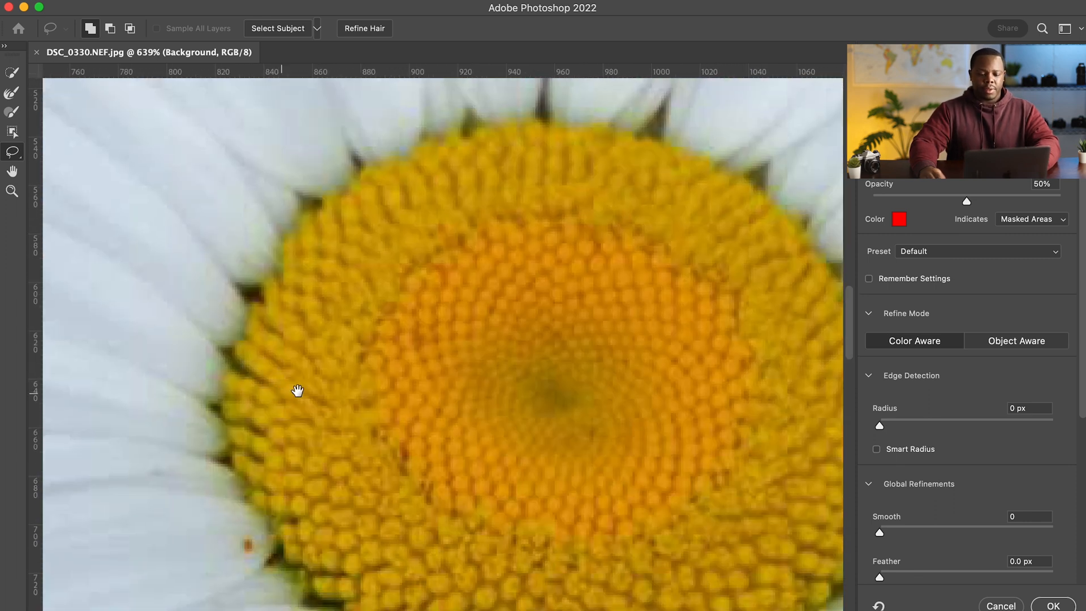
{"action": "left_click_drag", "start_coordinate": [431, 340], "coordinate": [323, 426]}
{"action": "scroll", "coordinate": [446, 390], "scroll_direction": "down", "scroll_amount": 5}
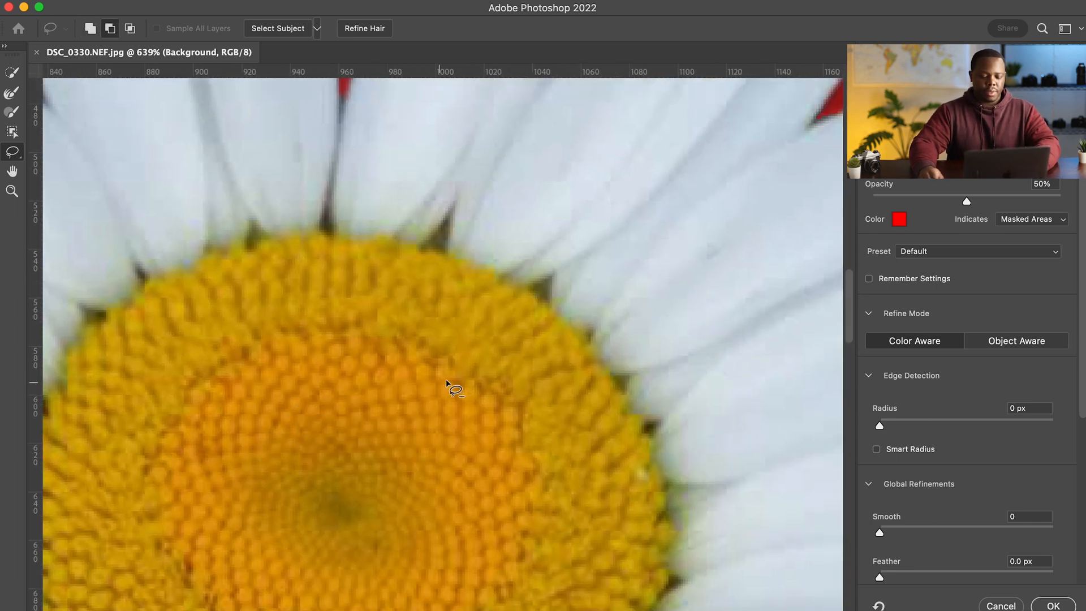
{"action": "scroll", "coordinate": [462, 380], "scroll_direction": "down", "scroll_amount": 2}
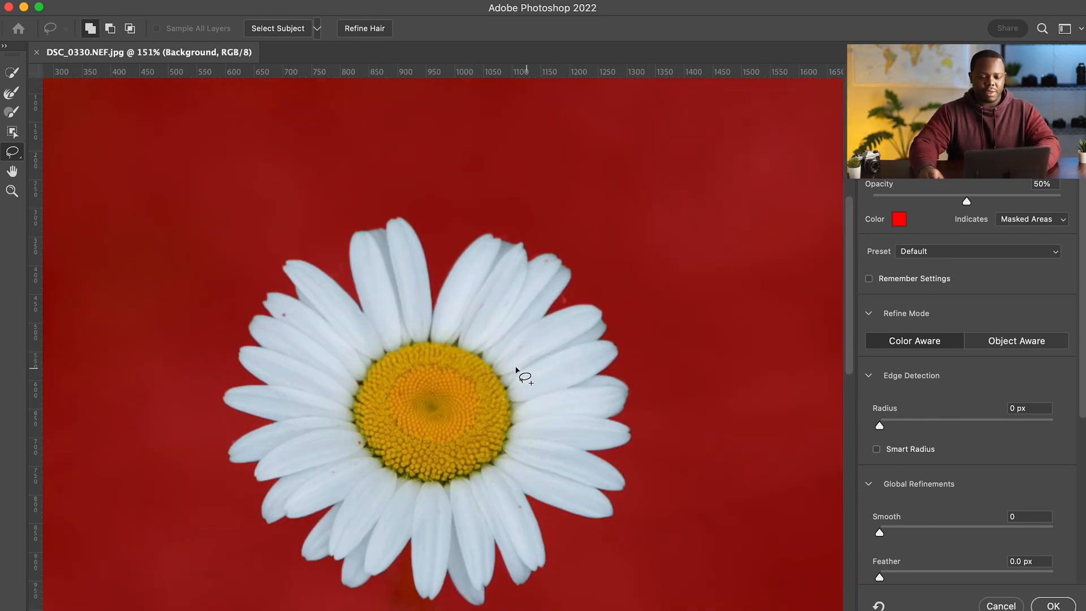
{"action": "left_click_drag", "start_coordinate": [521, 413], "coordinate": [562, 281]}
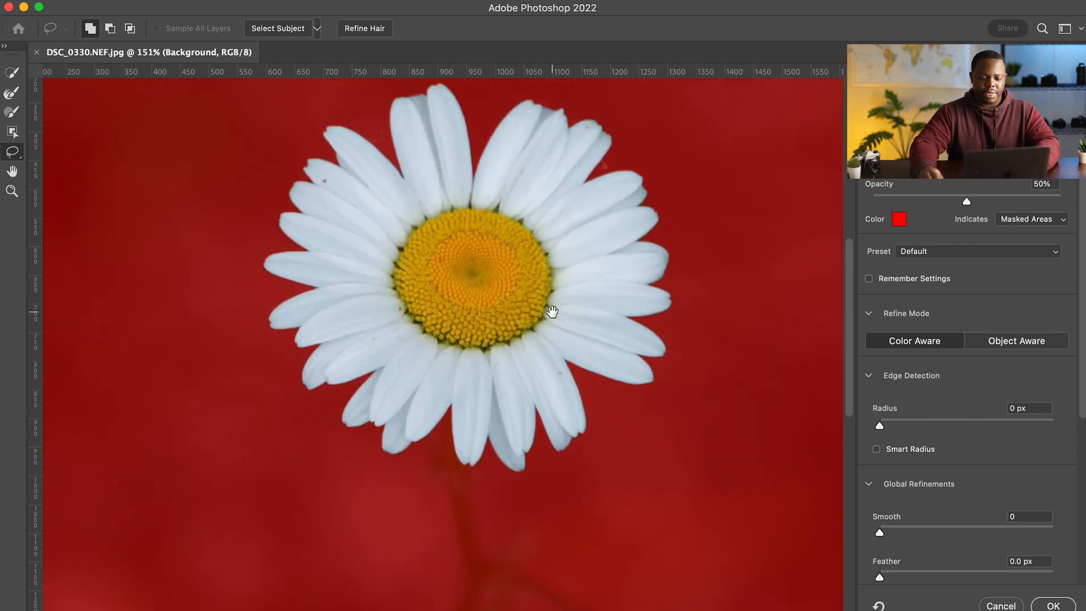
Output the refined daisy selection to a New Layer with Layer Mask
{"action": "scroll", "coordinate": [1019, 470], "scroll_direction": "down", "scroll_amount": 5}
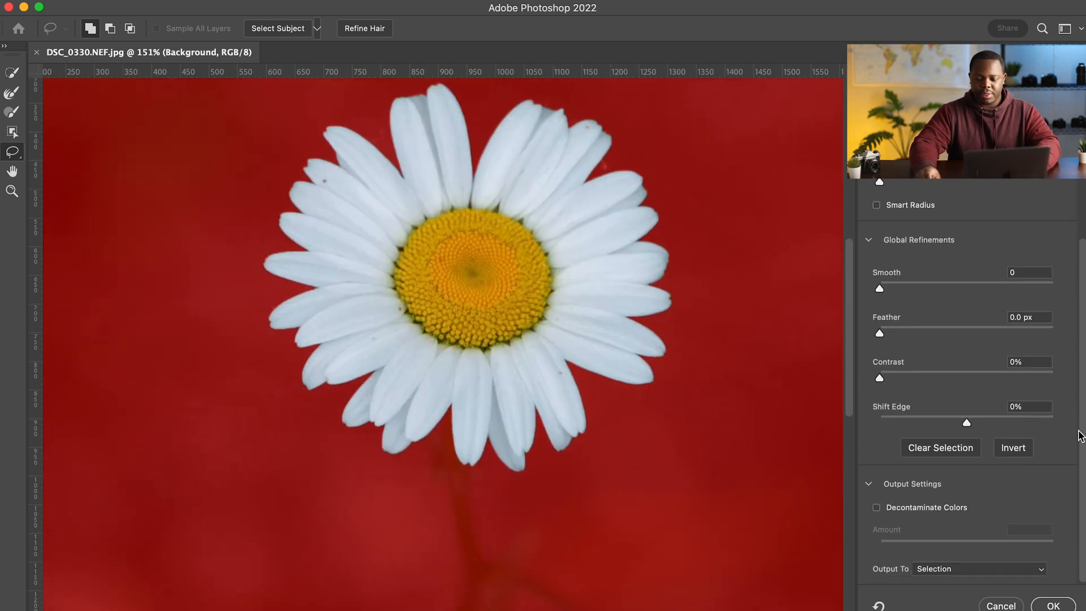
{"action": "left_click", "coordinate": [966, 573]}
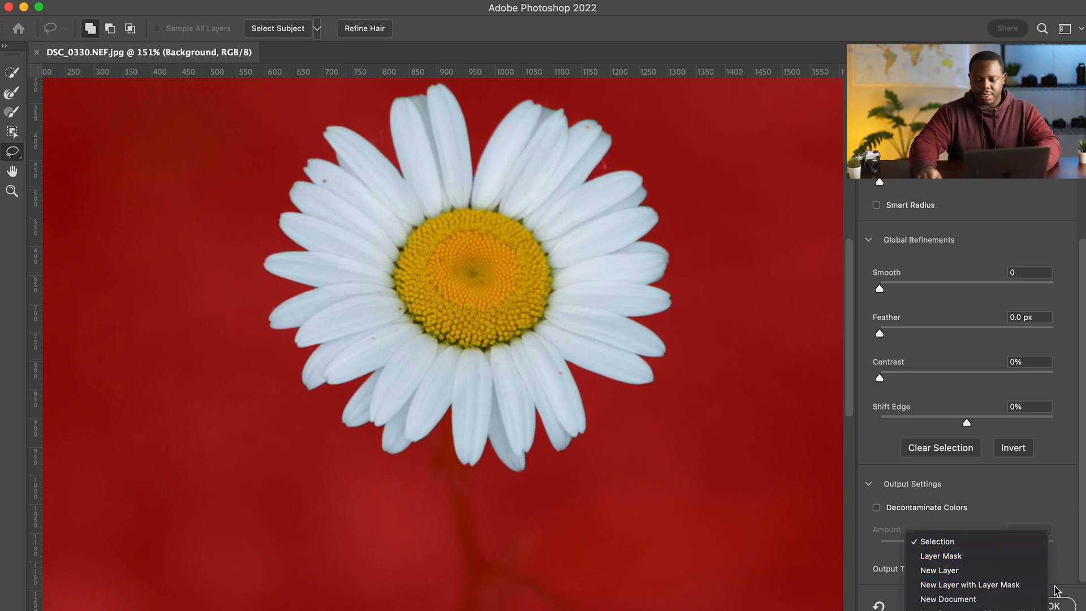
{"action": "left_click", "coordinate": [1006, 587]}
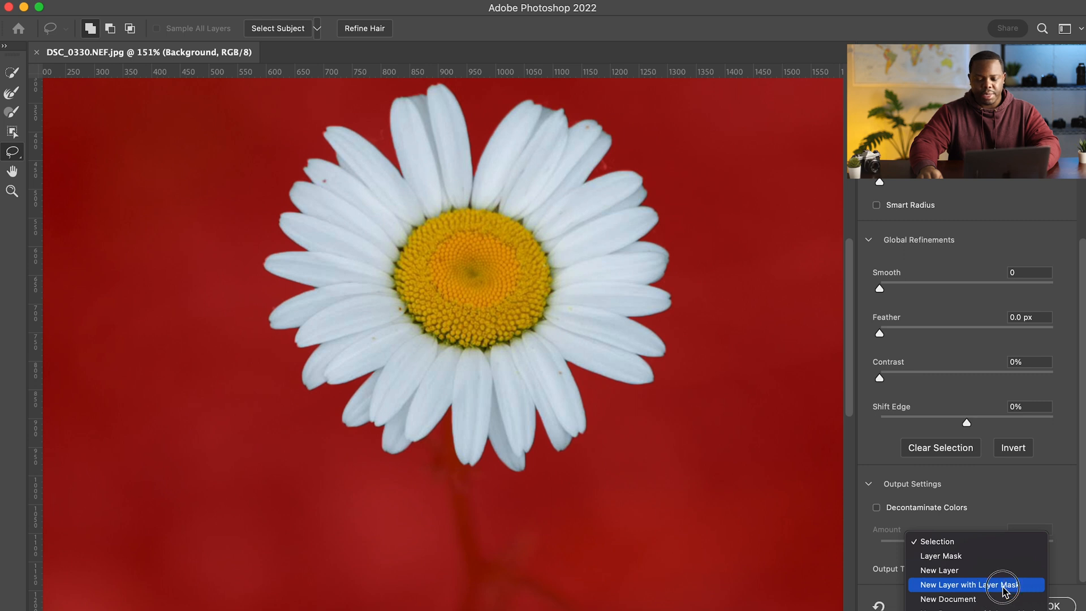
{"action": "left_click", "coordinate": [1010, 588]}
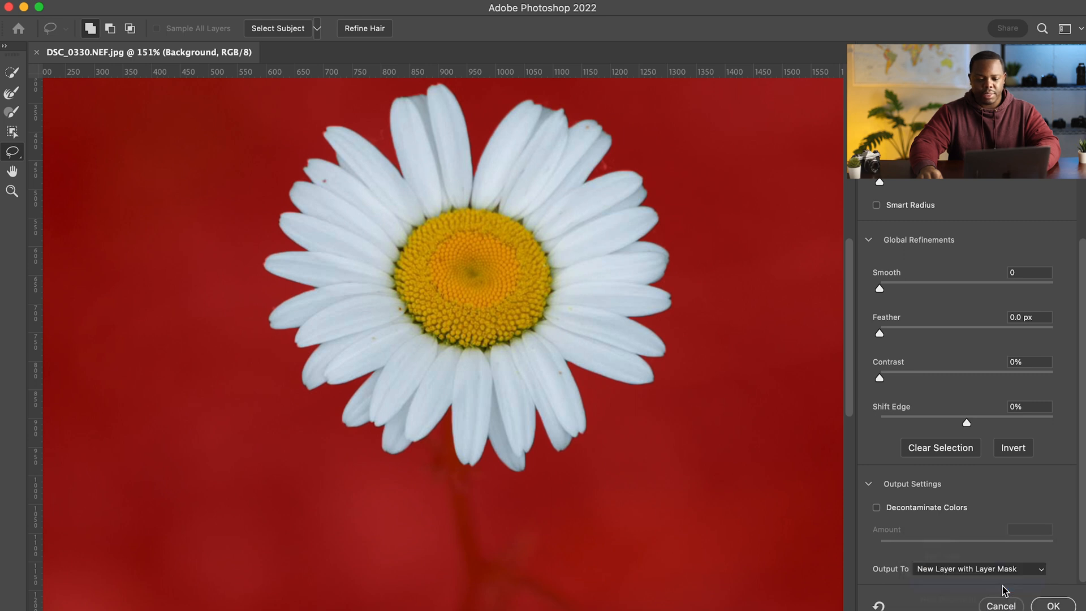
{"action": "left_click", "coordinate": [1054, 605]}
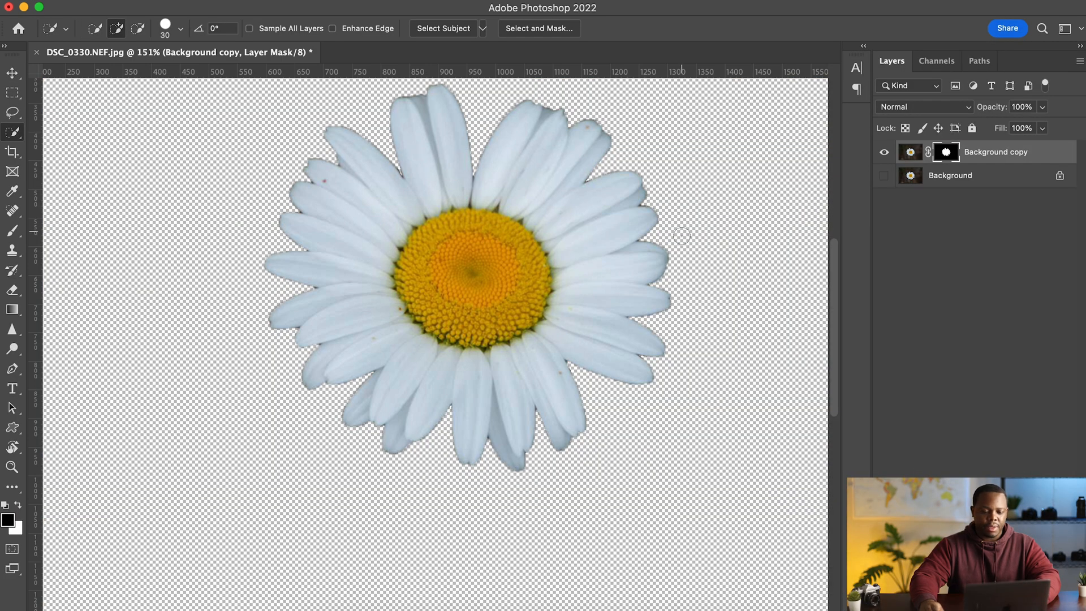
Add a white (#ffffff) Solid Color fill layer between the masked daisy layer and the Background layer
{"action": "left_click_drag", "start_coordinate": [835, 293], "coordinate": [827, 320]}
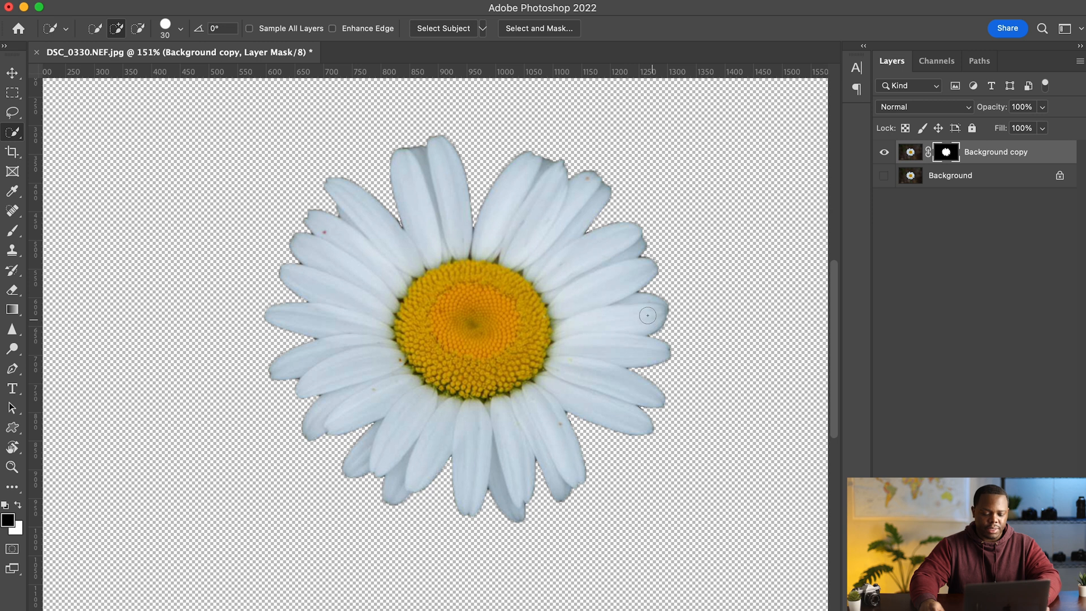
{"action": "scroll", "coordinate": [648, 323], "scroll_direction": "up", "scroll_amount": 6}
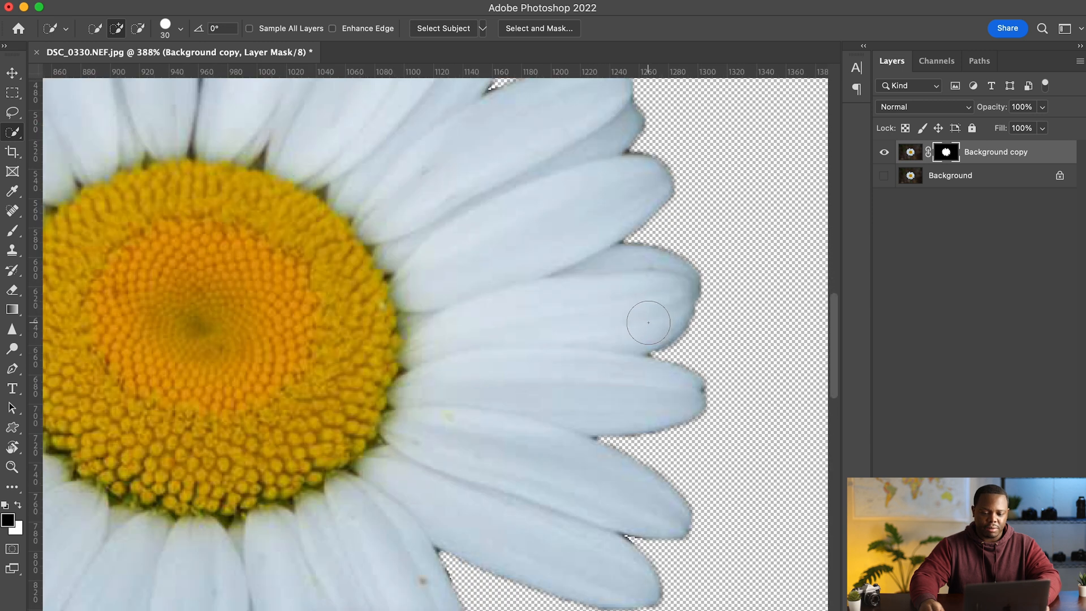
{"action": "scroll", "coordinate": [669, 328], "scroll_direction": "down", "scroll_amount": 4}
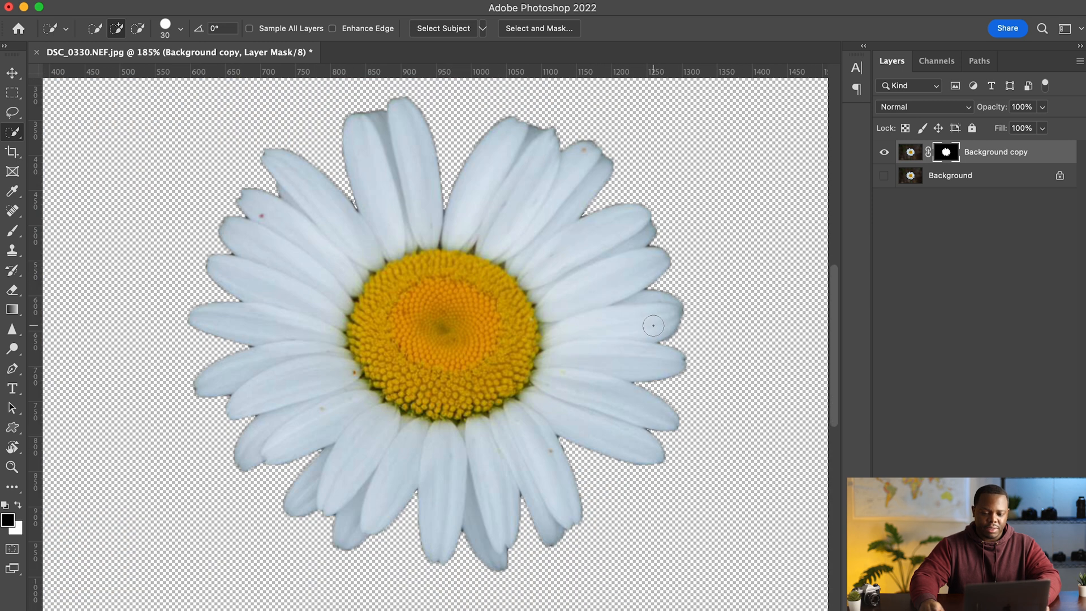
{"action": "left_click", "coordinate": [931, 178]}
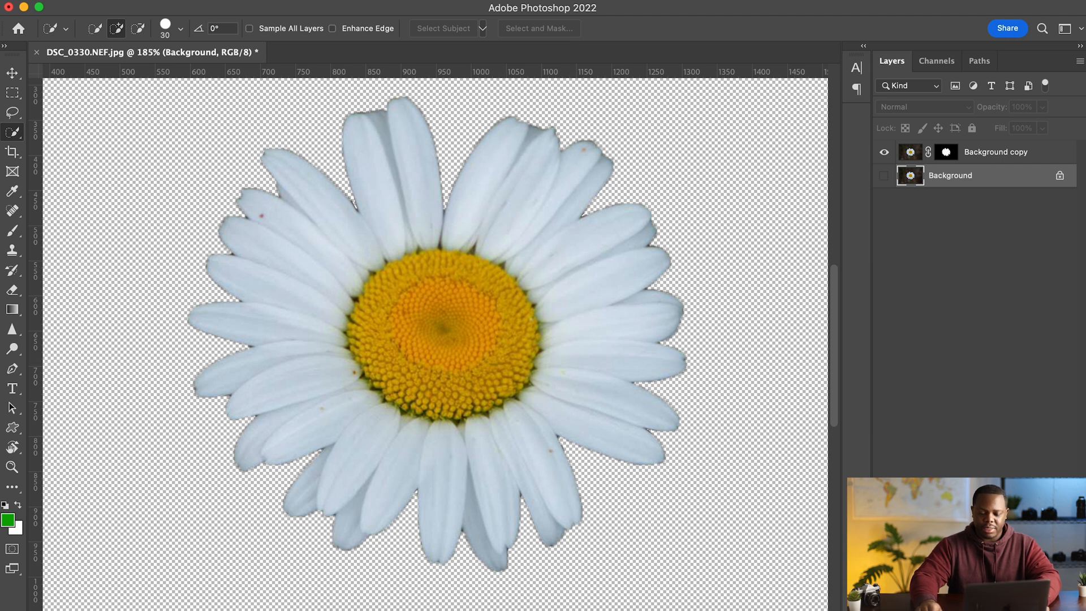
{"action": "left_click", "coordinate": [1020, 602]}
{"action": "left_click", "coordinate": [975, 602]}
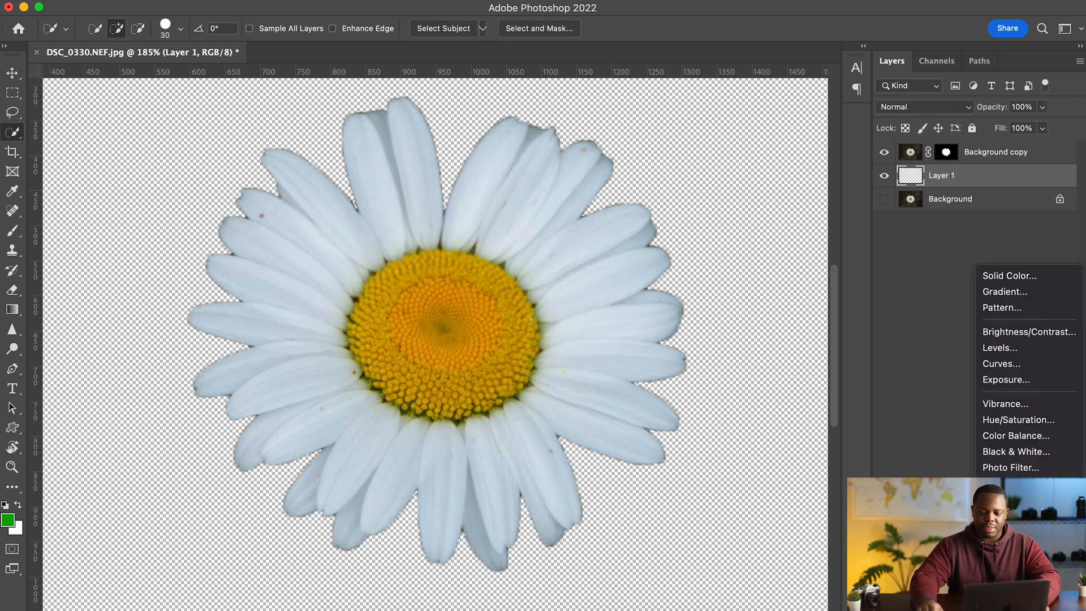
{"action": "left_click", "coordinate": [1033, 275]}
{"action": "mouse_move", "coordinate": [842, 224]}
{"action": "left_mouse_down"}
{"action": "mouse_move", "coordinate": [660, 204]}
{"action": "mouse_move", "coordinate": [565, 111]}
{"action": "left_mouse_up"}
{"action": "left_click_drag", "start_coordinate": [755, 214], "coordinate": [637, 144]}
{"action": "left_click_drag", "start_coordinate": [815, 276], "coordinate": [637, 145]}
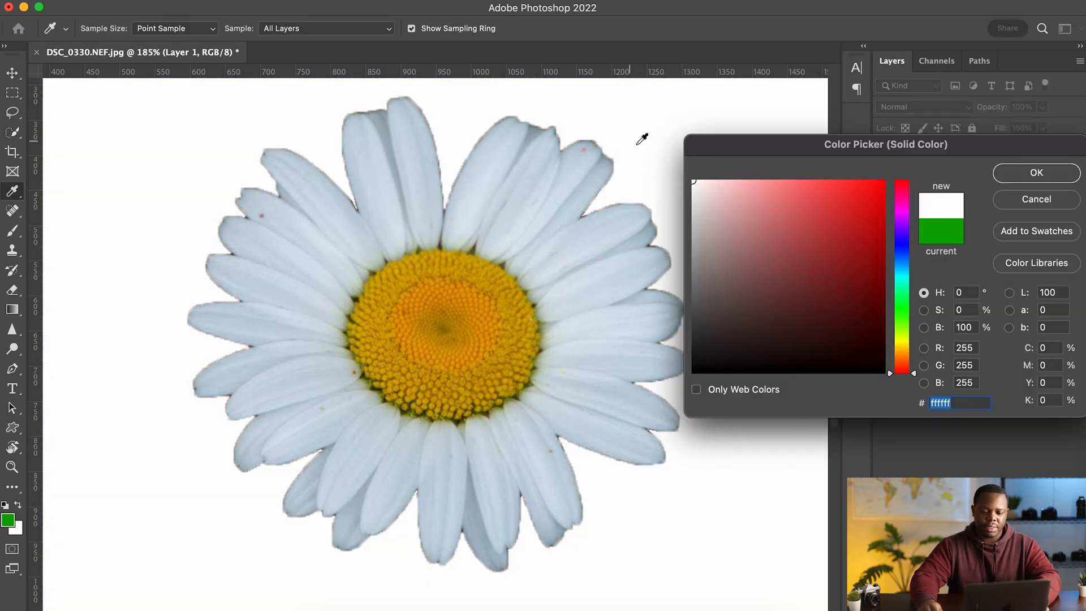
{"action": "left_click", "coordinate": [1037, 173]}
Target the layer mask of the Background copy layer and set the Brush to size 150 in Soft Light mode
{"action": "key", "text": "w"}
{"action": "left_click", "coordinate": [908, 154]}
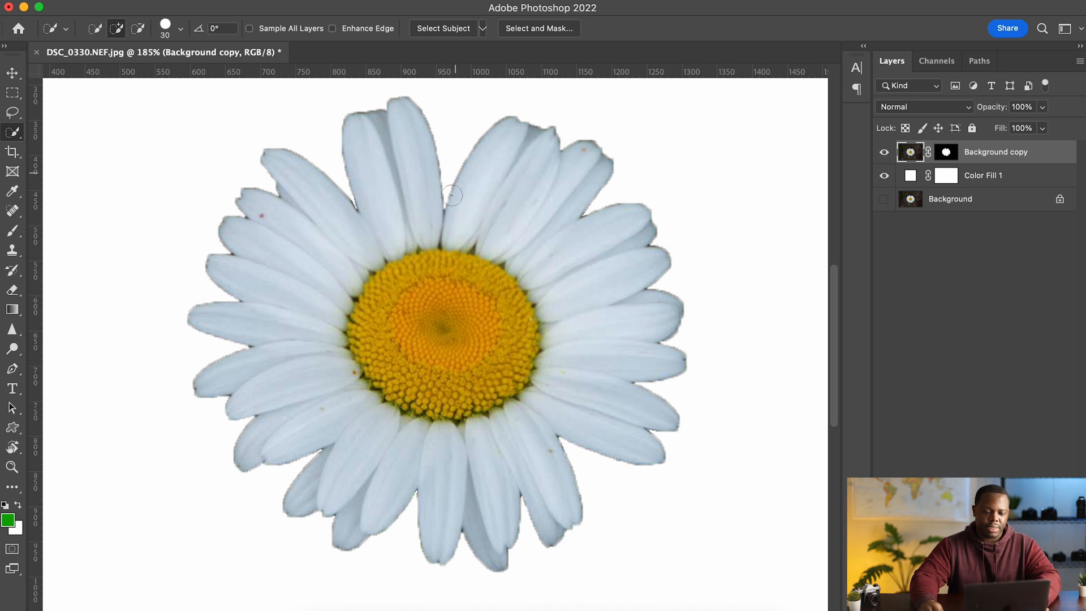
{"action": "left_click", "coordinate": [946, 157]}
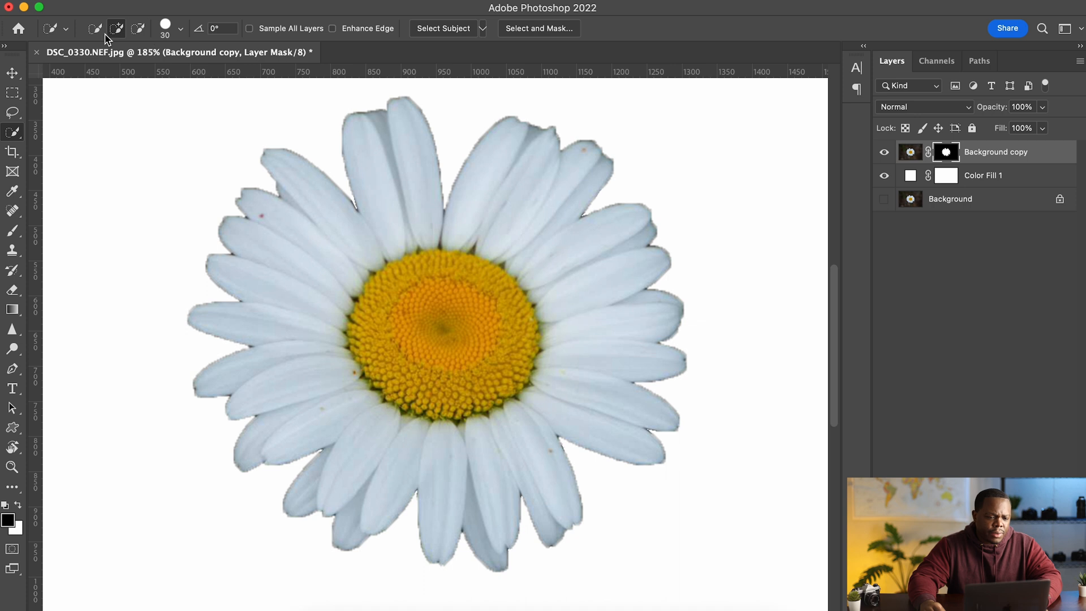
{"action": "left_click", "coordinate": [13, 231]}
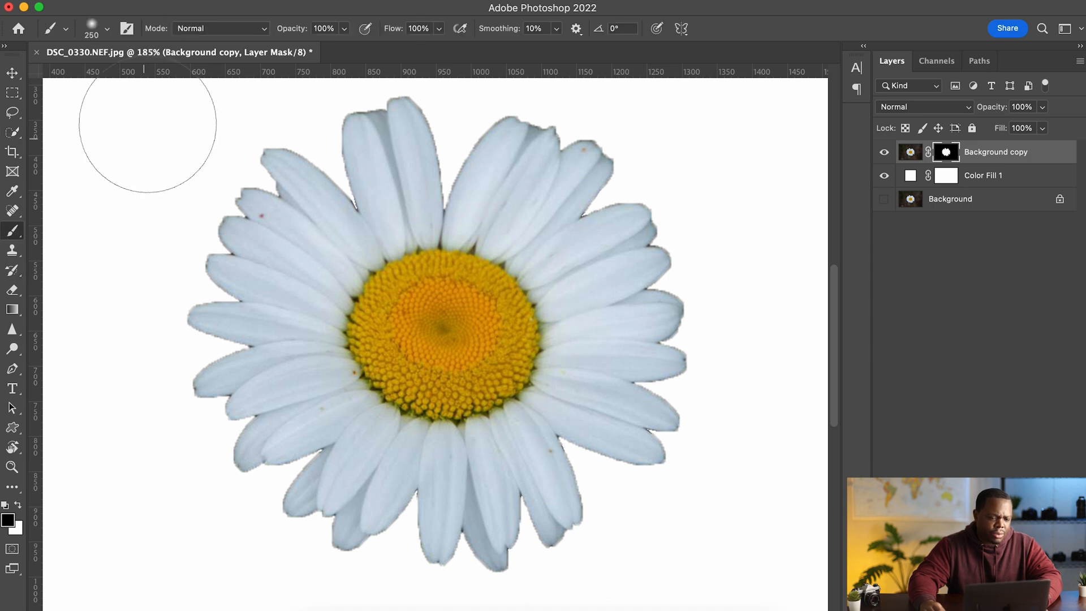
{"action": "key", "text": "bracketleft"}
{"action": "key", "text": "bracketleft"}
{"action": "key", "text": "bracketleft"}
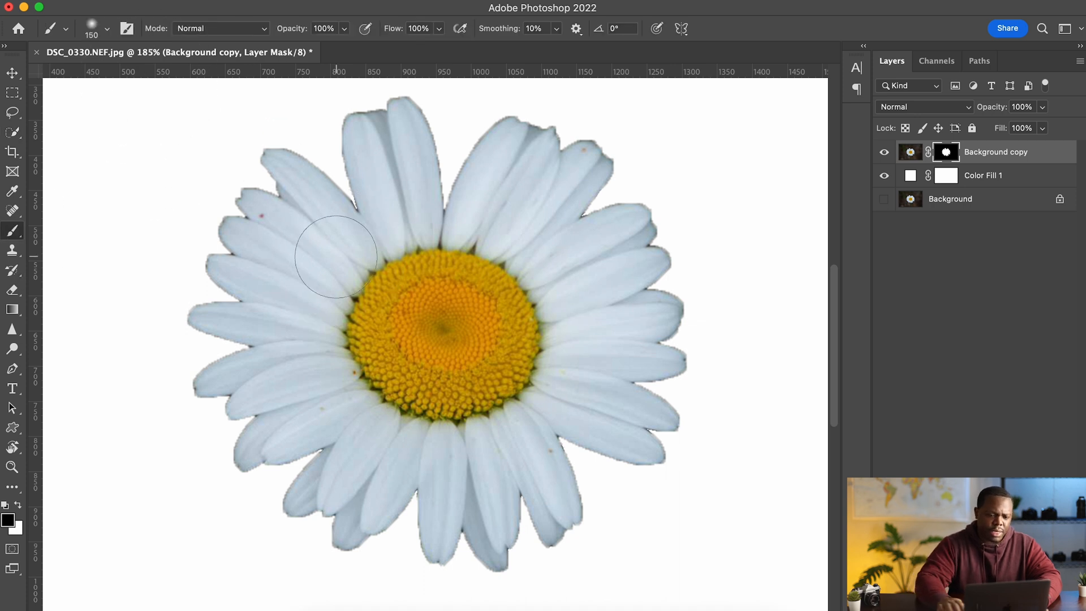
{"action": "left_click", "coordinate": [262, 29]}
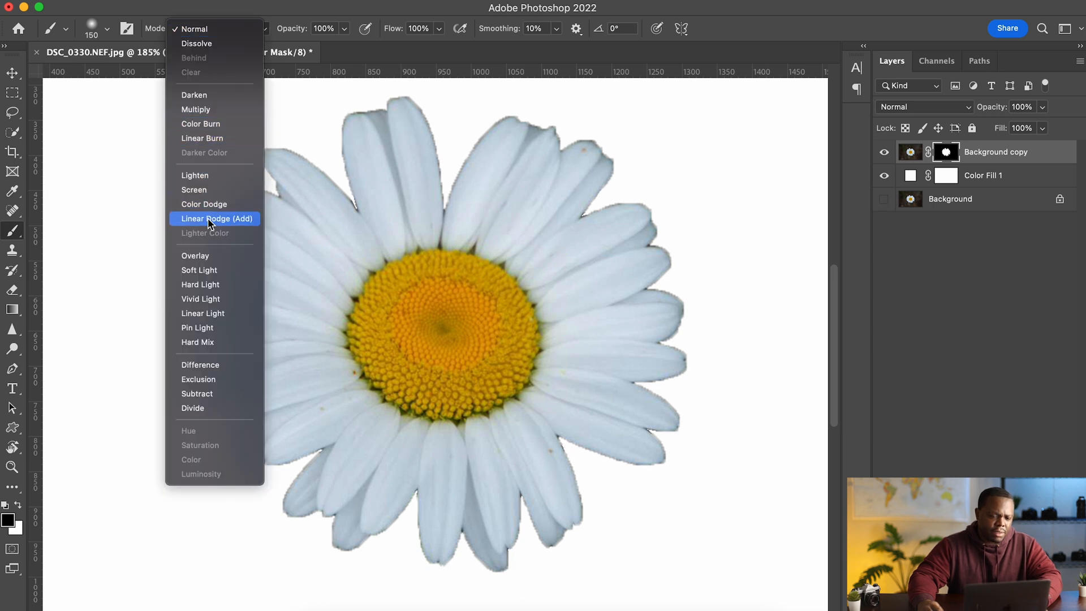
{"action": "left_click", "coordinate": [199, 269]}
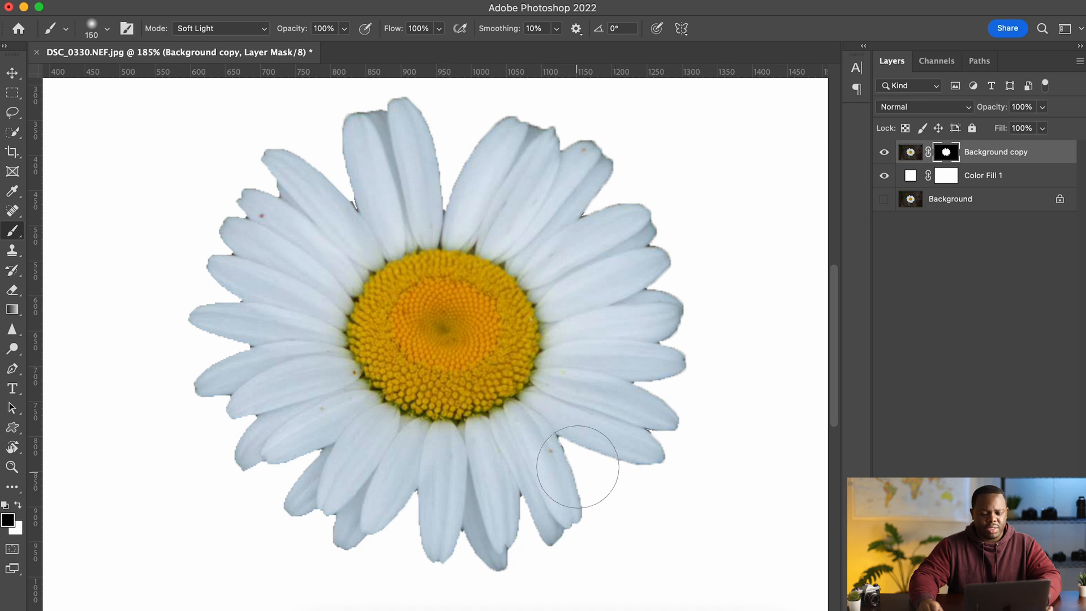
{"action": "scroll", "coordinate": [589, 450], "scroll_direction": "up", "scroll_amount": 2}
{"action": "scroll", "coordinate": [588, 450], "scroll_direction": "up", "scroll_amount": 3}
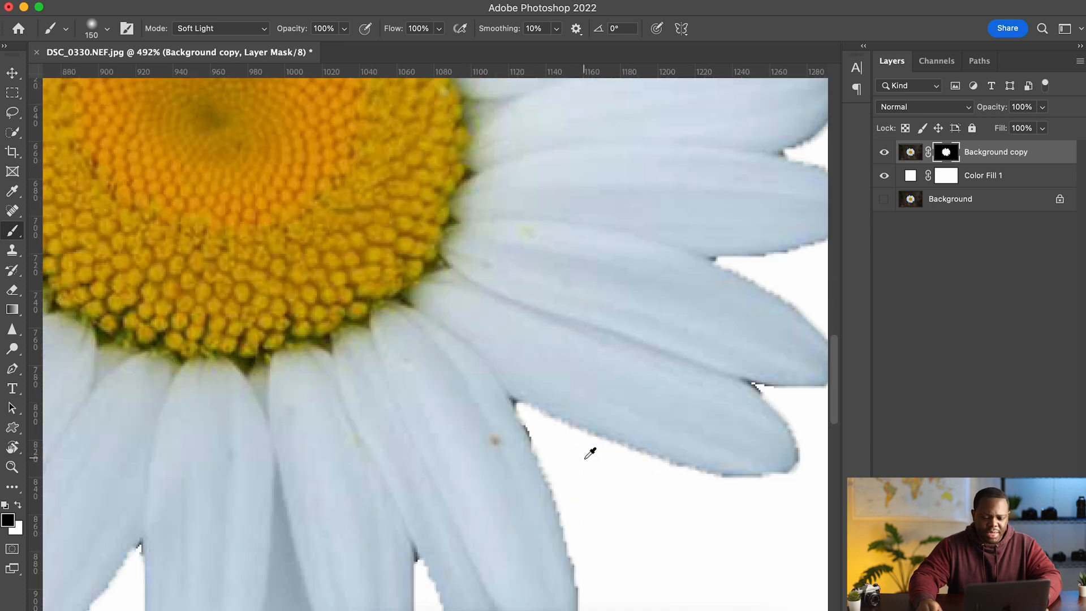
{"action": "scroll", "coordinate": [587, 453], "scroll_direction": "down", "scroll_amount": 3}
{"action": "scroll", "coordinate": [586, 455], "scroll_direction": "down", "scroll_amount": 3}
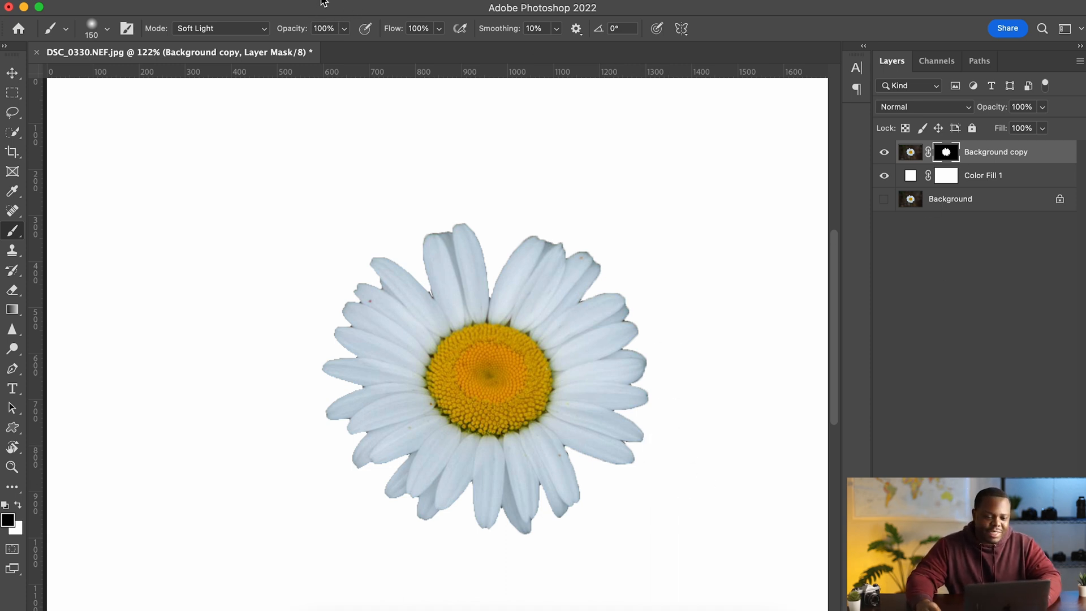
{"action": "left_click", "coordinate": [344, 2]}
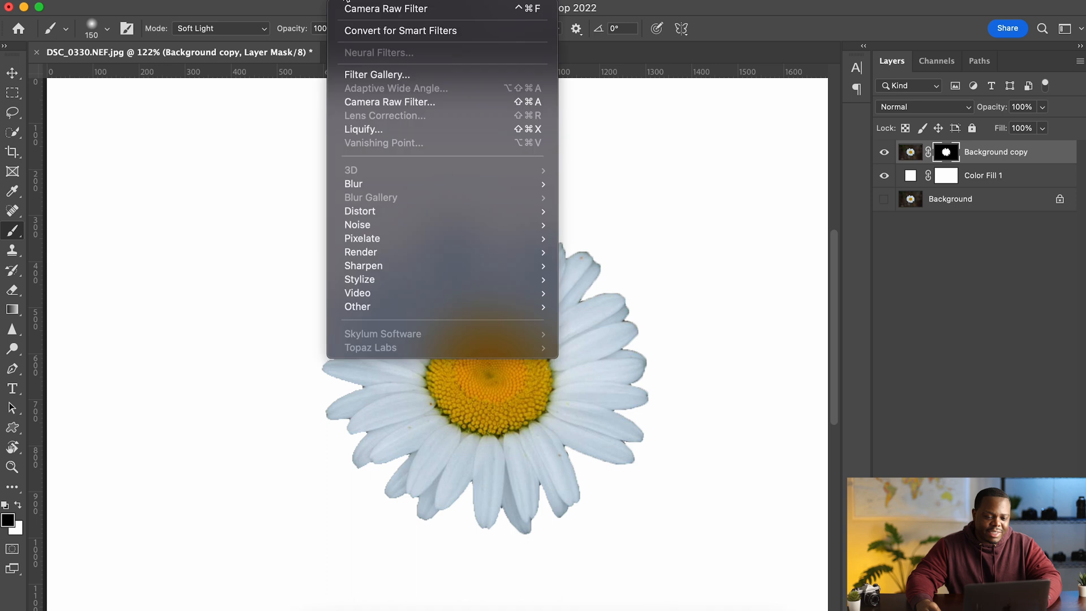
{"action": "left_click", "coordinate": [957, 161]}
{"action": "right_click", "coordinate": [955, 160]}
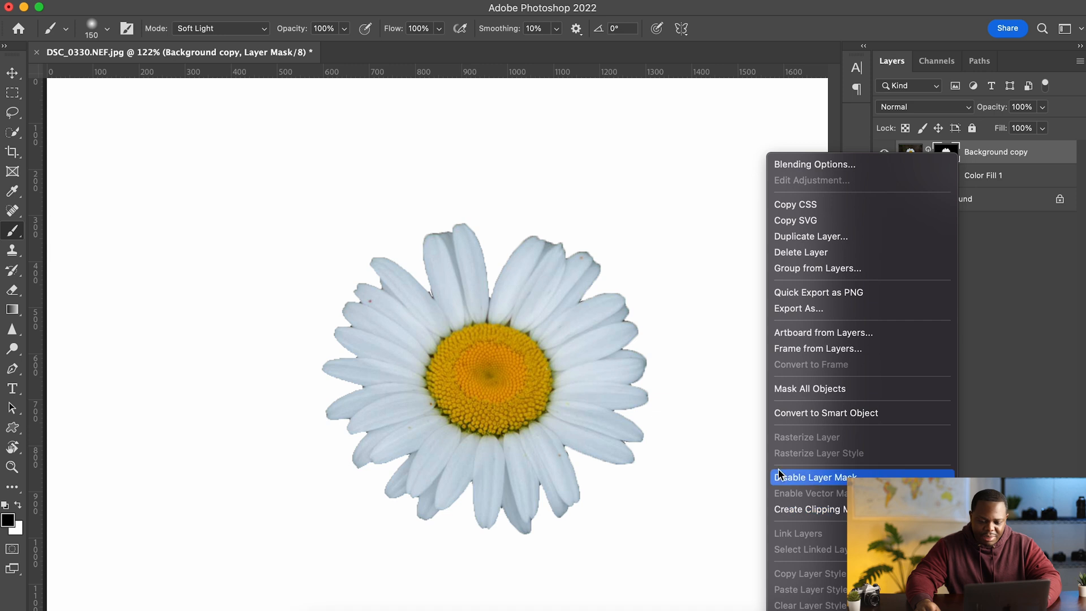
{"action": "left_click", "coordinate": [1042, 278]}
Feather the layer mask of the Background copy layer by 2.2 px
{"action": "double_click", "coordinate": [945, 152]}
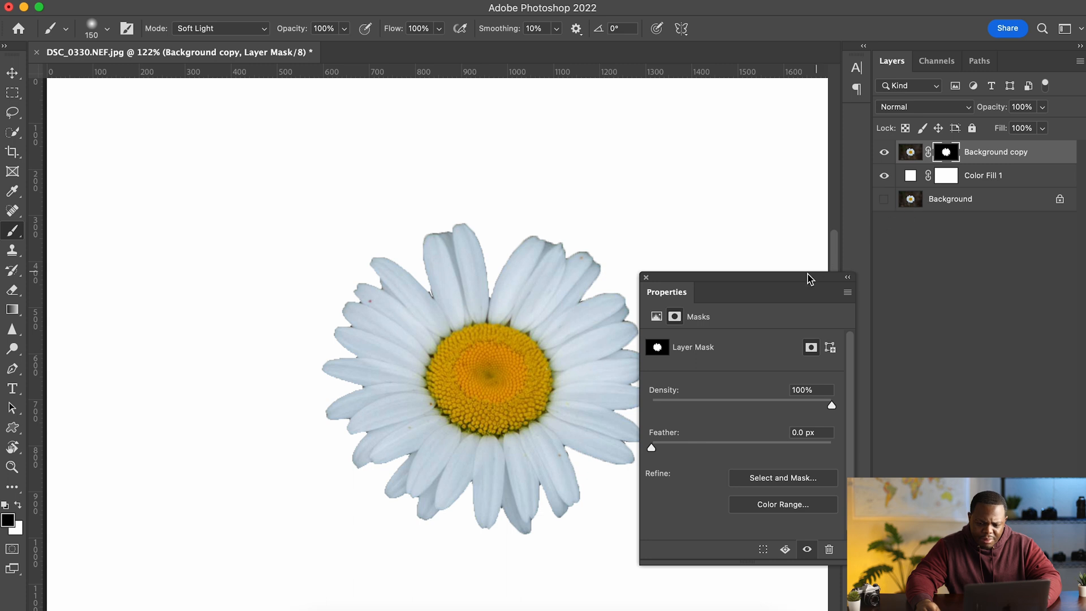
{"action": "left_click_drag", "start_coordinate": [652, 448], "coordinate": [679, 450]}
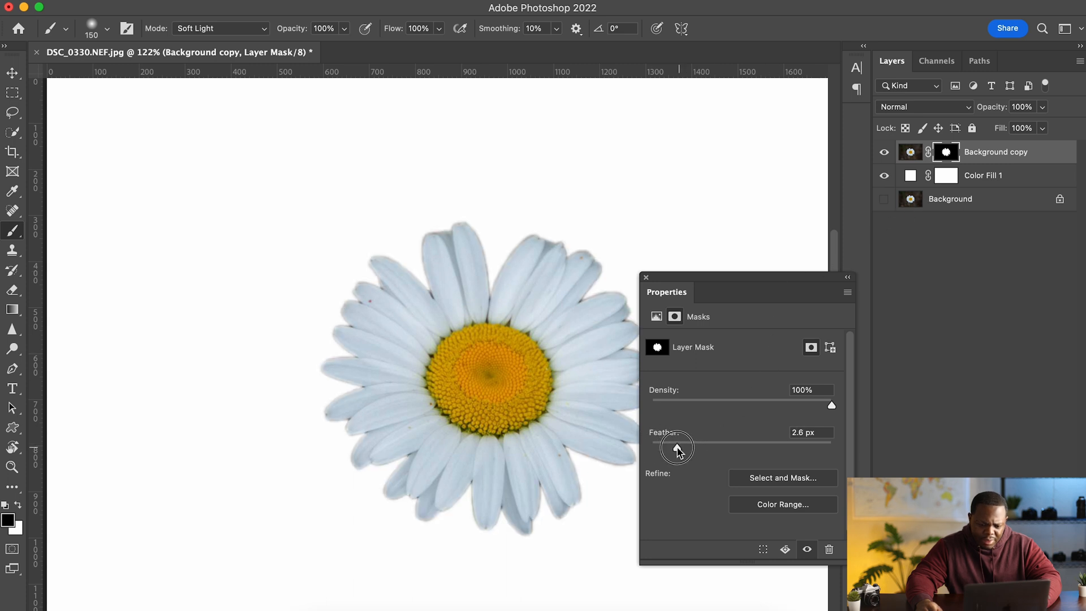
{"action": "left_click_drag", "start_coordinate": [676, 452], "coordinate": [675, 451]}
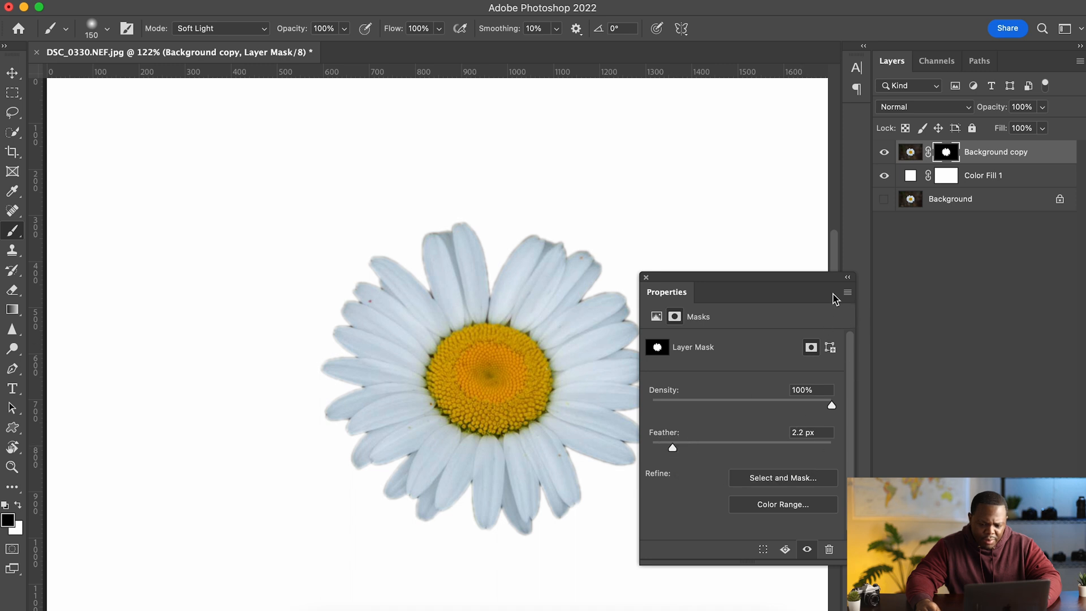
{"action": "left_click", "coordinate": [646, 277]}
{"action": "scroll", "coordinate": [550, 371], "scroll_direction": "down", "scroll_amount": 3}
{"action": "scroll", "coordinate": [541, 387], "scroll_direction": "up", "scroll_amount": 6}
{"action": "scroll", "coordinate": [538, 388], "scroll_direction": "down", "scroll_amount": 4}
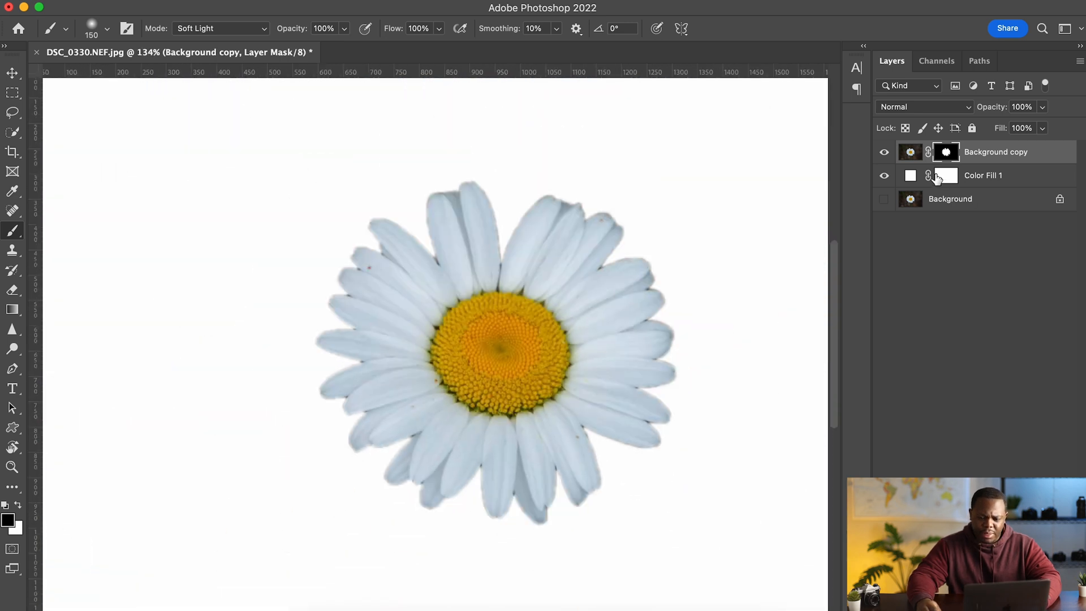
Change the Color Fill 1 layer's color from white to a dark red to check the daisy's edges
{"action": "double_click", "coordinate": [934, 177]}
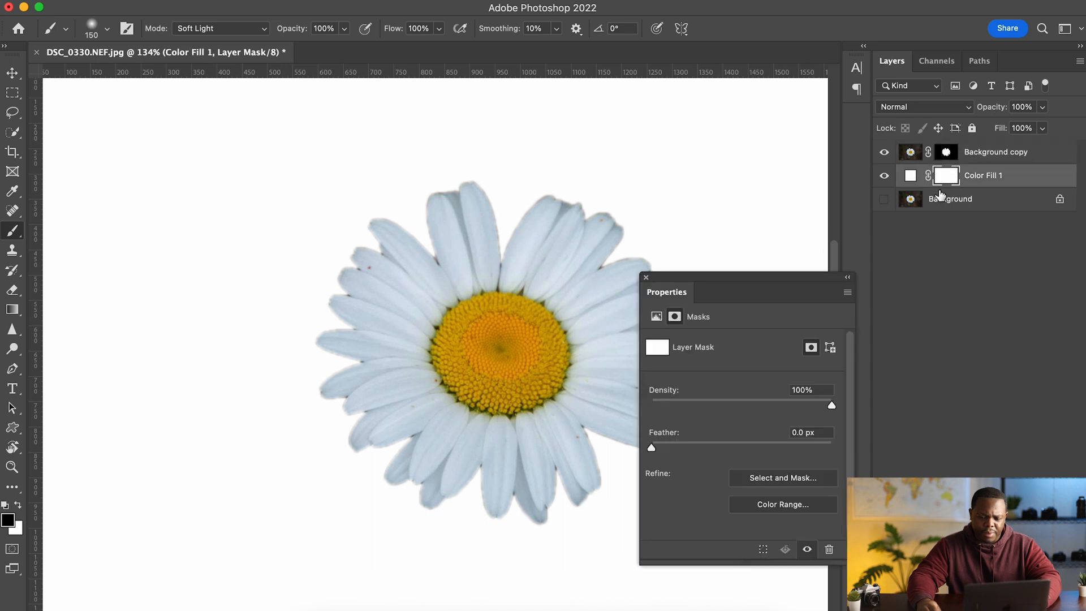
{"action": "double_click", "coordinate": [911, 176]}
{"action": "left_click", "coordinate": [838, 240]}
{"action": "mouse_move", "coordinate": [837, 240]}
{"action": "left_mouse_down"}
{"action": "mouse_move", "coordinate": [839, 220]}
{"action": "mouse_move", "coordinate": [870, 228]}
{"action": "mouse_move", "coordinate": [858, 252]}
{"action": "mouse_move", "coordinate": [874, 301]}
{"action": "mouse_move", "coordinate": [820, 288]}
{"action": "mouse_move", "coordinate": [740, 342]}
{"action": "mouse_move", "coordinate": [885, 347]}
{"action": "mouse_move", "coordinate": [878, 211]}
{"action": "mouse_move", "coordinate": [754, 218]}
{"action": "mouse_move", "coordinate": [766, 245]}
{"action": "mouse_move", "coordinate": [820, 289]}
{"action": "mouse_move", "coordinate": [987, 263]}
{"action": "mouse_move", "coordinate": [928, 274]}
{"action": "left_mouse_up"}
{"action": "left_click", "coordinate": [1054, 178]}
{"action": "left_click", "coordinate": [853, 260]}
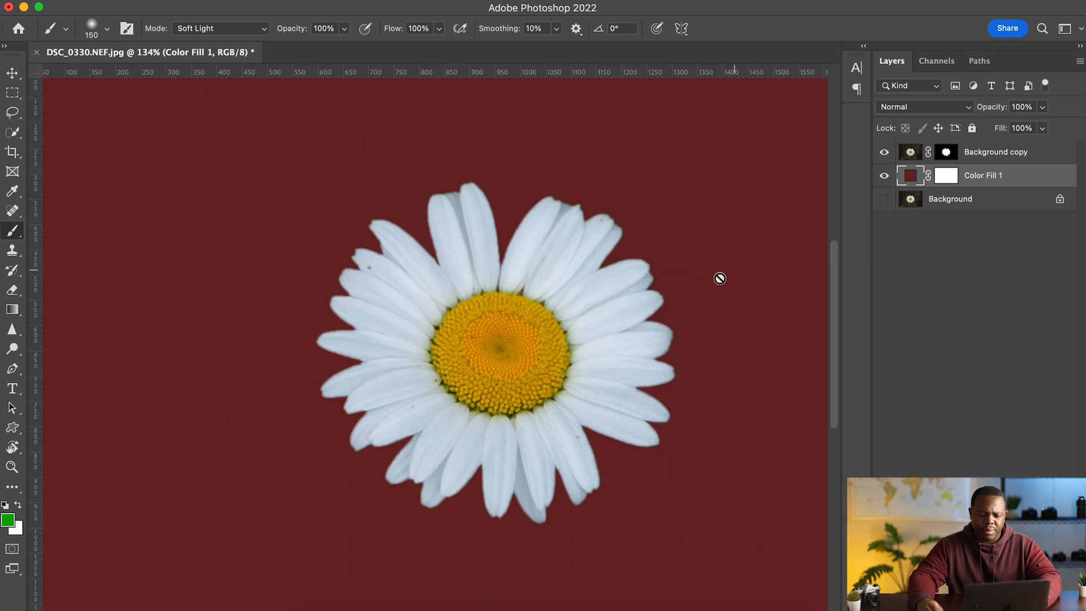
Hide the Color Fill 1 layer so that only the cut-out daisy remains on transparency
{"action": "scroll", "coordinate": [718, 277], "scroll_direction": "down", "scroll_amount": 4}
{"action": "scroll", "coordinate": [663, 301], "scroll_direction": "right", "scroll_amount": 5}
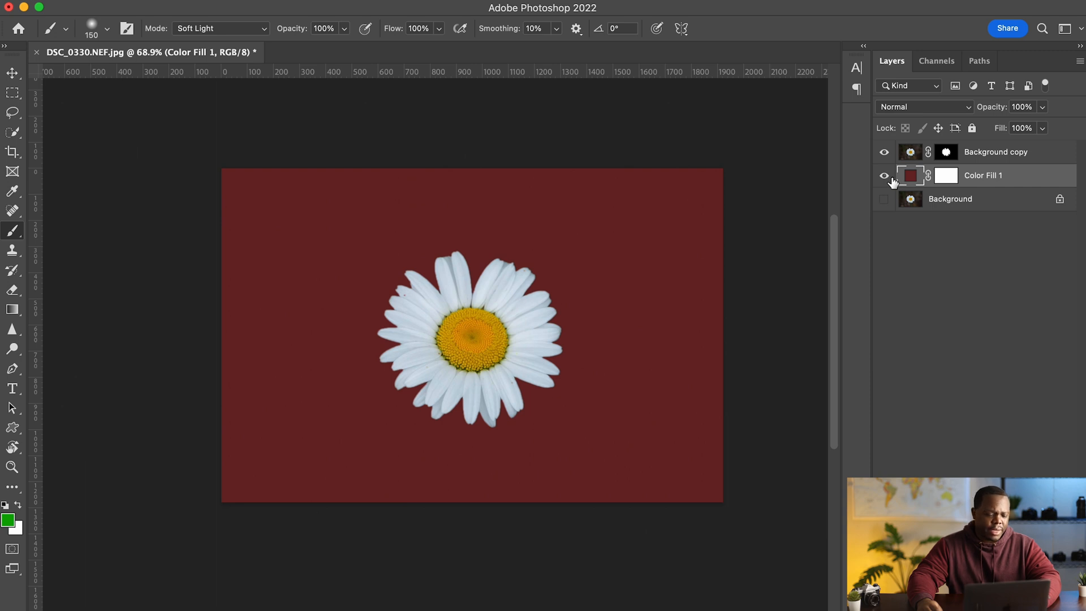
{"action": "key", "text": "super+equal"}
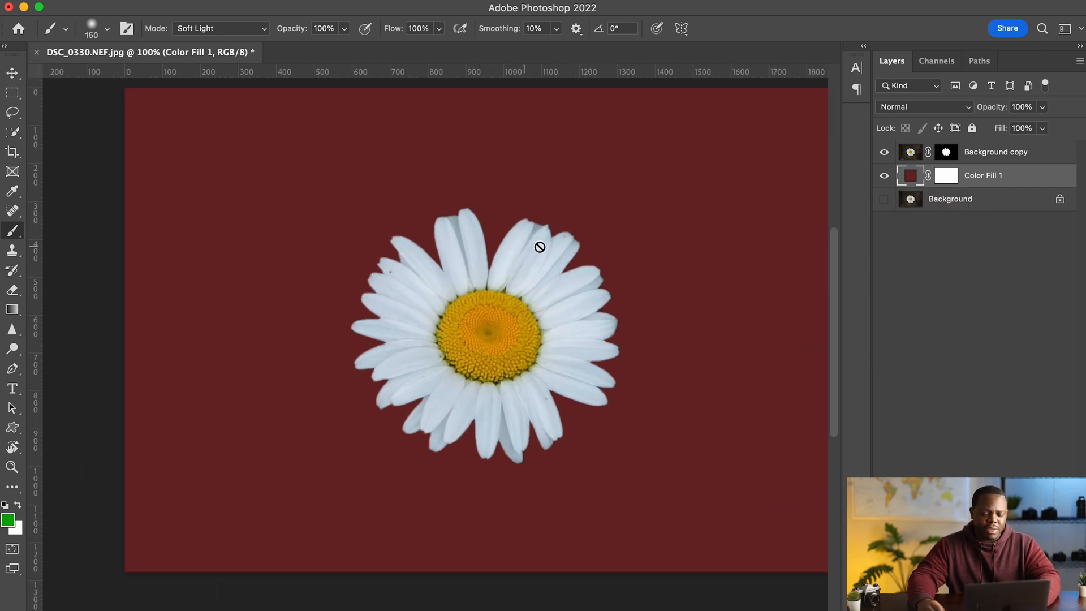
{"action": "left_click_drag", "start_coordinate": [646, 280], "coordinate": [579, 308]}
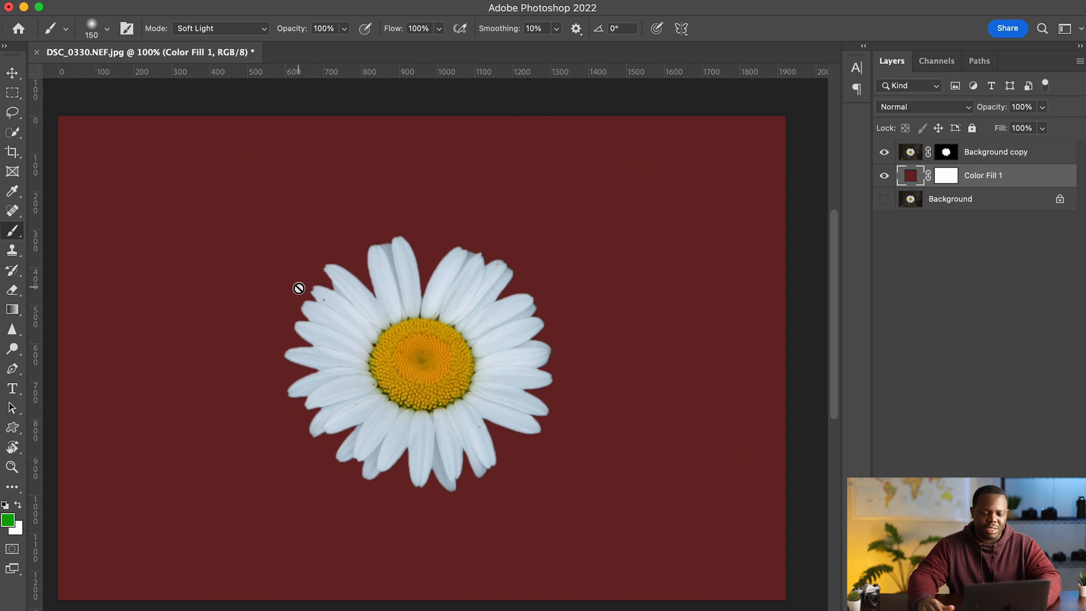
{"action": "left_click", "coordinate": [885, 176]}
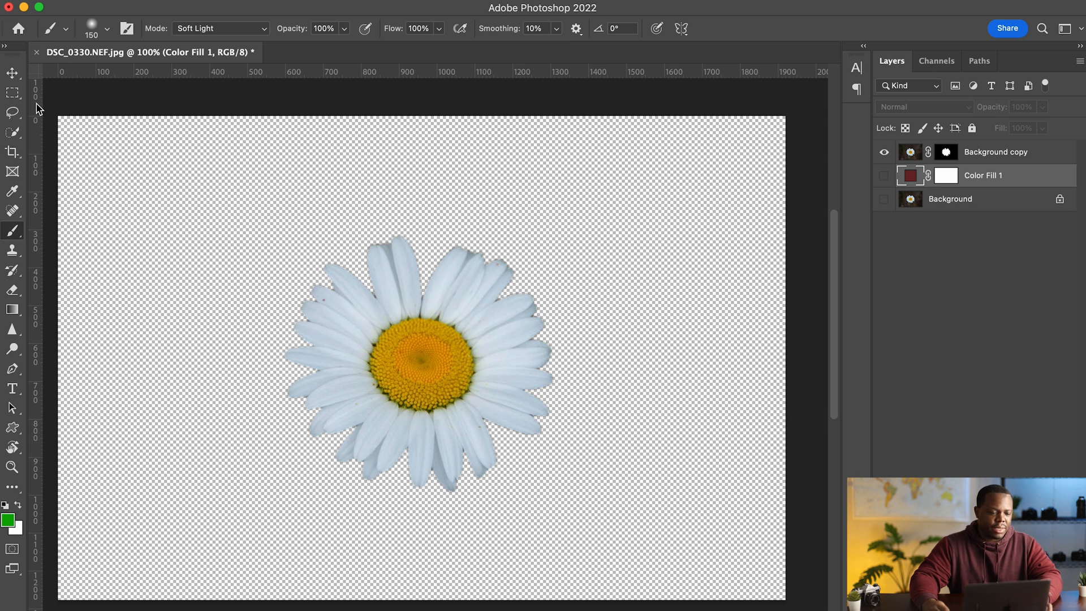
Crop the canvas closely around the daisy on all four sides, to about 798 × 760 px
{"action": "left_click", "coordinate": [14, 155]}
{"action": "left_click_drag", "start_coordinate": [55, 349], "coordinate": [163, 348]}
{"action": "left_click_drag", "start_coordinate": [679, 356], "coordinate": [573, 351]}
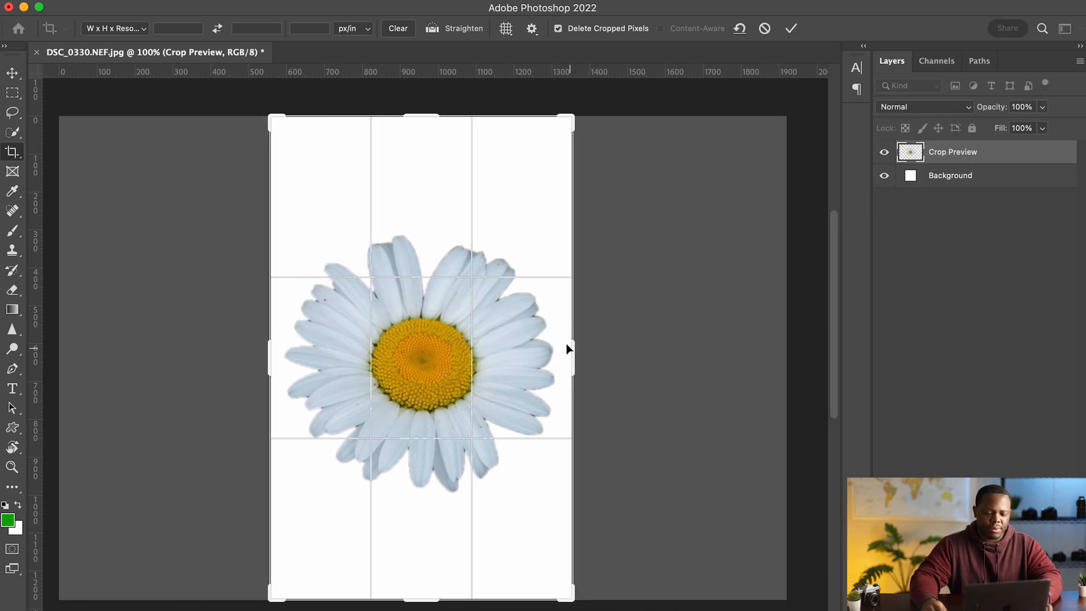
{"action": "left_click_drag", "start_coordinate": [430, 116], "coordinate": [432, 164]}
{"action": "mouse_move", "coordinate": [429, 533]}
{"action": "left_mouse_down"}
{"action": "mouse_move", "coordinate": [431, 545]}
{"action": "mouse_move", "coordinate": [436, 521]}
{"action": "left_mouse_up"}
{"action": "left_click_drag", "start_coordinate": [438, 469], "coordinate": [435, 504]}
{"action": "left_click_drag", "start_coordinate": [429, 547], "coordinate": [432, 504]}
{"action": "left_click", "coordinate": [791, 29]}
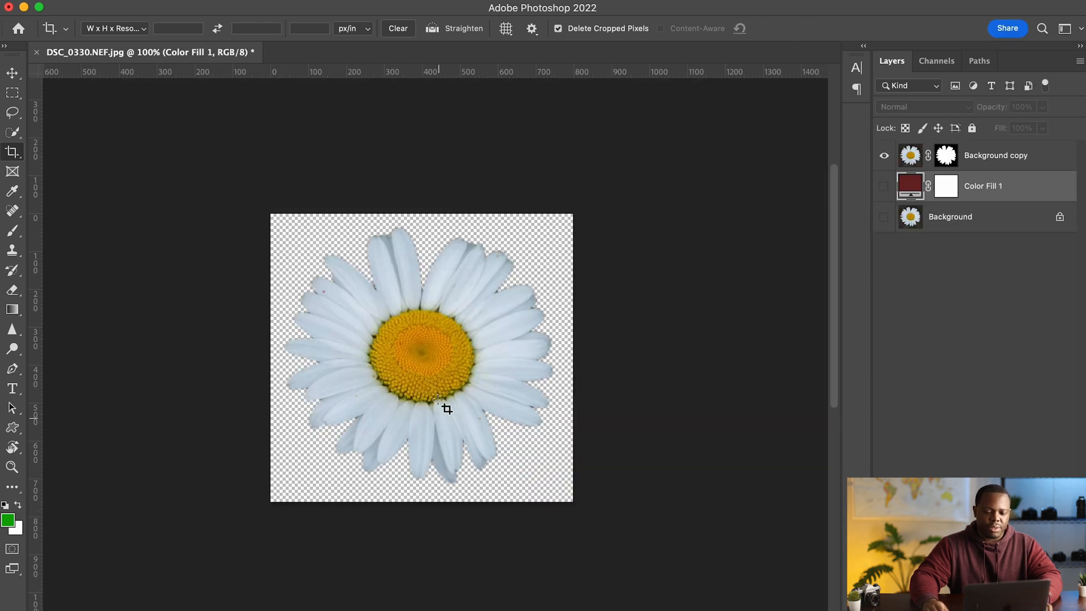
Export the cropped daisy as a PNG with transparency, saved as DSC_0330.png on the Desktop
{"action": "left_click", "coordinate": [106, 3]}
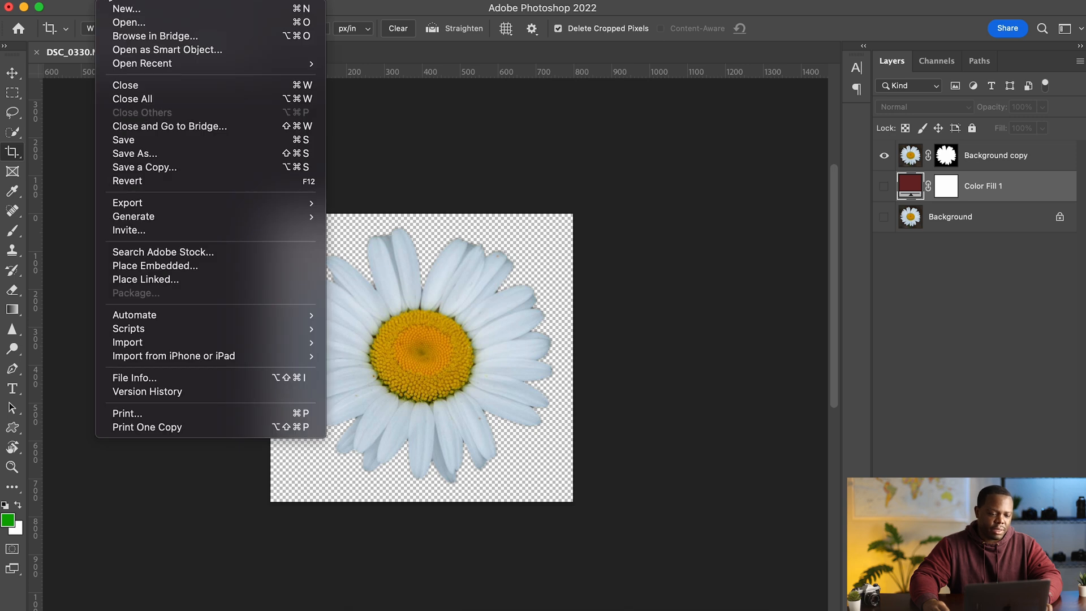
{"action": "mouse_move", "coordinate": [176, 204]}
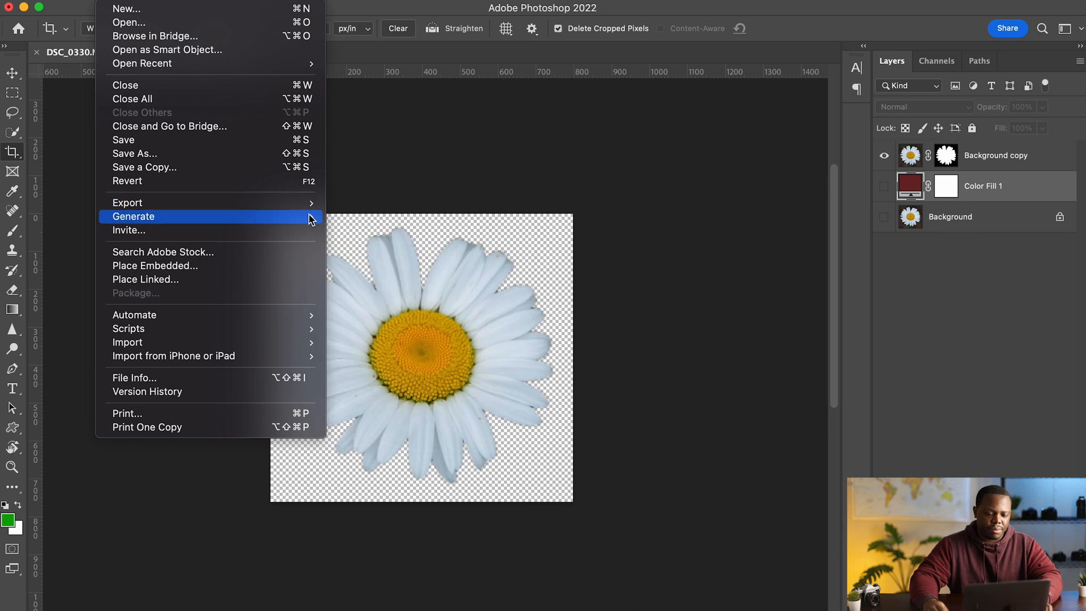
{"action": "left_click", "coordinate": [361, 218]}
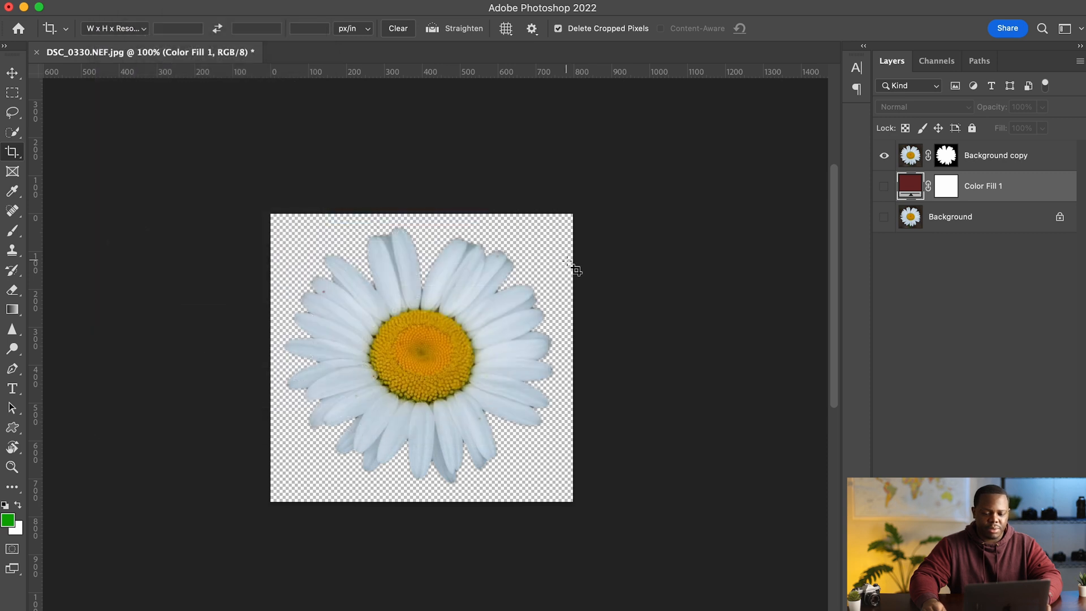
{"action": "left_click", "coordinate": [854, 116]}
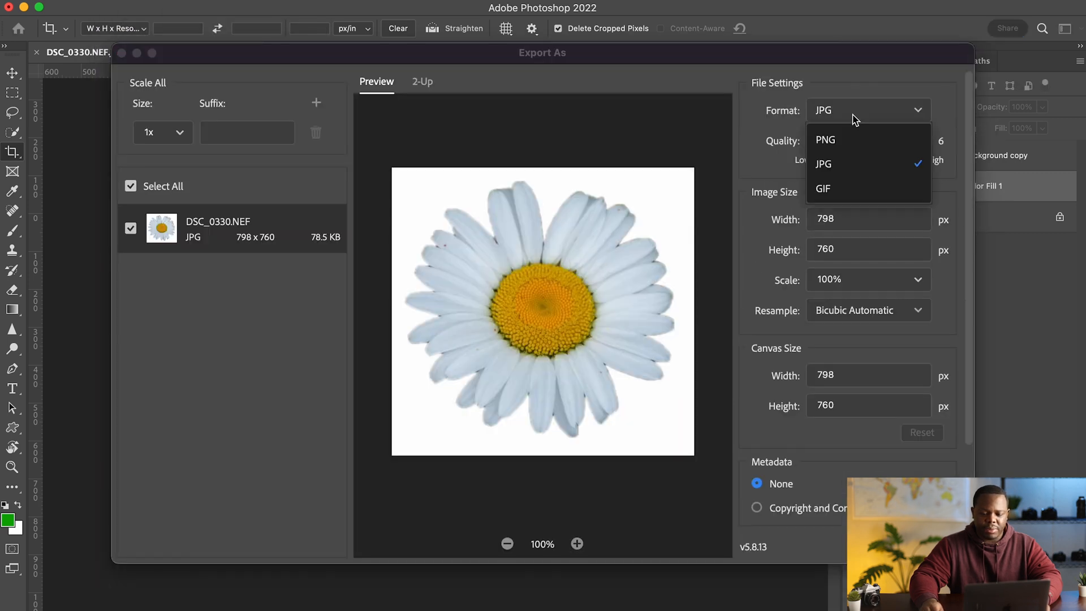
{"action": "left_click", "coordinate": [849, 138]}
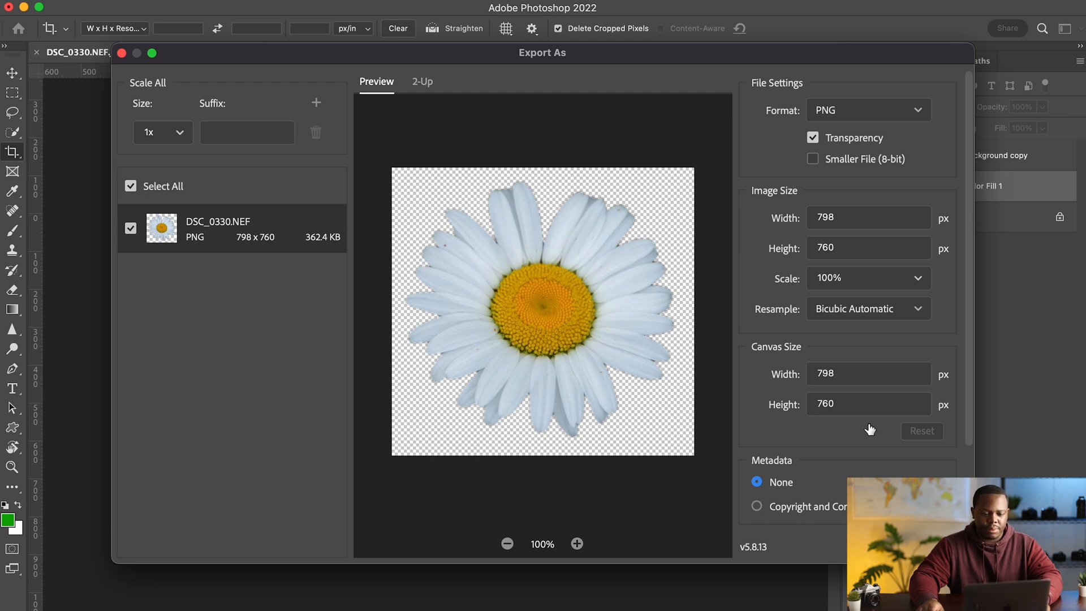
{"action": "key", "text": "Return"}
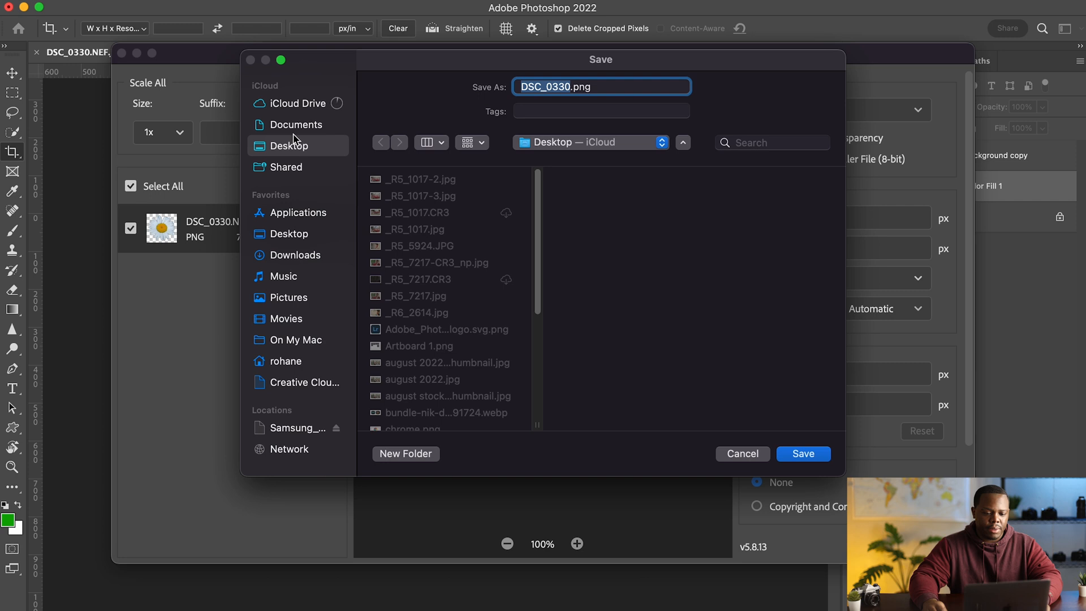
{"action": "left_click", "coordinate": [820, 454]}
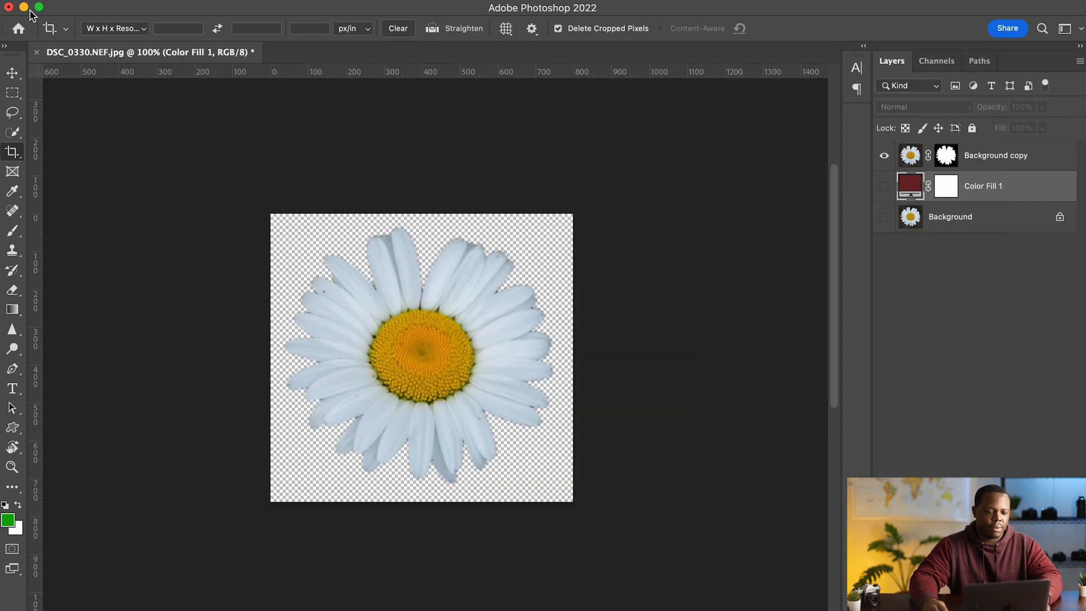
Switch to the desktop, view the exported DSC_0330.png from the Images stack in Preview, and close it
{"action": "left_click", "coordinate": [23, 7]}
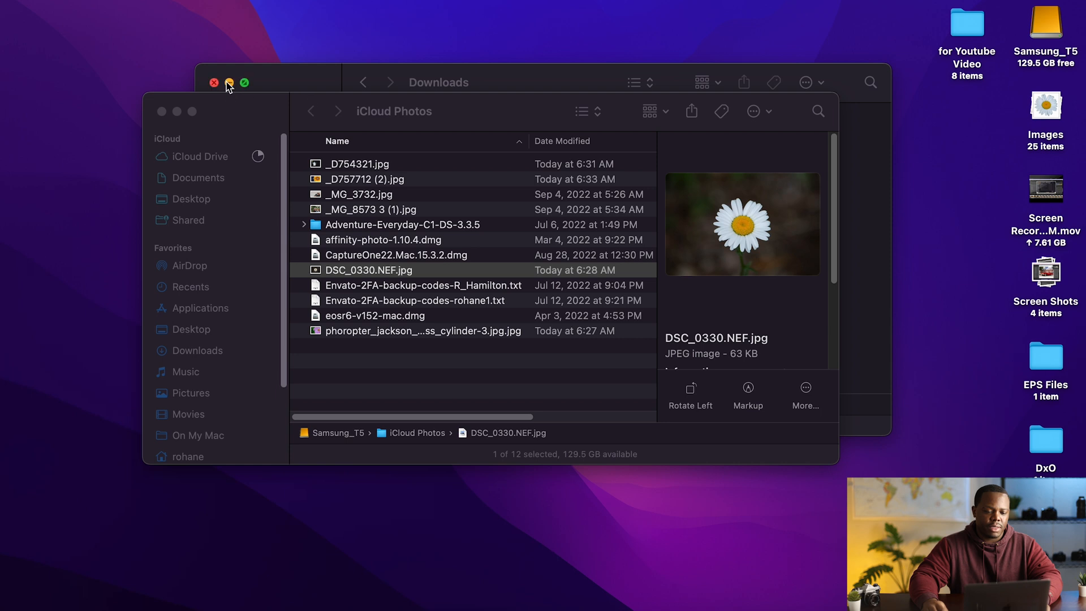
{"action": "left_click", "coordinate": [229, 83]}
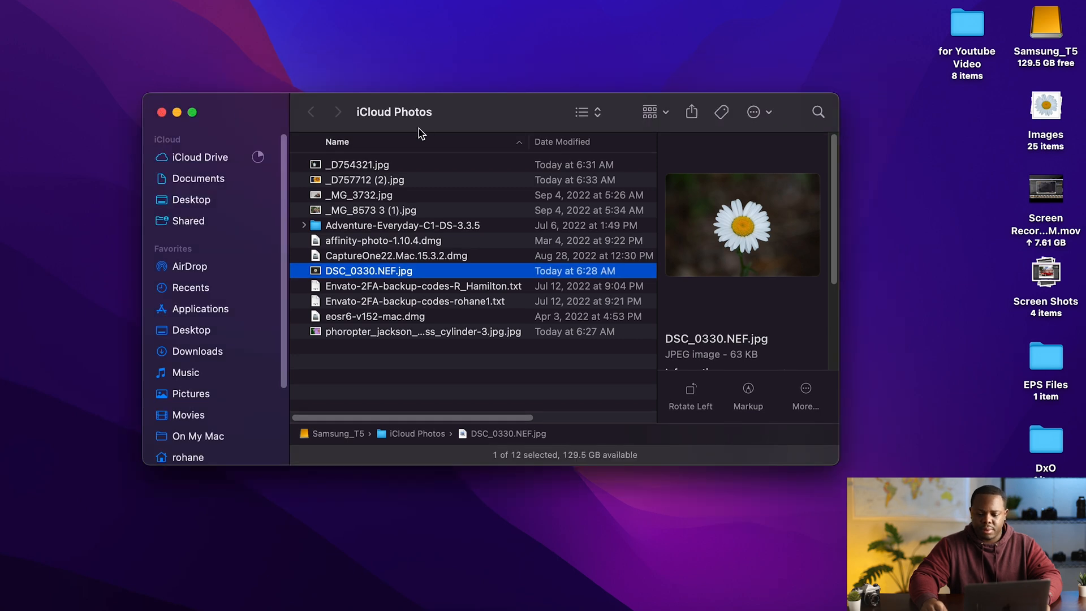
{"action": "left_click", "coordinate": [1046, 108]}
{"action": "left_click", "coordinate": [1050, 188]}
{"action": "double_click", "coordinate": [1050, 188]}
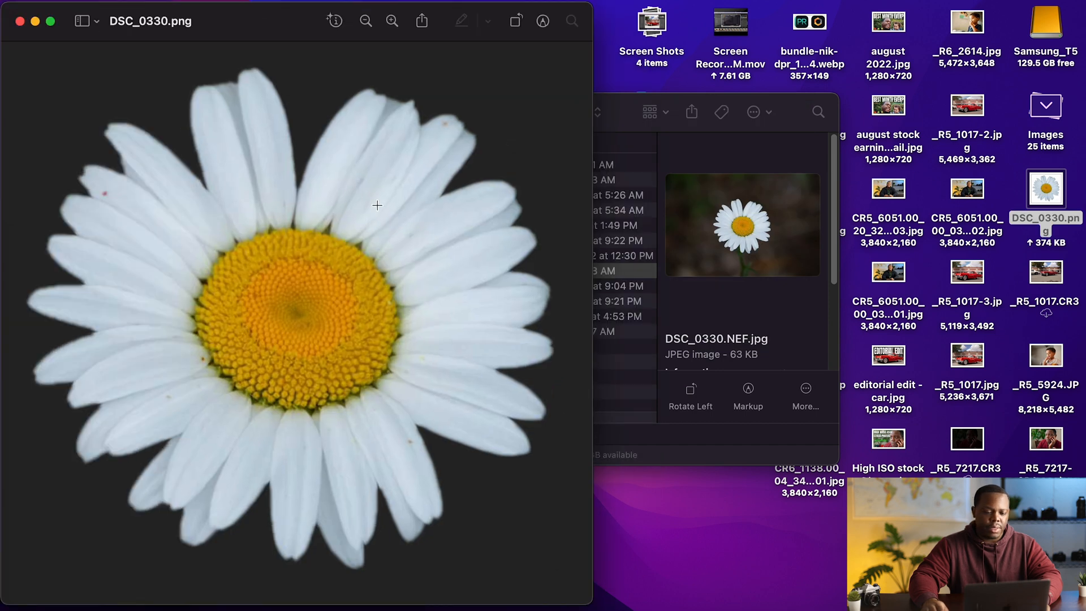
{"action": "left_click_drag", "start_coordinate": [286, 32], "coordinate": [531, 33]}
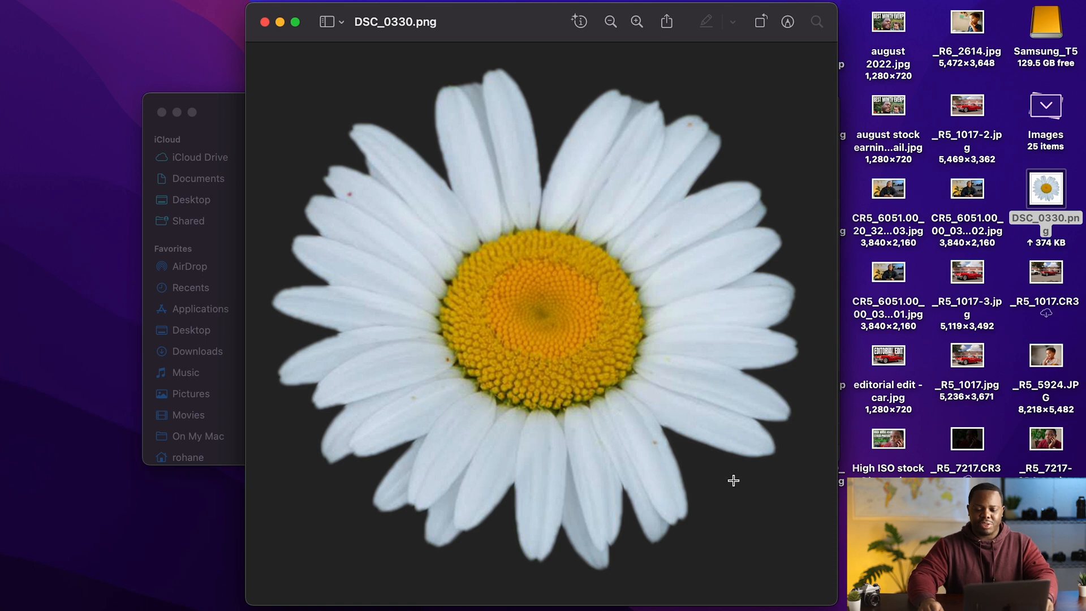
{"action": "left_click", "coordinate": [264, 21]}
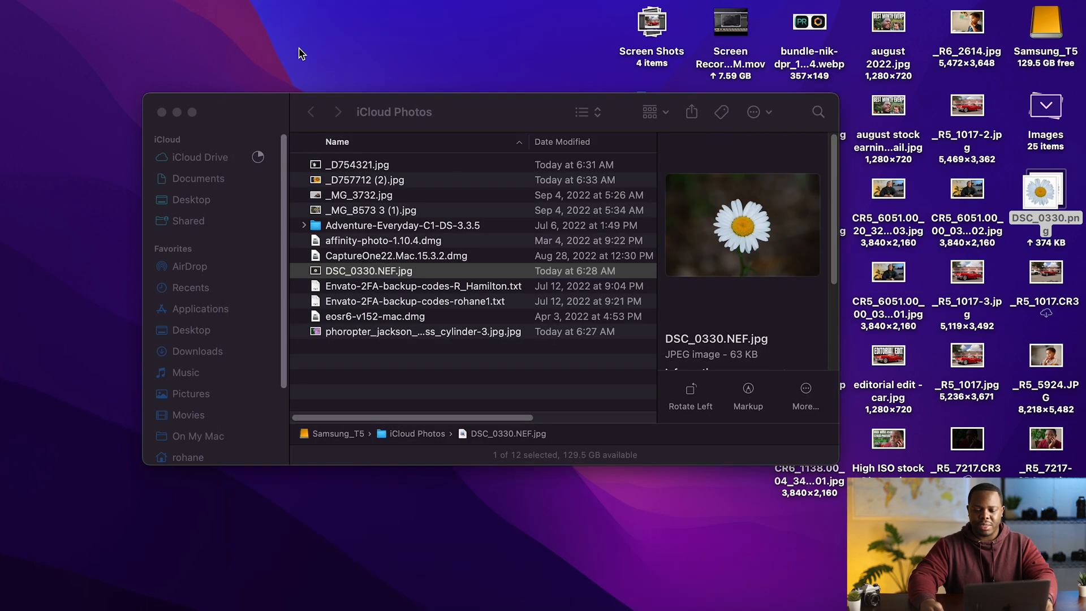
Open the exported DSC_0330.png from the desktop in Adobe Photoshop 2022, check its transparent background, and close it
{"action": "right_click", "coordinate": [1033, 202]}
{"action": "mouse_move", "coordinate": [981, 215]}
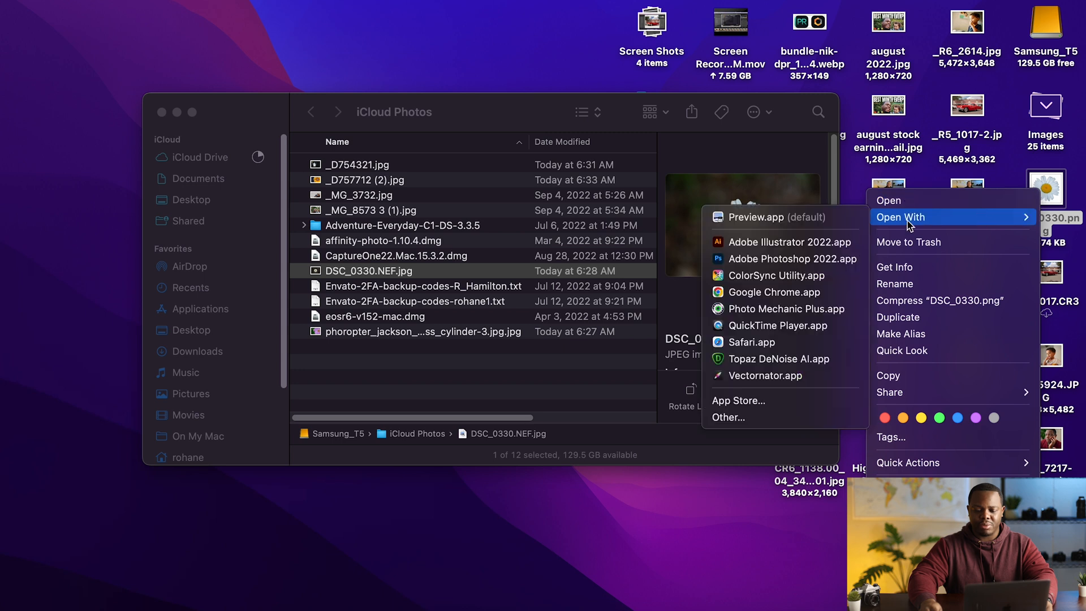
{"action": "left_click", "coordinate": [795, 259]}
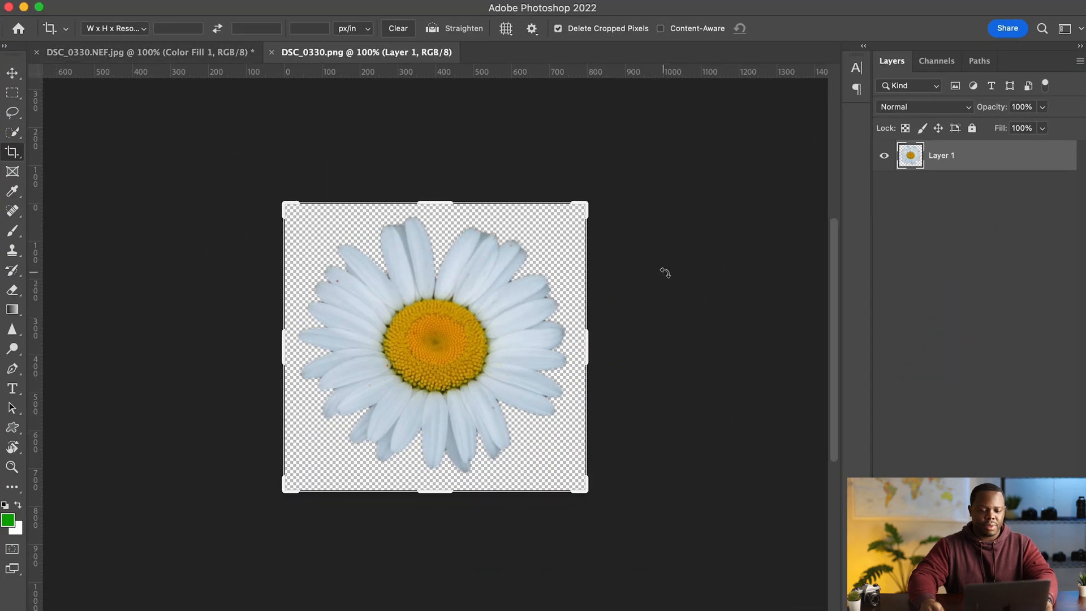
{"action": "left_click", "coordinate": [210, 60]}
{"action": "left_click", "coordinate": [347, 62]}
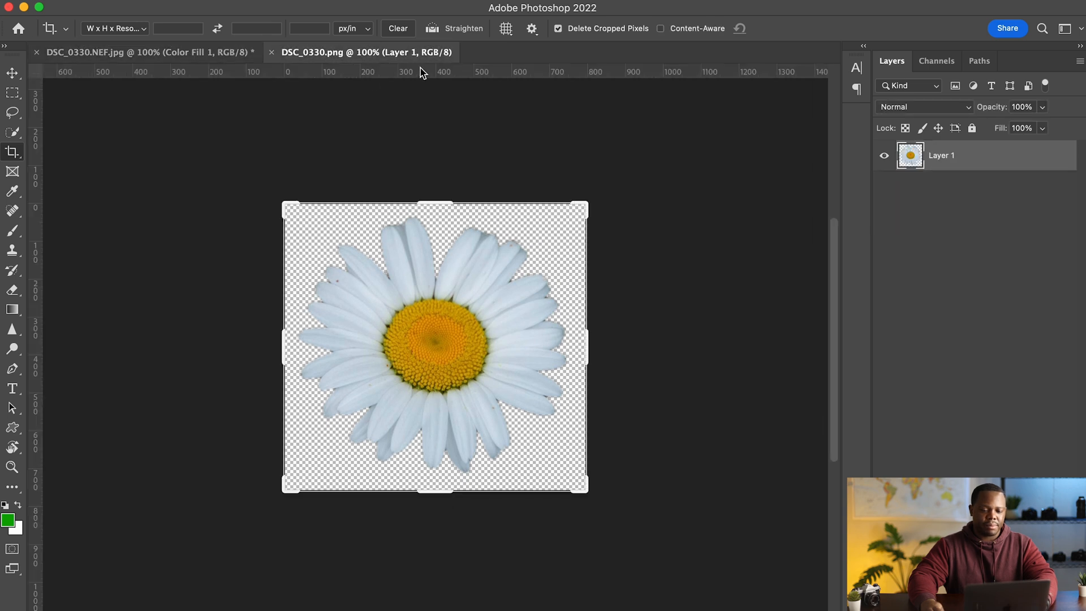
{"action": "left_click", "coordinate": [271, 52]}
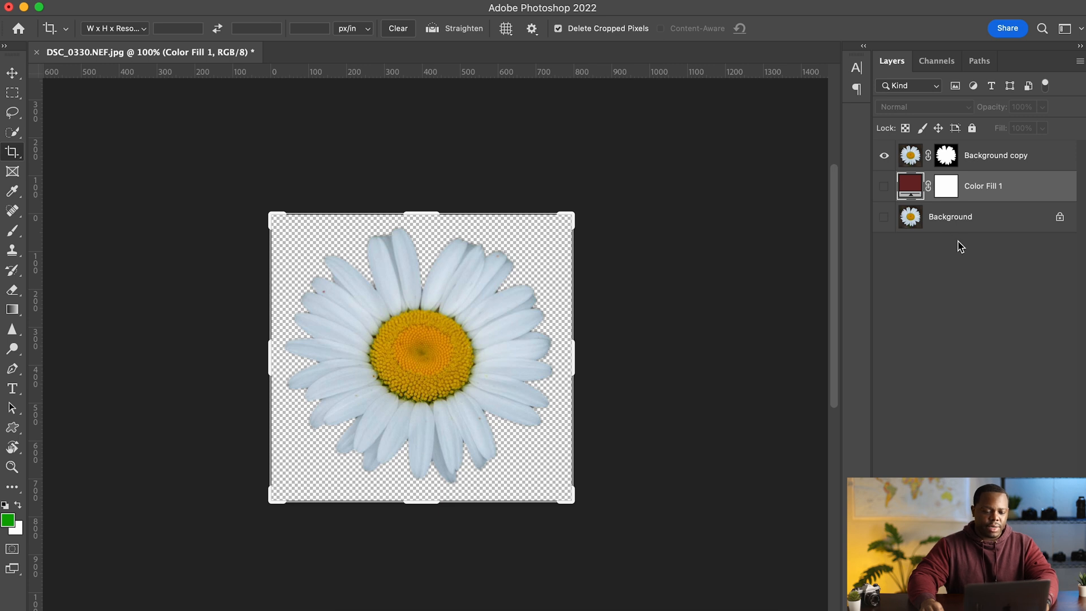
Restore the original uncropped daisy photo and duplicate its Background layer
{"action": "key", "text": "super+plus"}
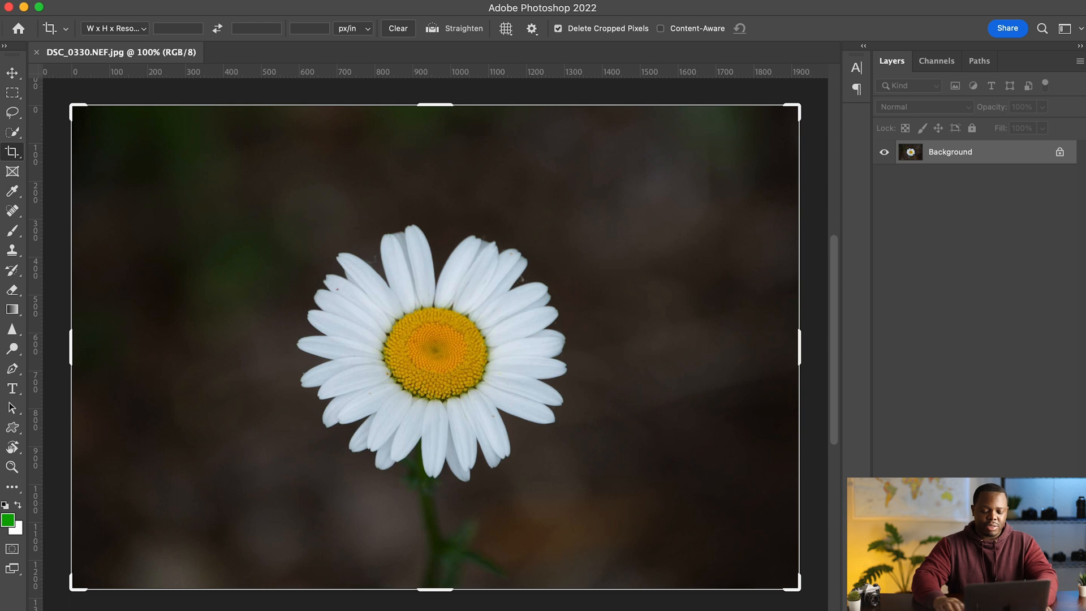
{"action": "key", "text": "super+j"}
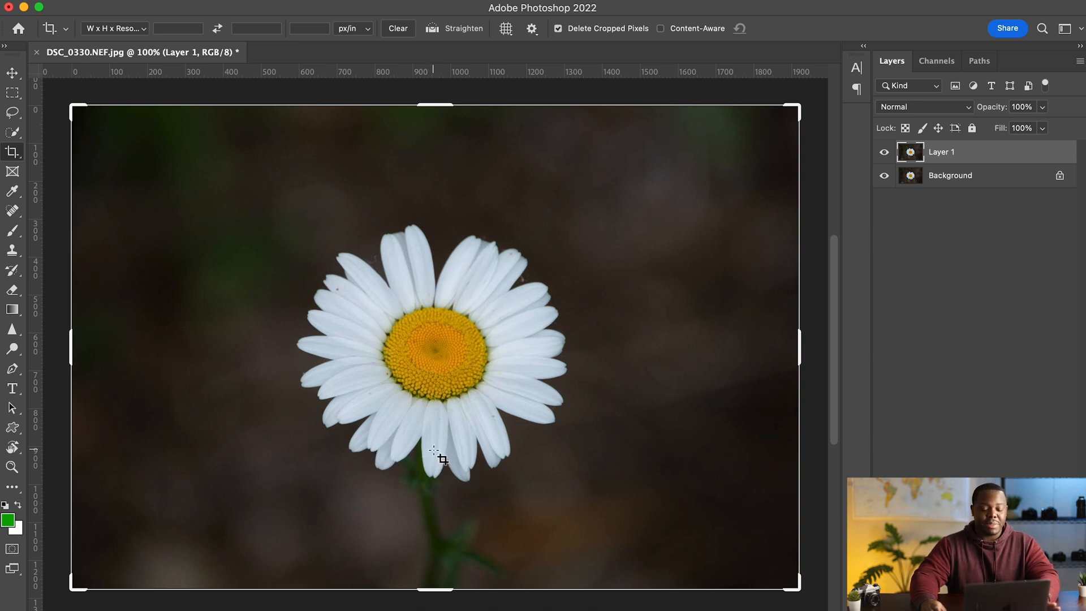
{"action": "scroll", "coordinate": [440, 459], "scroll_direction": "up", "scroll_amount": 5}
{"action": "scroll", "coordinate": [429, 452], "scroll_direction": "up", "scroll_amount": 3}
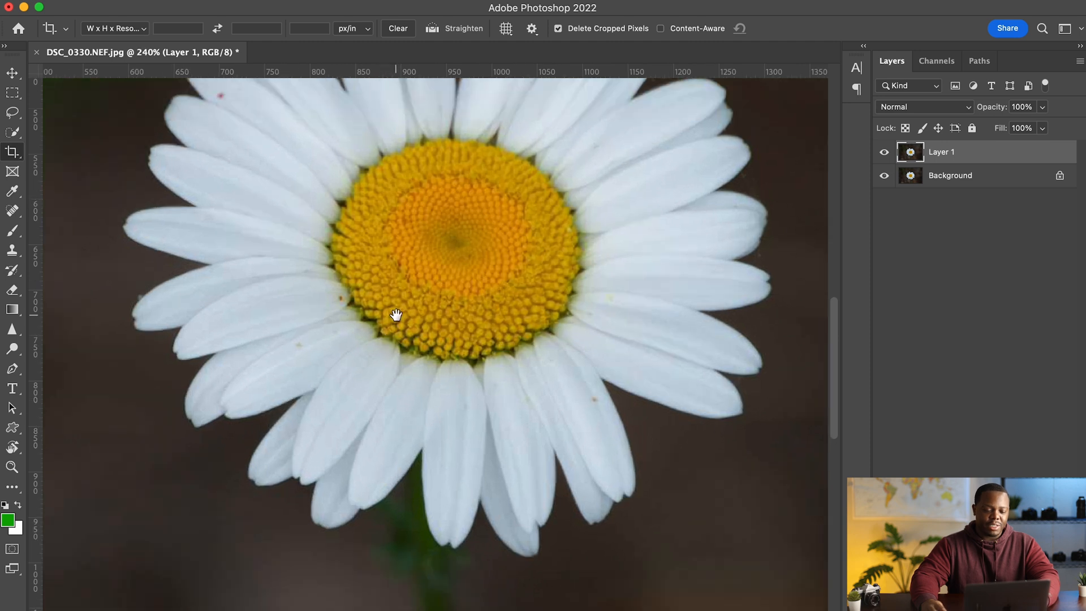
Start a Pen tool path on the petal beside the top gap and trace the first upper-right petal group down to its notch
{"action": "left_click_drag", "start_coordinate": [396, 315], "coordinate": [432, 456]}
{"action": "scroll", "coordinate": [375, 412], "scroll_direction": "up", "scroll_amount": 3}
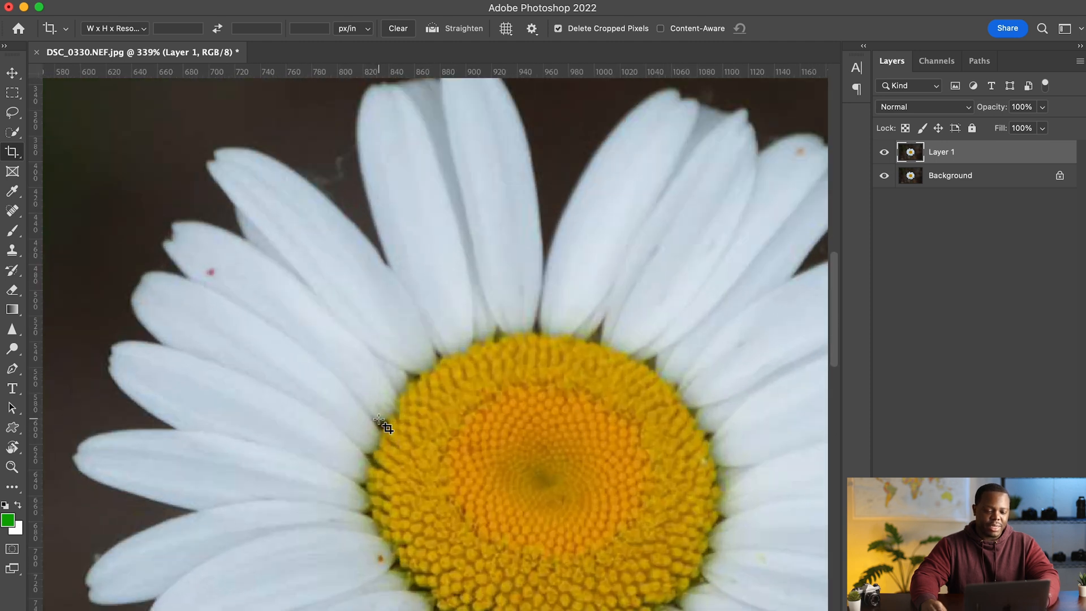
{"action": "left_click_drag", "start_coordinate": [289, 384], "coordinate": [386, 393]}
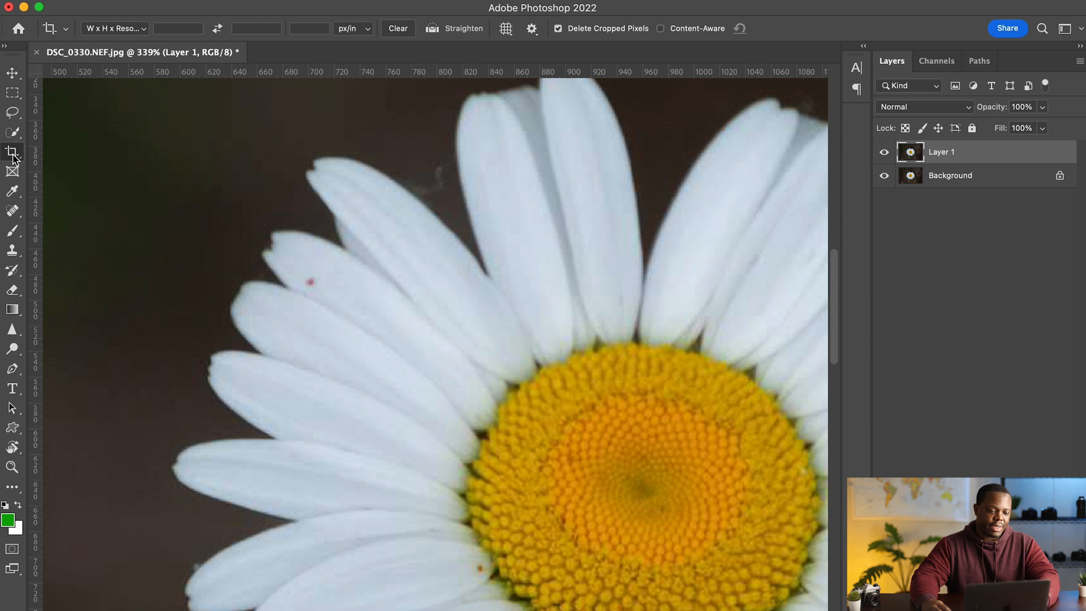
{"action": "key", "text": "p"}
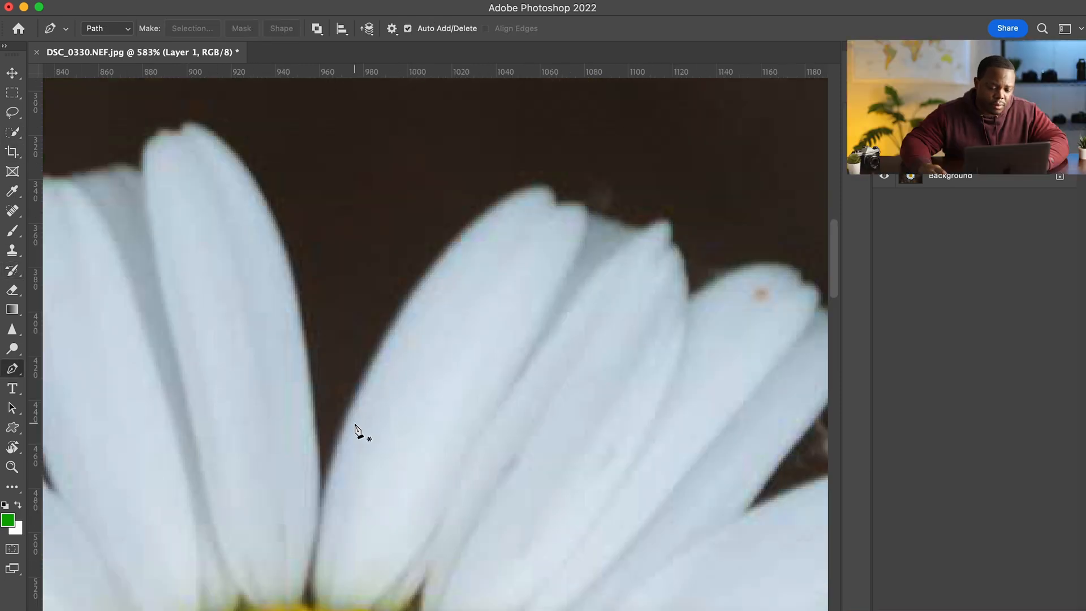
{"action": "left_click", "coordinate": [355, 422]}
{"action": "left_click_drag", "start_coordinate": [514, 204], "coordinate": [671, 256]}
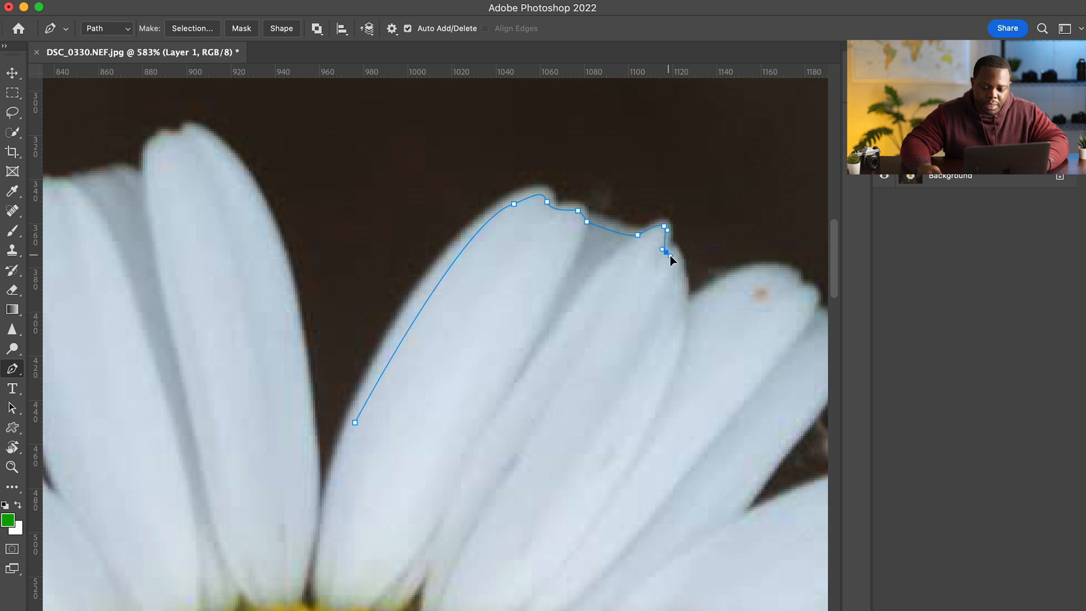
{"action": "left_click_drag", "start_coordinate": [679, 305], "coordinate": [774, 277]}
{"action": "left_click_drag", "start_coordinate": [769, 320], "coordinate": [645, 259]}
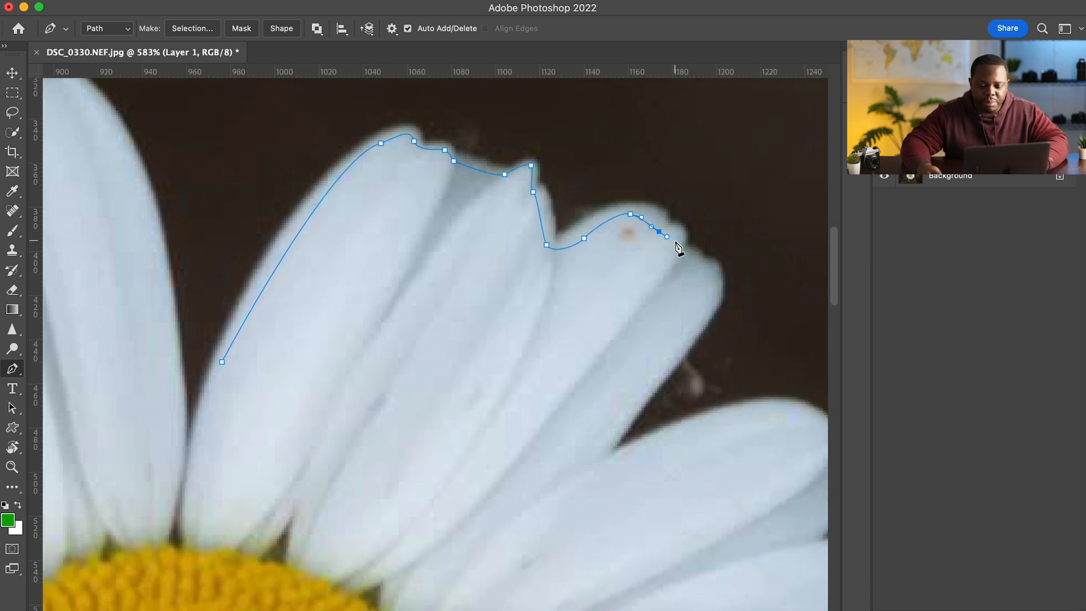
{"action": "left_click_drag", "start_coordinate": [697, 267], "coordinate": [712, 294]}
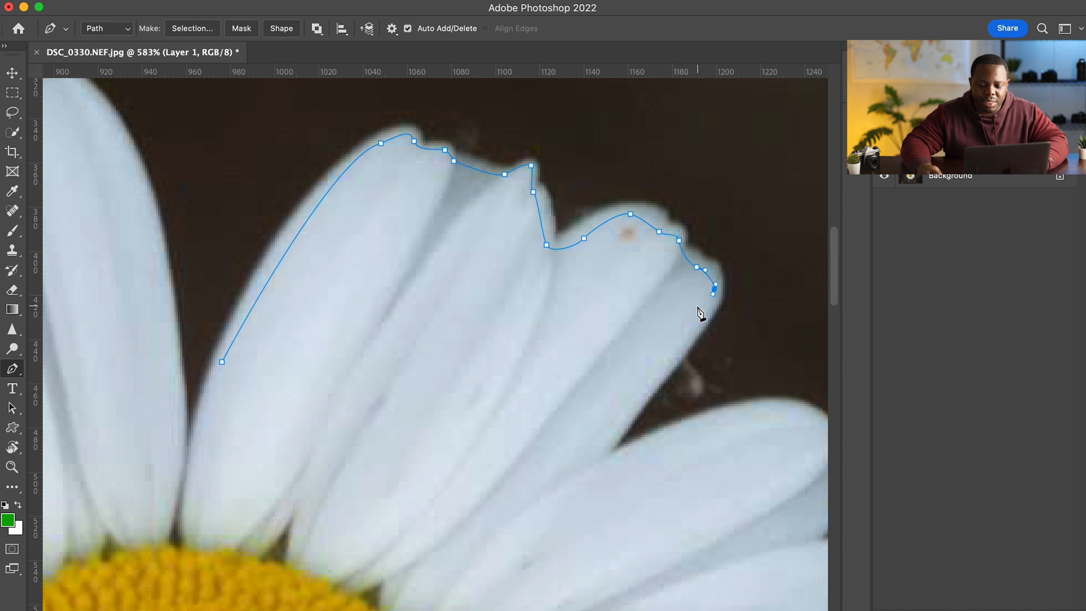
{"action": "left_click", "coordinate": [597, 455]}
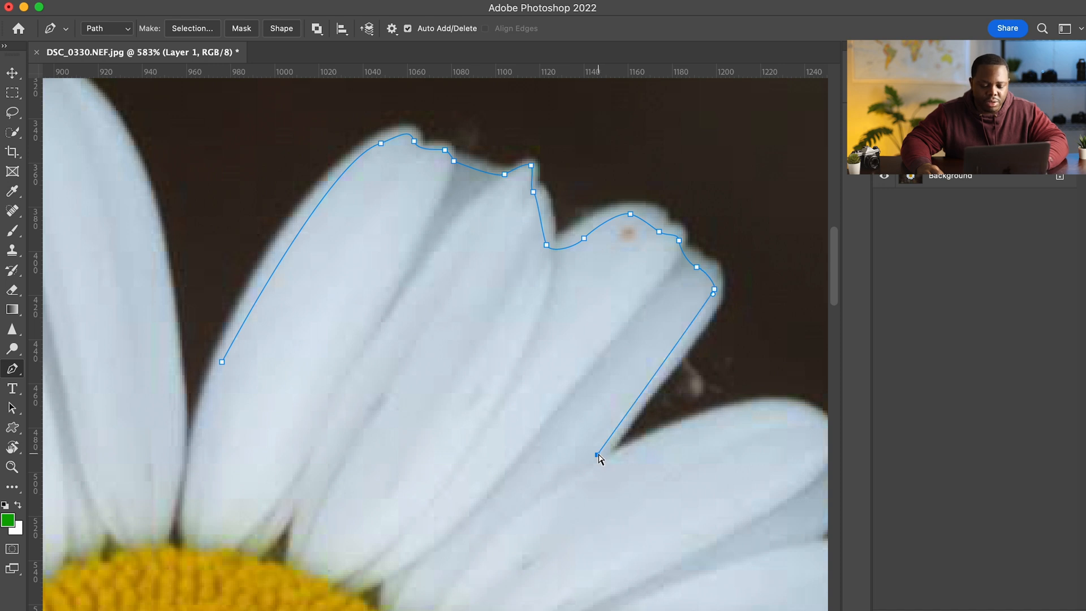
{"action": "left_click_drag", "start_coordinate": [599, 454], "coordinate": [595, 462]}
{"action": "left_click", "coordinate": [599, 465]}
Continue the pen path around the petal tips and notches along the daisy's right side
{"action": "left_click_drag", "start_coordinate": [779, 408], "coordinate": [658, 415]}
{"action": "key", "text": "space"}
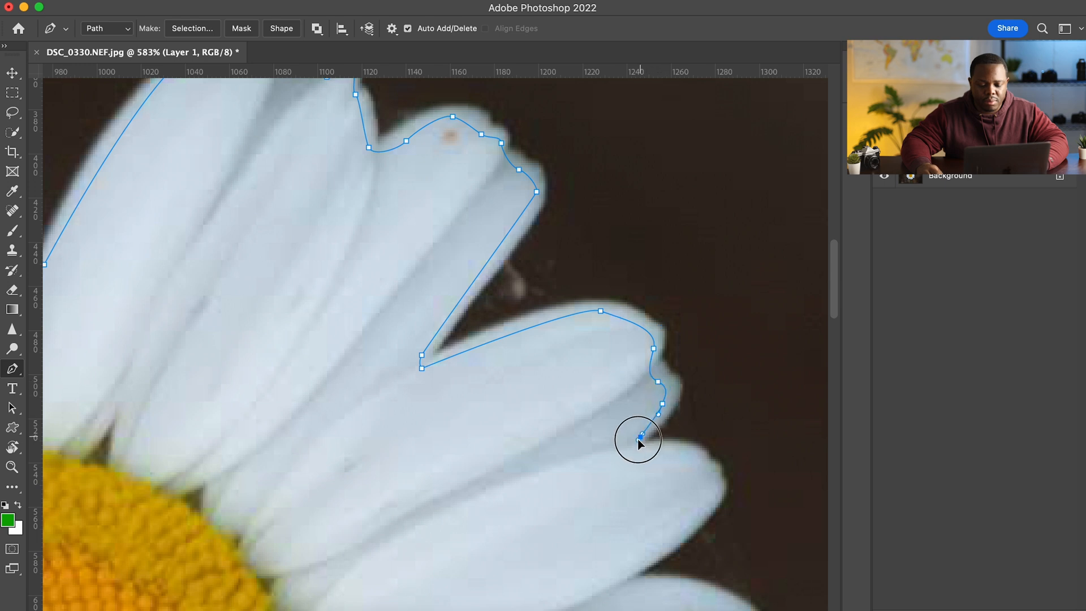
{"action": "left_click", "coordinate": [633, 449]}
{"action": "left_click_drag", "start_coordinate": [705, 458], "coordinate": [703, 458]}
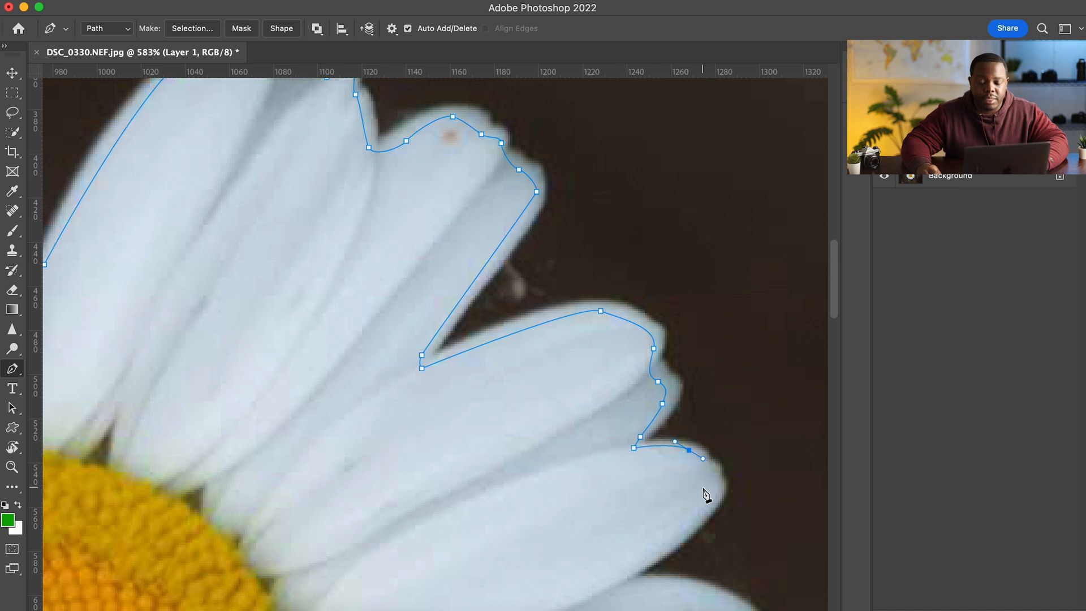
{"action": "left_click_drag", "start_coordinate": [560, 374], "coordinate": [519, 263]}
{"action": "left_click", "coordinate": [660, 364]}
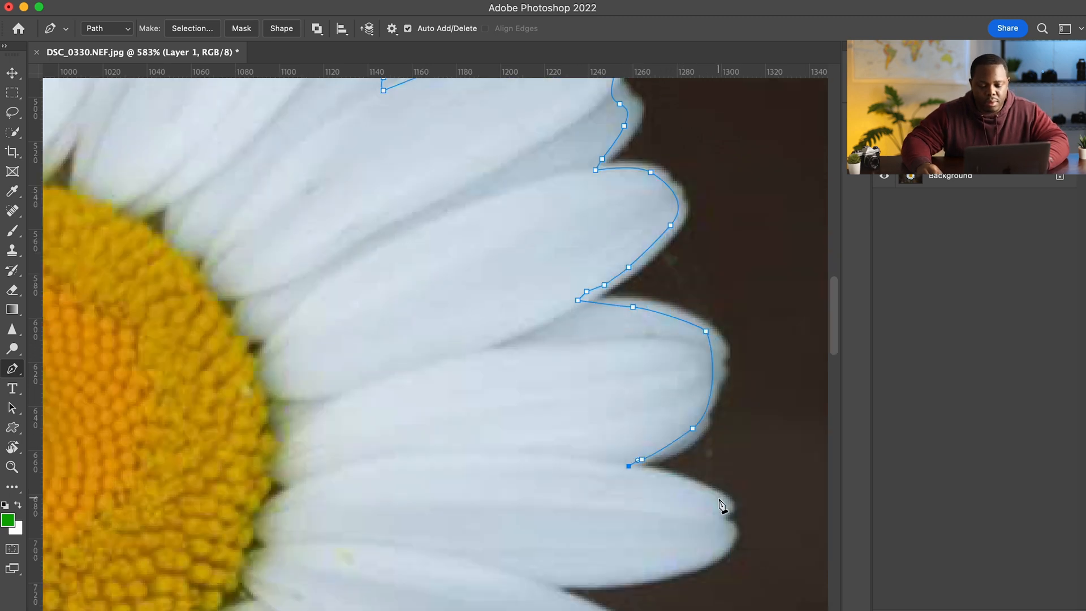
Extend the pen path around the lower-right, bottom and lower-left petals of the daisy
{"action": "left_click_drag", "start_coordinate": [633, 551], "coordinate": [575, 548]}
{"action": "left_click_drag", "start_coordinate": [202, 467], "coordinate": [177, 477]}
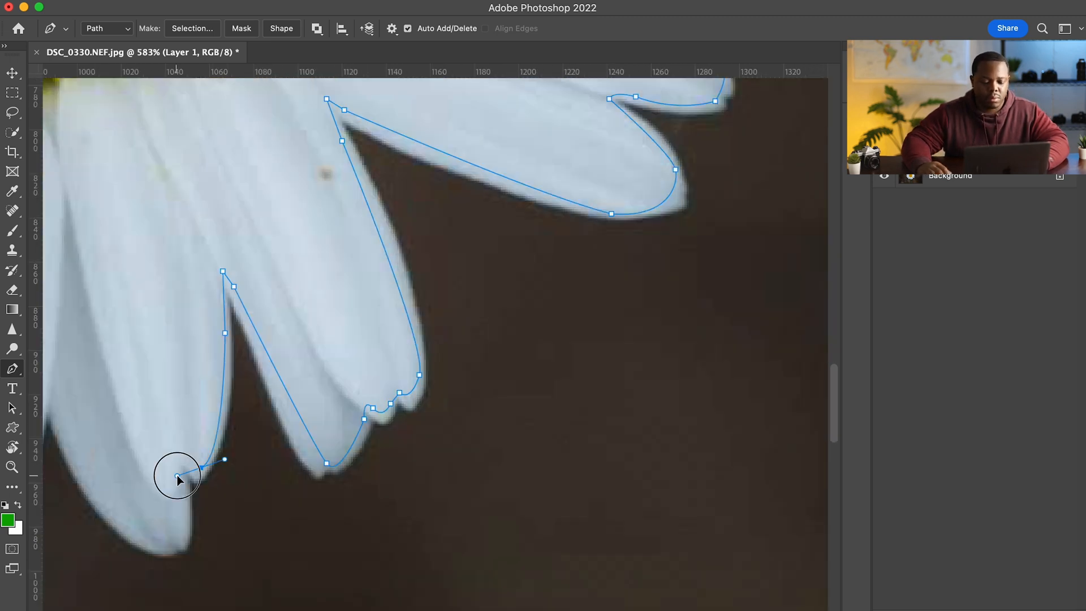
{"action": "left_click_drag", "start_coordinate": [73, 416], "coordinate": [56, 417]}
{"action": "left_click", "coordinate": [130, 298]}
{"action": "left_click", "coordinate": [359, 204]}
{"action": "left_click", "coordinate": [376, 317]}
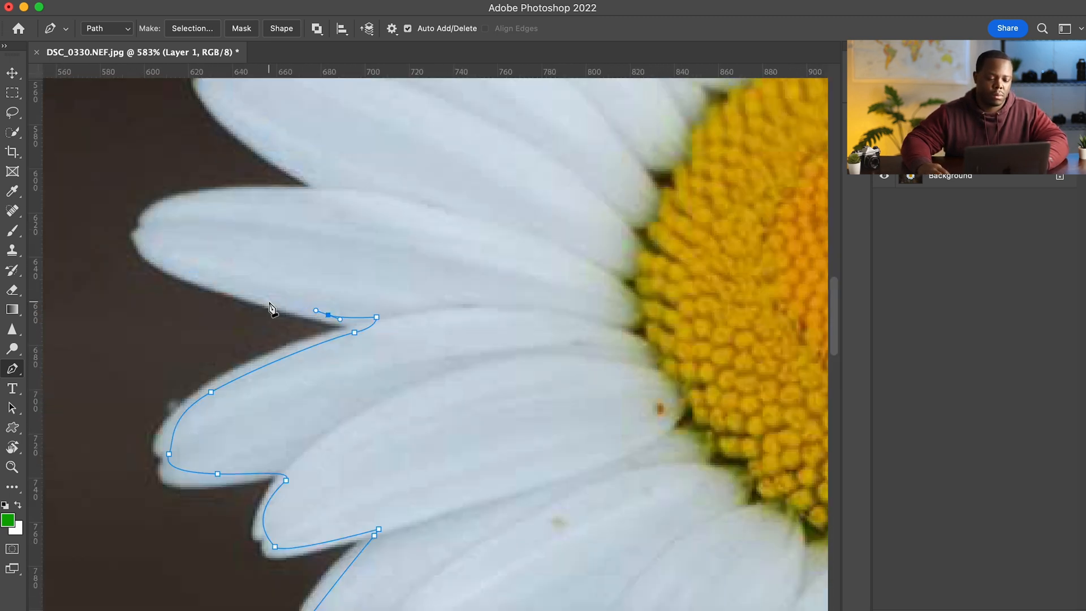
Trace the remaining left and top petals and close the path at its starting anchor
{"action": "left_click", "coordinate": [405, 293]}
{"action": "left_click", "coordinate": [608, 351]}
{"action": "left_click", "coordinate": [637, 380]}
{"action": "left_click", "coordinate": [645, 384]}
{"action": "left_click", "coordinate": [652, 384]}
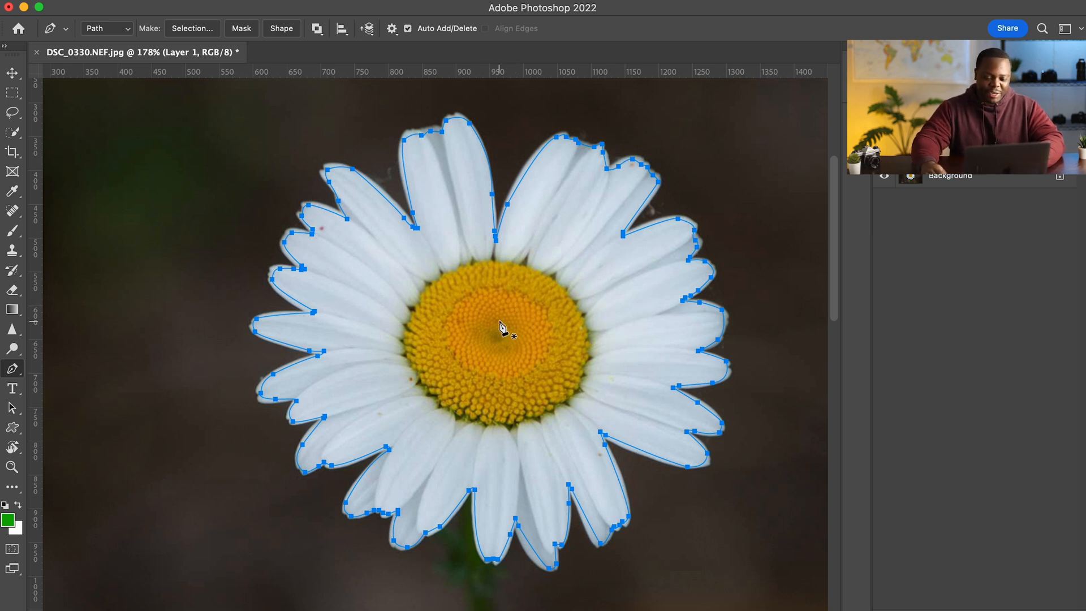
Create a vector mask on Layer 1 from the closed daisy path and hide the Background layer
{"action": "scroll", "coordinate": [524, 265], "scroll_direction": "up", "scroll_amount": 1}
{"action": "scroll", "coordinate": [523, 265], "scroll_direction": "up", "scroll_amount": 3}
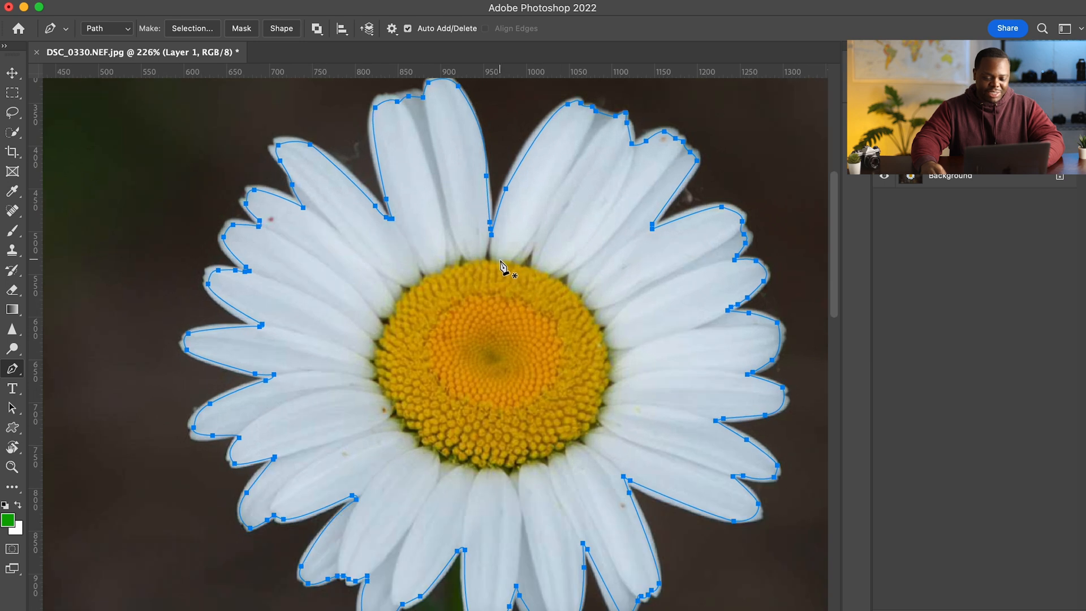
{"action": "left_click_drag", "start_coordinate": [502, 258], "coordinate": [495, 325]}
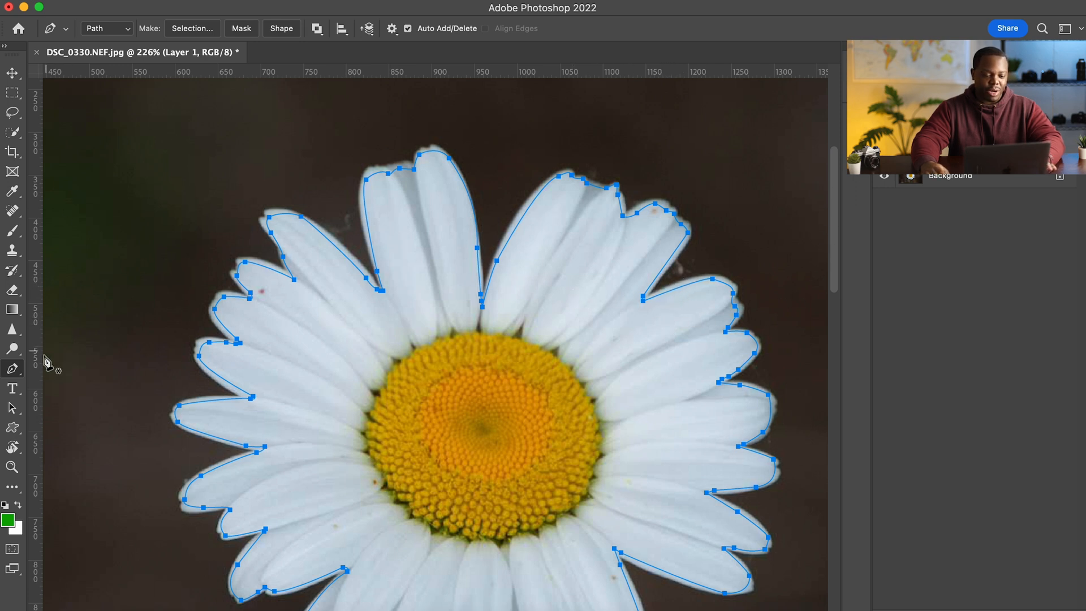
{"action": "right_click", "coordinate": [657, 297]}
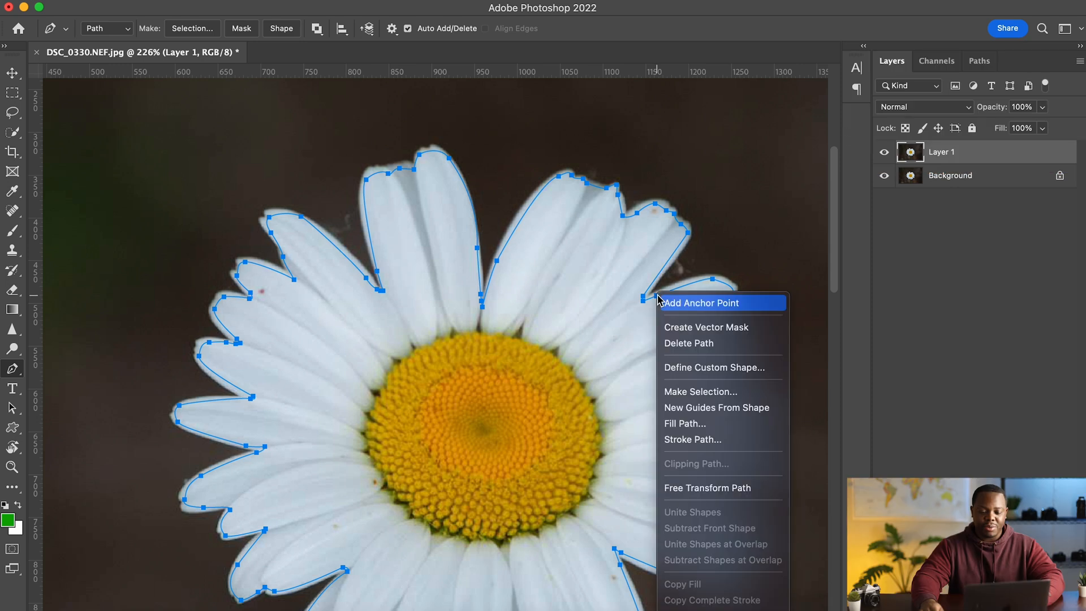
{"action": "left_click", "coordinate": [735, 329]}
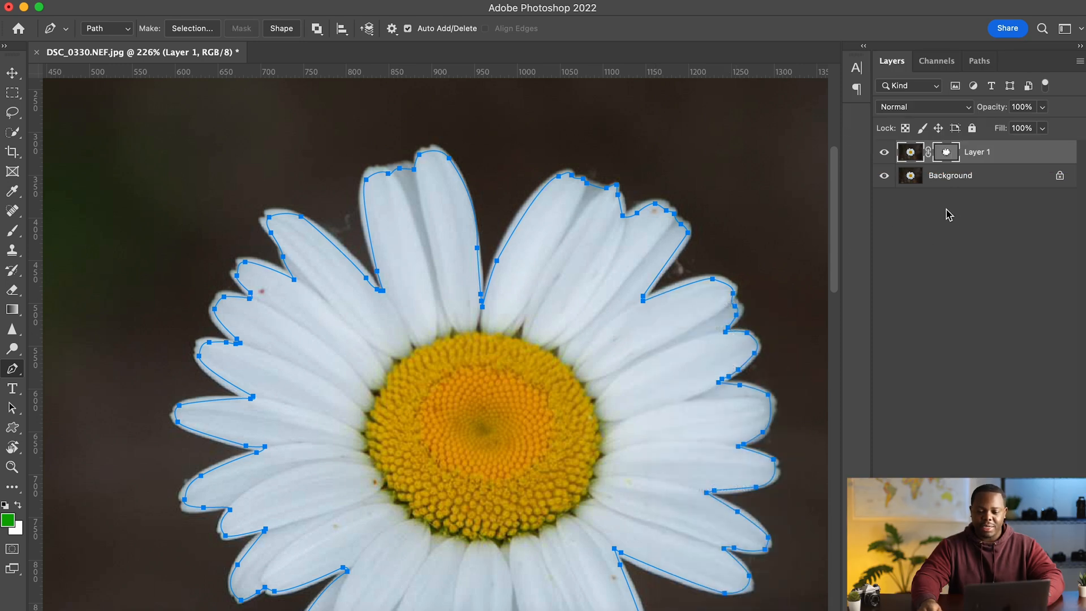
{"action": "left_click", "coordinate": [884, 176]}
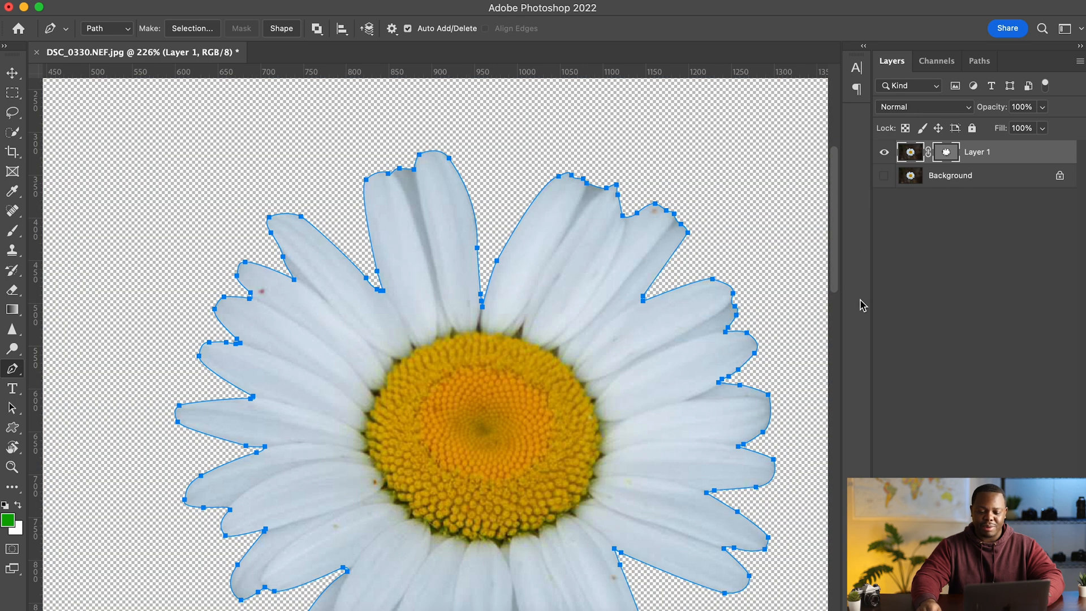
Look over the whole masked daisy on the transparent background and try to hide the path outline
{"action": "left_click_drag", "start_coordinate": [841, 244], "coordinate": [831, 323]}
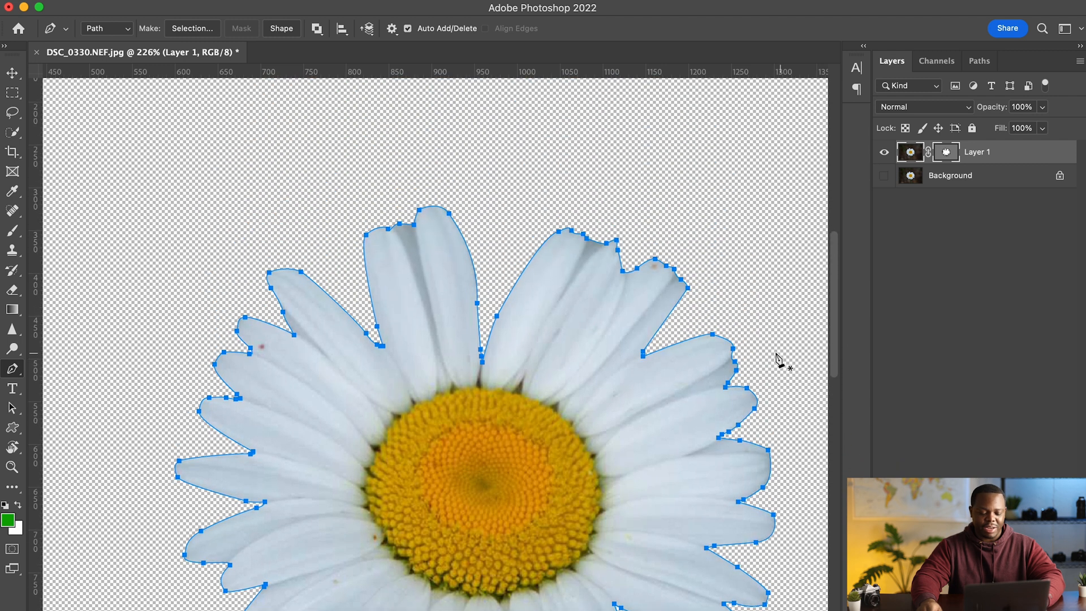
{"action": "scroll", "coordinate": [770, 363], "scroll_direction": "down", "scroll_amount": 2}
{"action": "scroll", "coordinate": [767, 359], "scroll_direction": "down", "scroll_amount": 2}
{"action": "left_click_drag", "start_coordinate": [731, 354], "coordinate": [560, 270]}
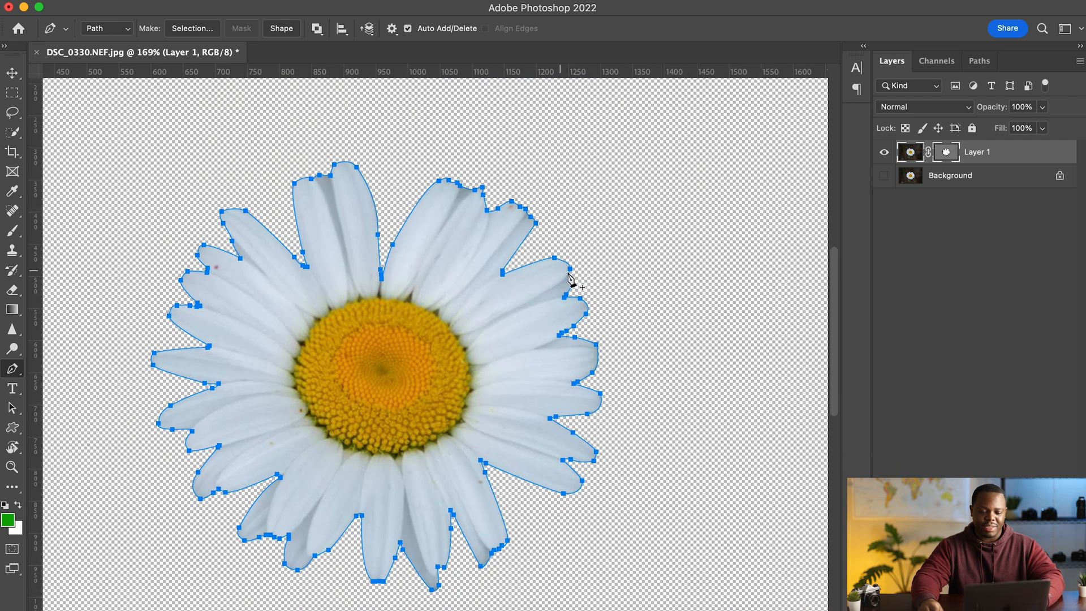
{"action": "left_click_drag", "start_coordinate": [700, 305], "coordinate": [662, 311]}
{"action": "key", "text": "super+h"}
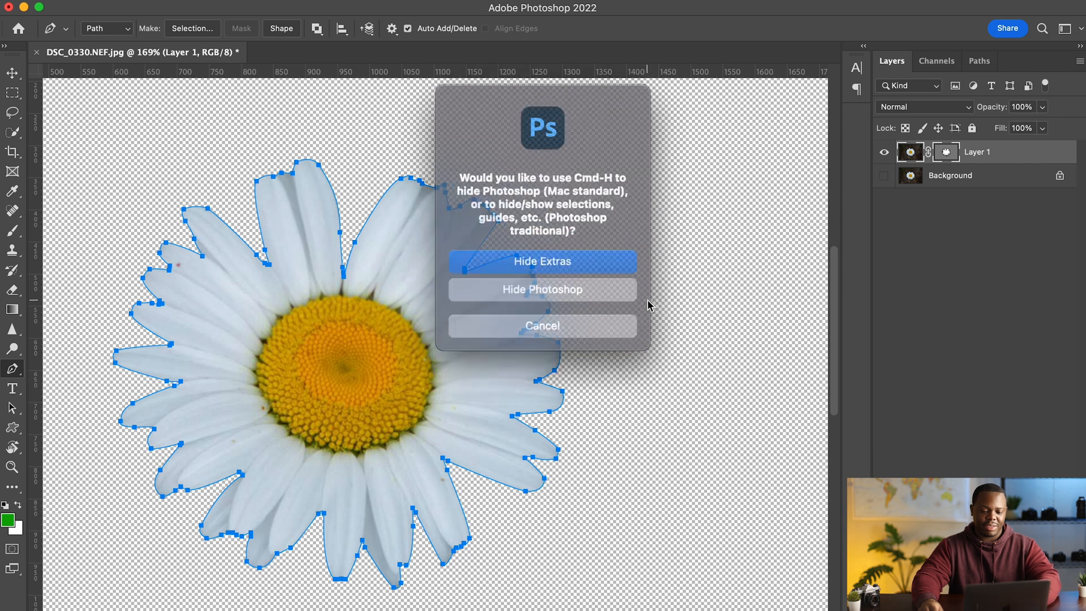
{"action": "left_click", "coordinate": [558, 317]}
{"action": "left_click_drag", "start_coordinate": [431, 281], "coordinate": [612, 290]}
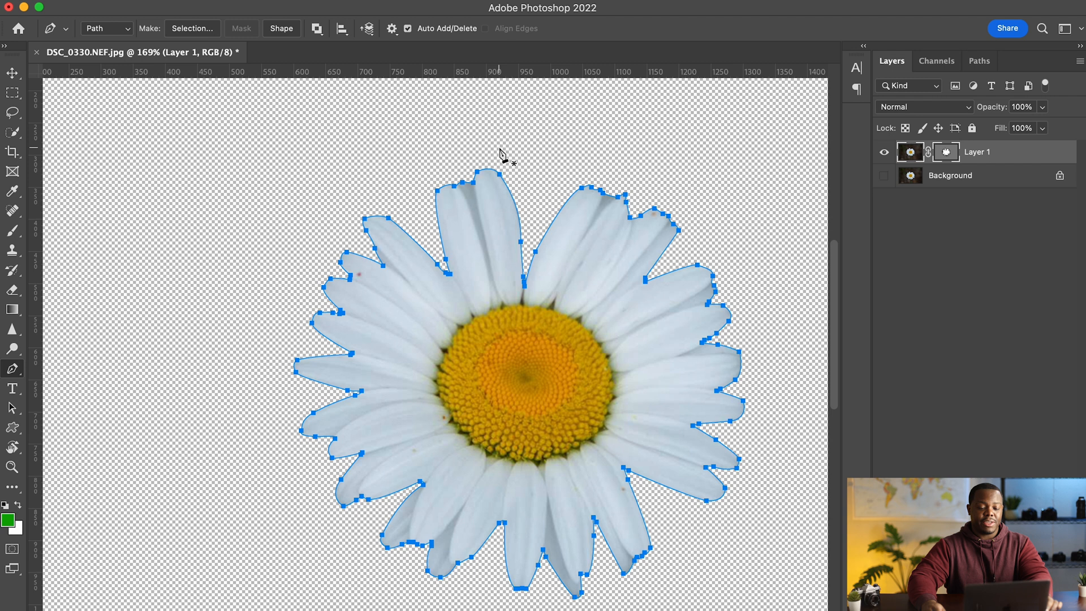
Reshape the mask path at the anchor in the notch between the two topmost petals left of the gap
{"action": "scroll", "coordinate": [489, 192], "scroll_direction": "up", "scroll_amount": 5}
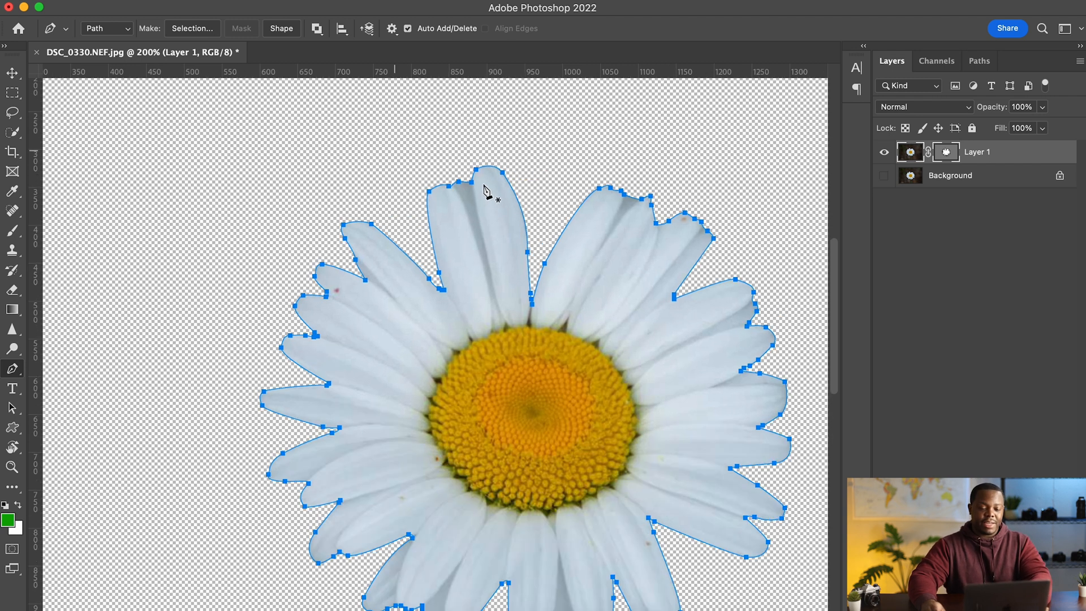
{"action": "scroll", "coordinate": [462, 181], "scroll_direction": "up", "scroll_amount": 4}
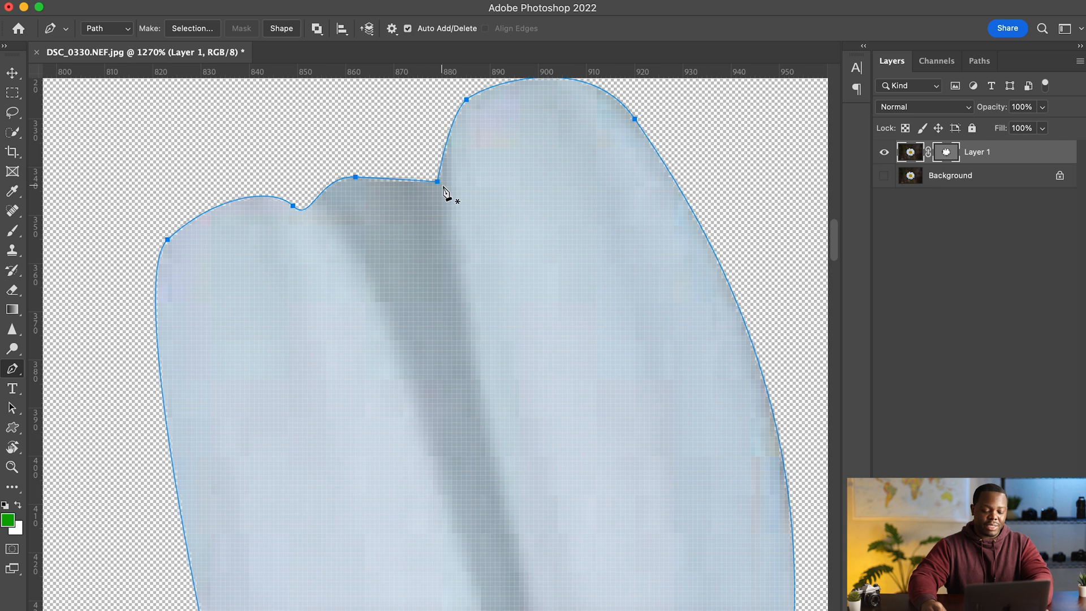
{"action": "left_click_drag", "start_coordinate": [439, 183], "coordinate": [454, 202]}
{"action": "key", "text": "super+z"}
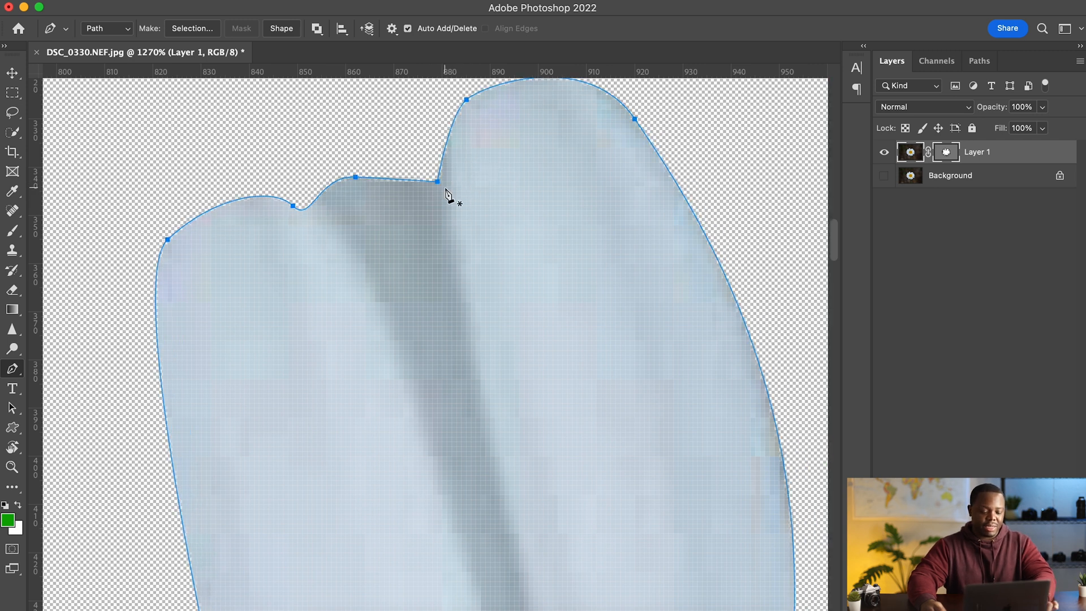
{"action": "left_click_drag", "start_coordinate": [437, 181], "coordinate": [465, 187]}
{"action": "left_click", "coordinate": [408, 178]}
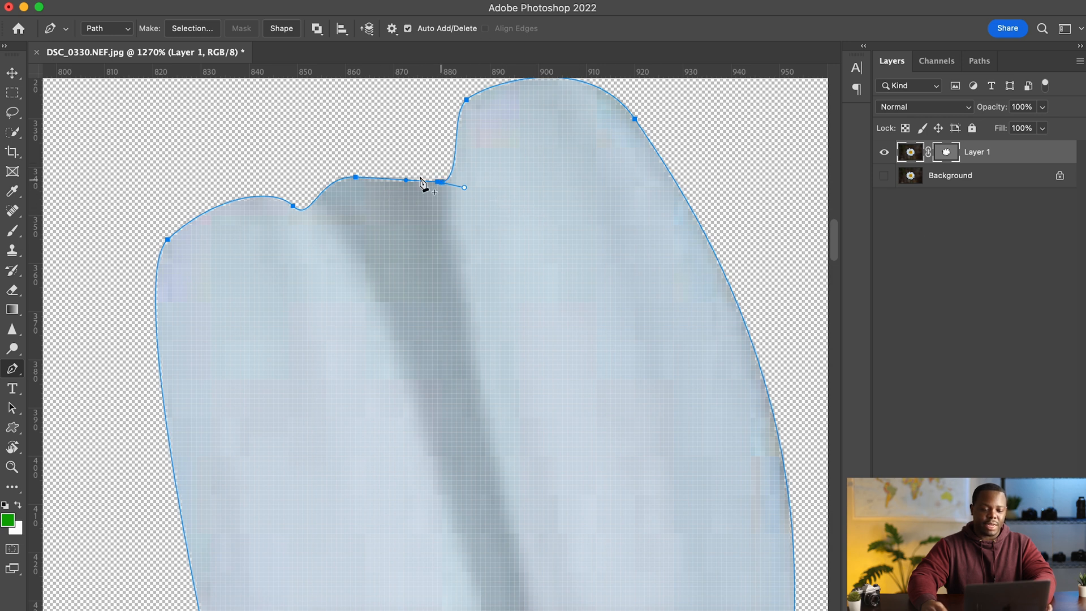
Adjust the curve handle on the anchor at the outer shoulder of the petal left of the notch
{"action": "left_click_drag", "start_coordinate": [168, 240], "coordinate": [175, 247]}
{"action": "key", "text": "super+z"}
{"action": "left_click_drag", "start_coordinate": [240, 289], "coordinate": [353, 235]}
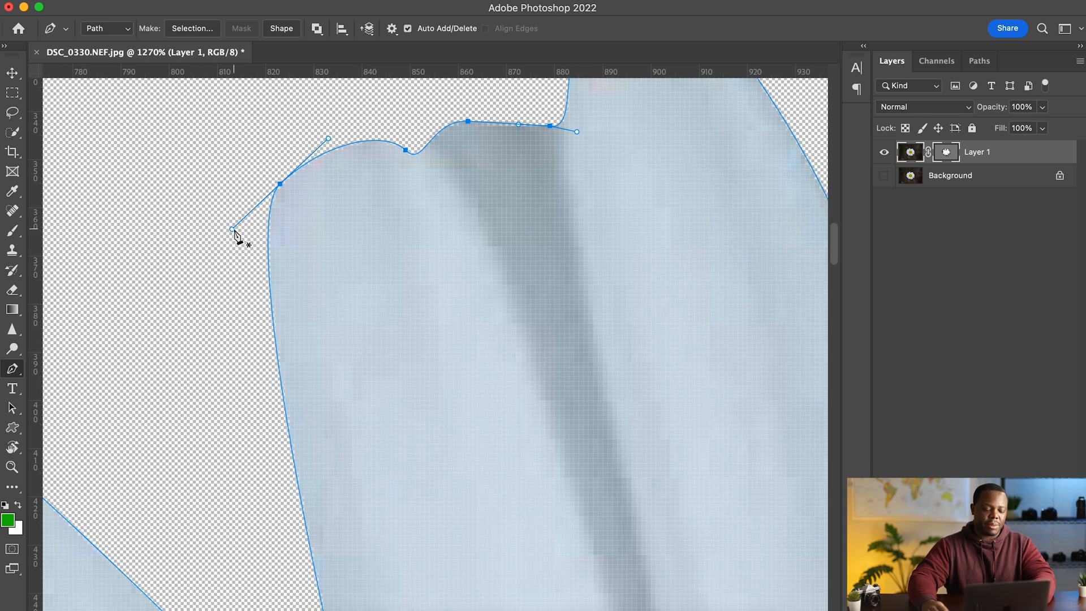
{"action": "left_click_drag", "start_coordinate": [232, 230], "coordinate": [230, 258]}
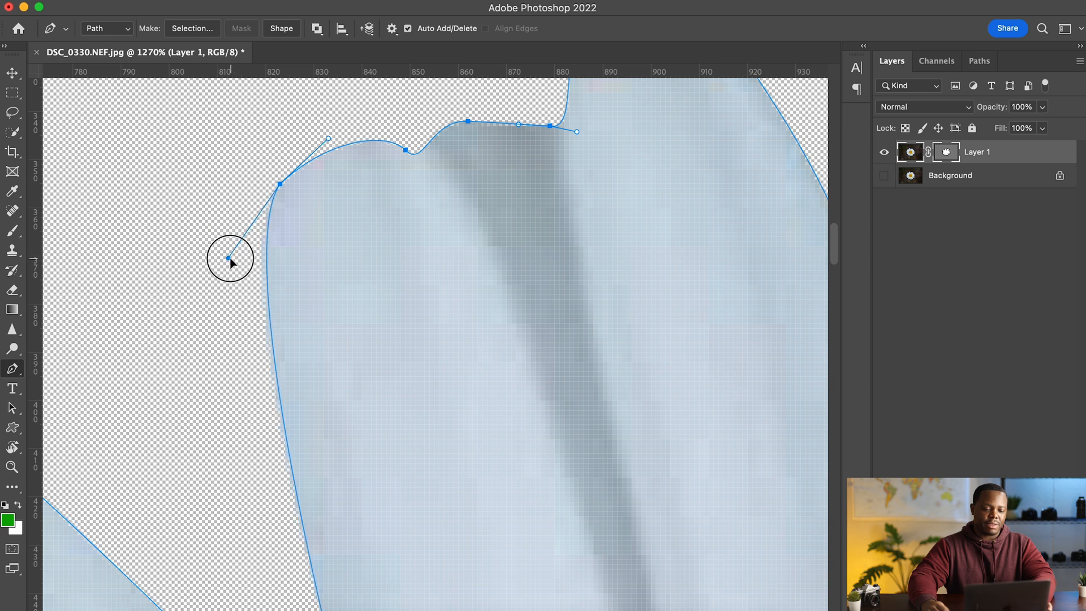
Inspect the vector mask's edge closely along the petals on the daisy's left side
{"action": "left_click_drag", "start_coordinate": [360, 377], "coordinate": [674, 203]}
{"action": "left_click_drag", "start_coordinate": [232, 374], "coordinate": [519, 184]}
{"action": "left_click_drag", "start_coordinate": [458, 241], "coordinate": [456, 274]}
{"action": "left_click_drag", "start_coordinate": [300, 467], "coordinate": [425, 303]}
{"action": "left_click_drag", "start_coordinate": [430, 433], "coordinate": [424, 221]}
{"action": "left_click_drag", "start_coordinate": [402, 364], "coordinate": [444, 194]}
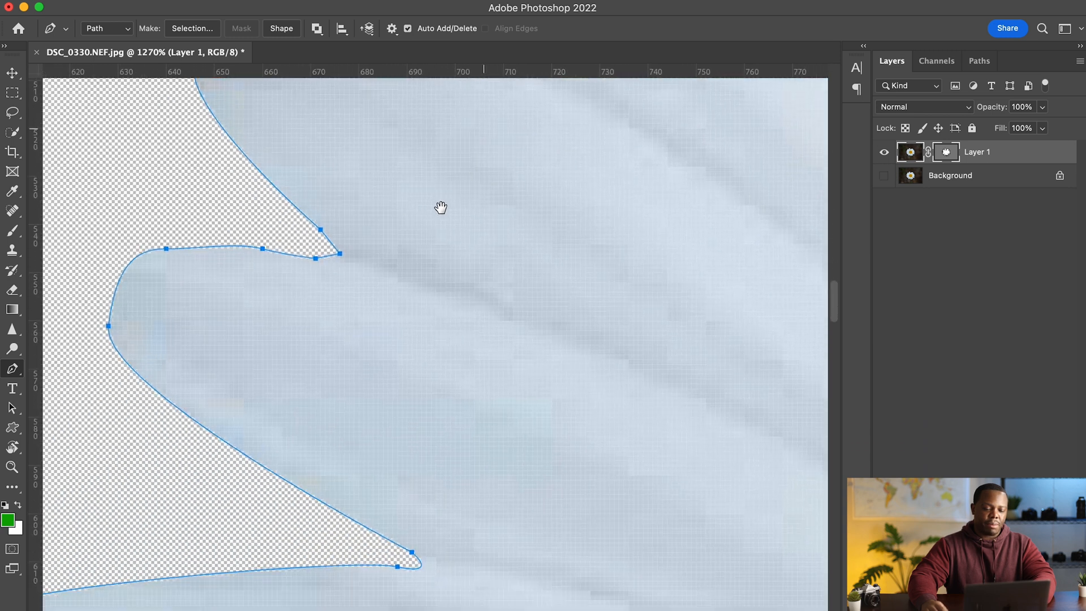
{"action": "left_click_drag", "start_coordinate": [411, 267], "coordinate": [439, 218]}
{"action": "left_click_drag", "start_coordinate": [433, 332], "coordinate": [414, 357]}
{"action": "left_click_drag", "start_coordinate": [480, 364], "coordinate": [400, 333]}
{"action": "scroll", "coordinate": [422, 314], "scroll_direction": "down", "scroll_amount": 10}
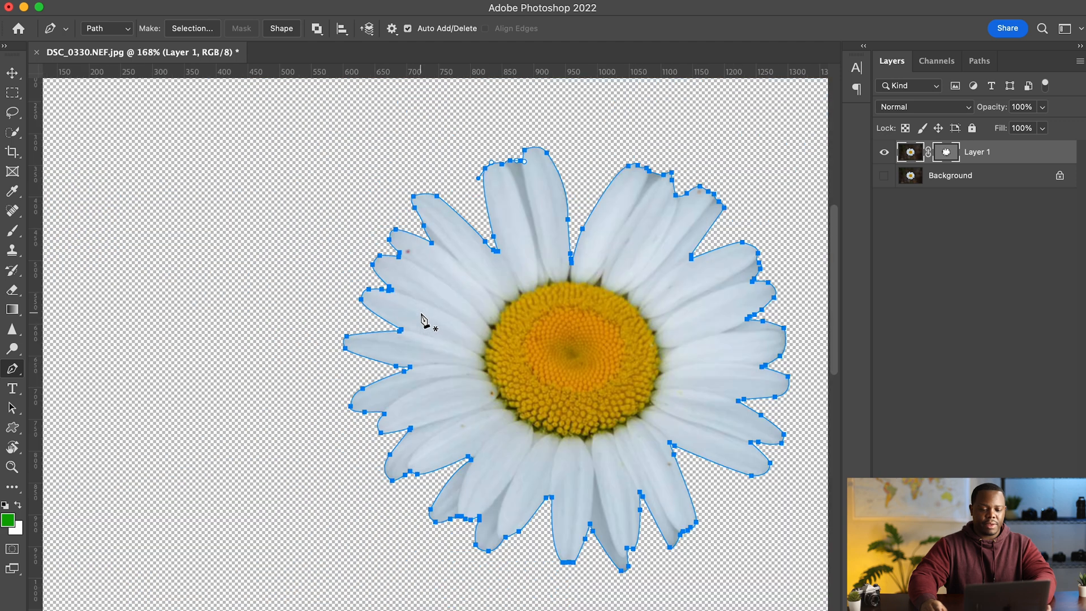
Export the masked daisy as a quick PNG to the Desktop under the file name DSC_0330-pentool.png
{"action": "left_click_drag", "start_coordinate": [727, 278], "coordinate": [579, 304]}
{"action": "left_click", "coordinate": [122, 3]}
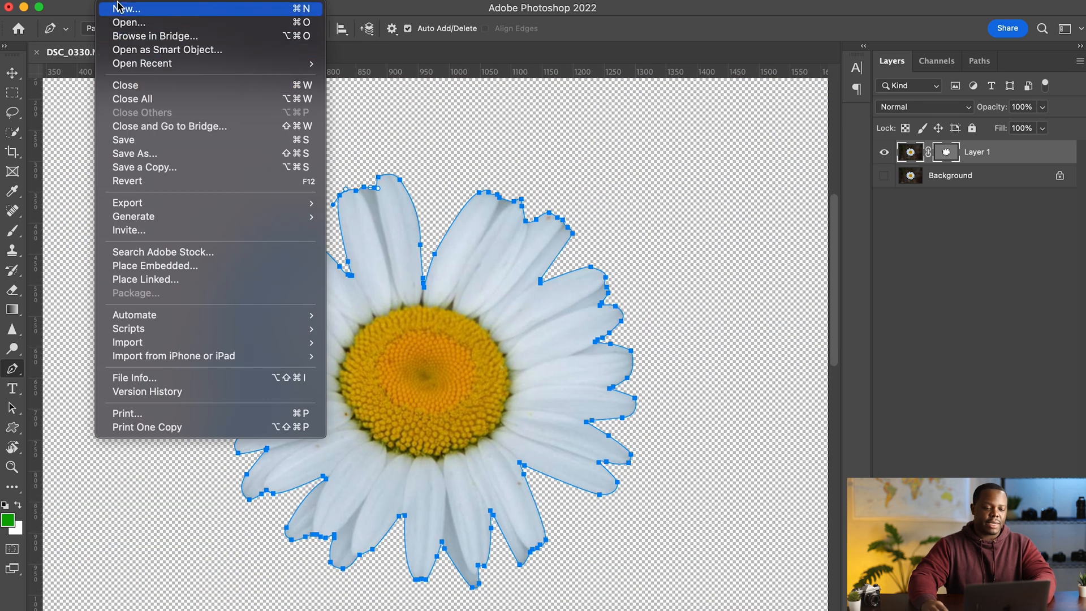
{"action": "mouse_move", "coordinate": [45, 3]}
{"action": "mouse_move", "coordinate": [123, 3]}
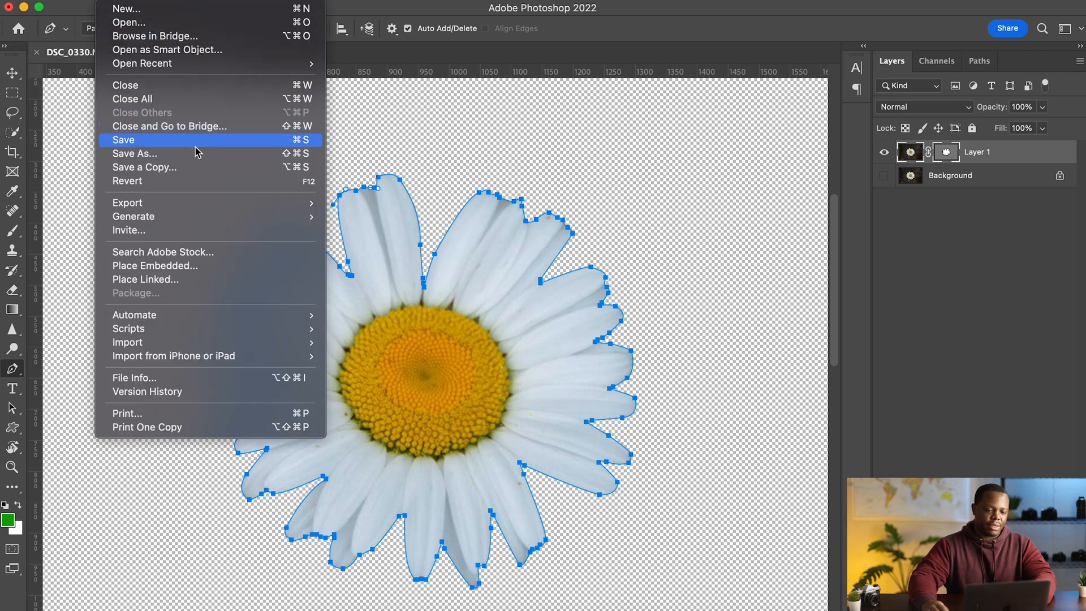
{"action": "mouse_move", "coordinate": [238, 205]}
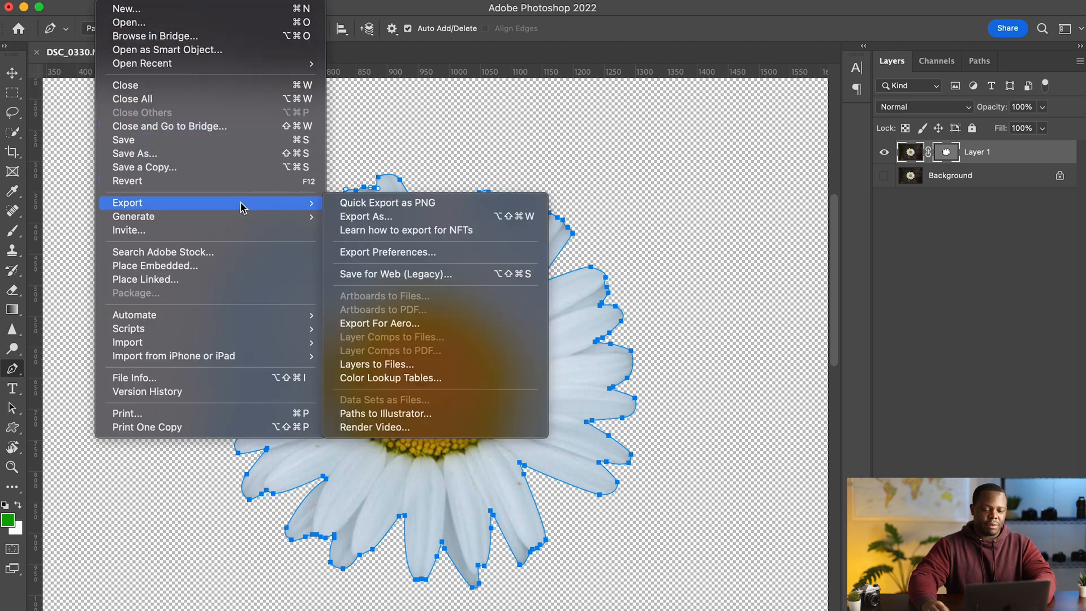
{"action": "left_click", "coordinate": [374, 211]}
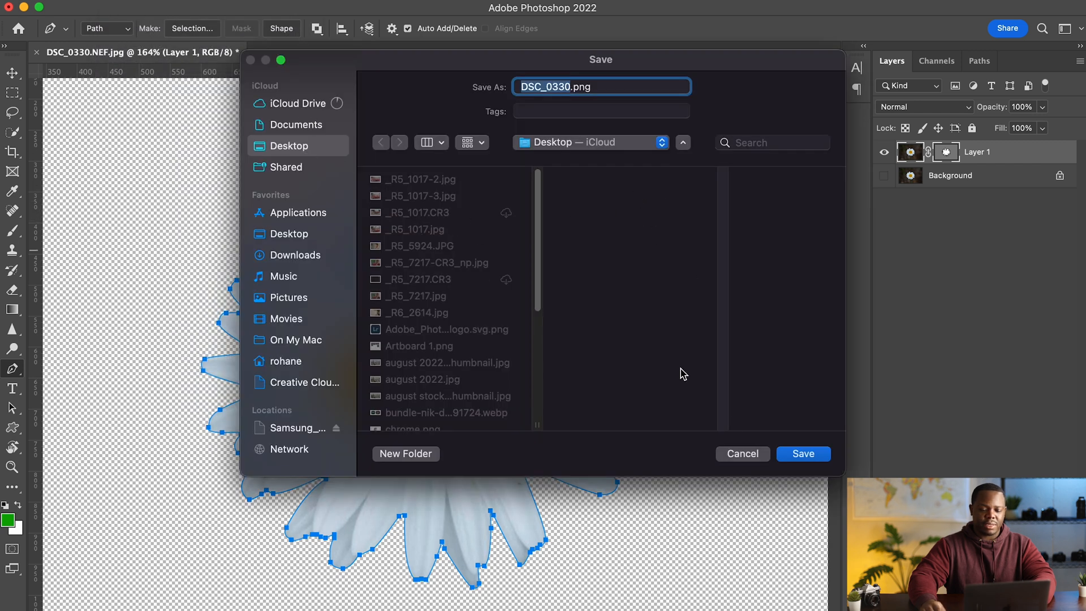
{"action": "left_click", "coordinate": [802, 457]}
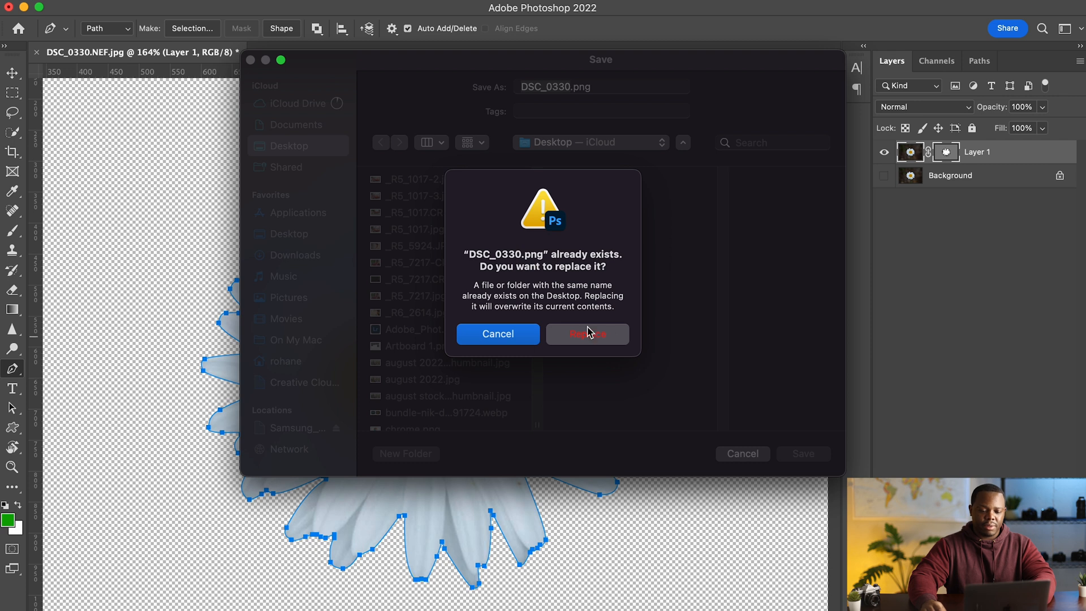
{"action": "left_click", "coordinate": [534, 336]}
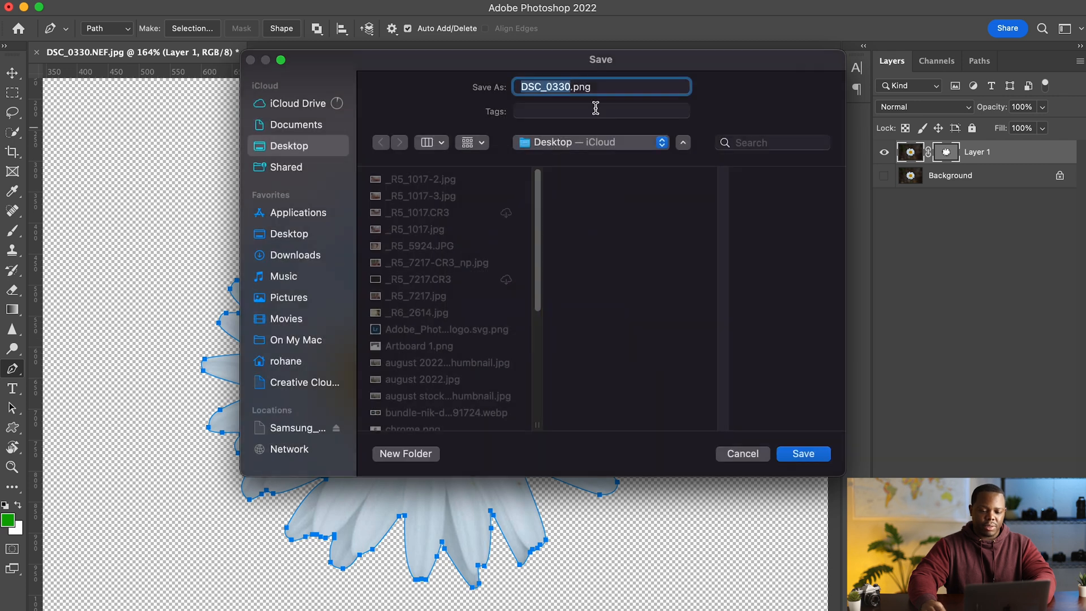
{"action": "left_click", "coordinate": [572, 89]}
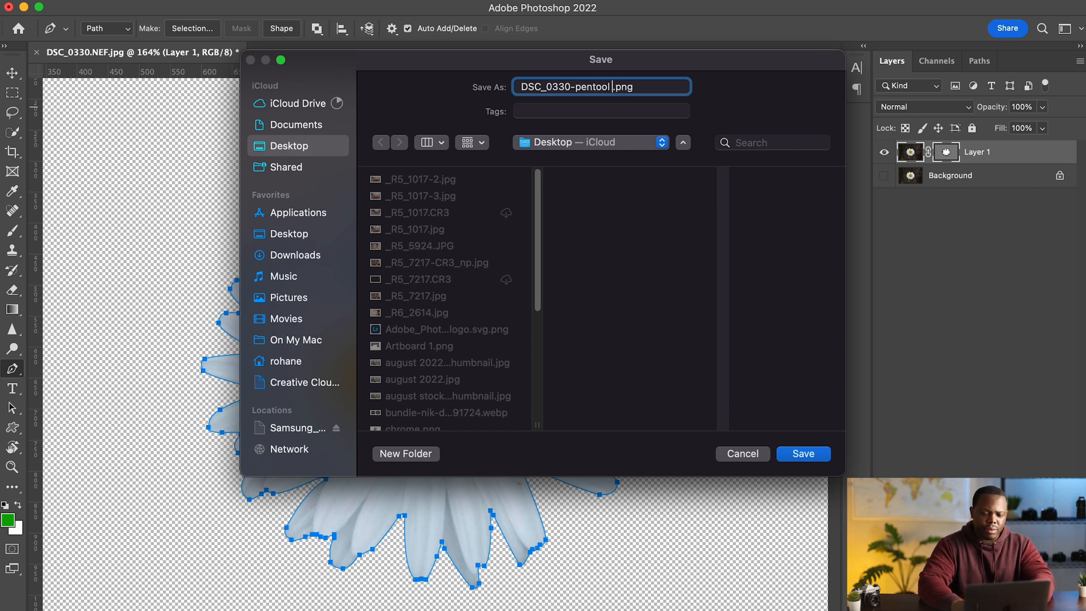
{"action": "left_click", "coordinate": [813, 455]}
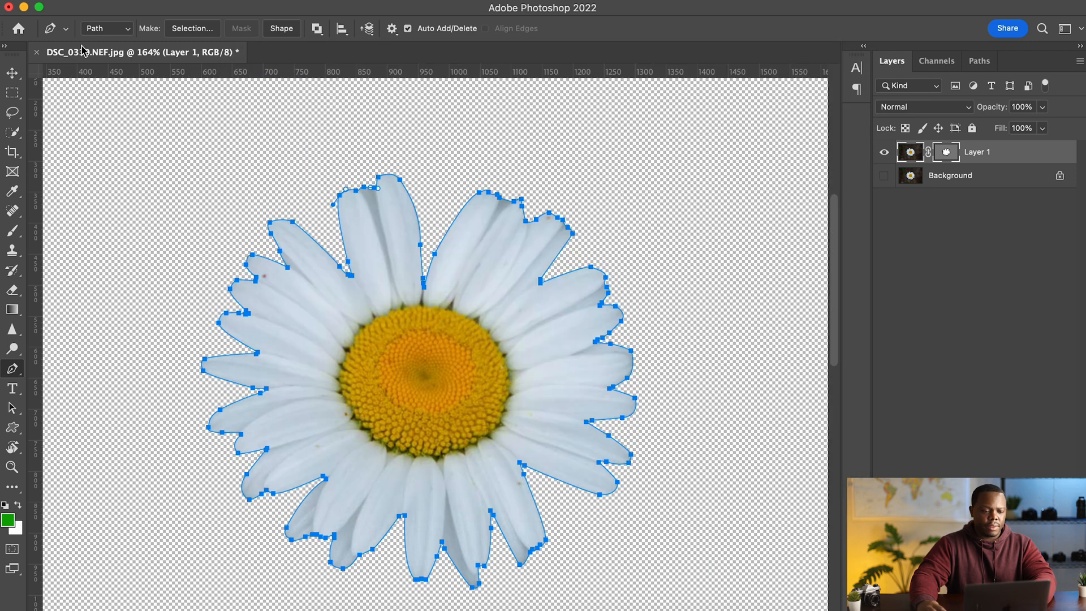
Switch to the desktop, open DSC_0330-pentool.png and DSC_0330.png to compare the two cutouts, close both, and return to Photoshop
{"action": "left_click", "coordinate": [24, 8]}
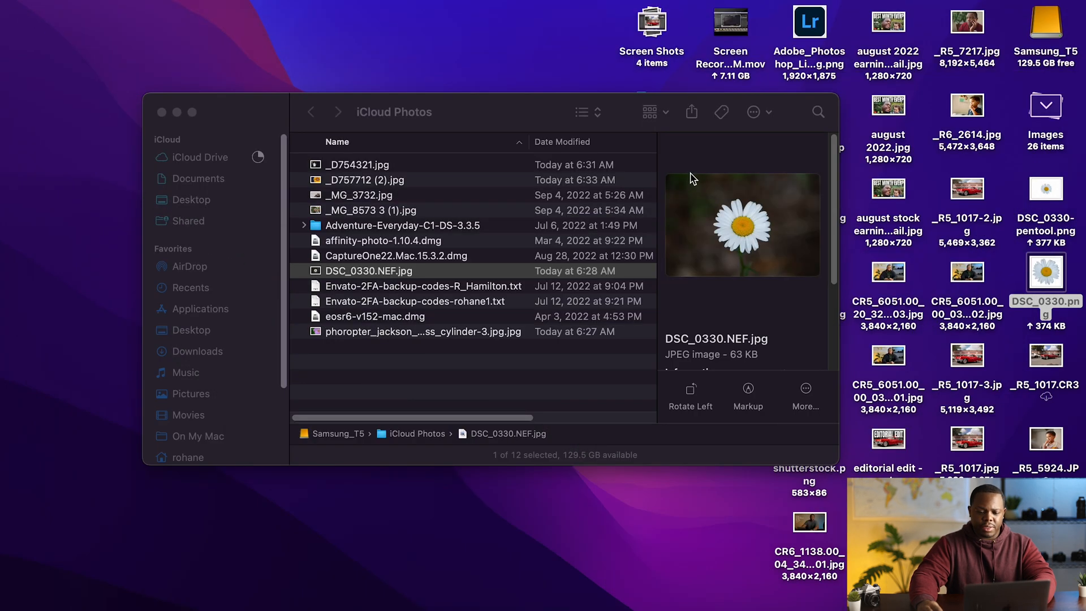
{"action": "left_click", "coordinate": [177, 112]}
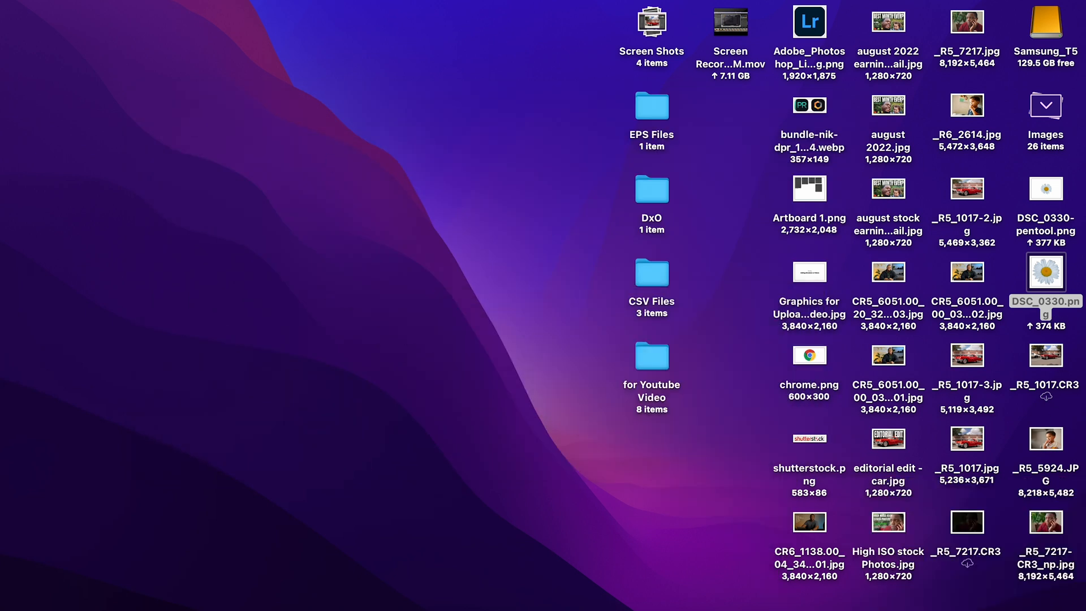
{"action": "double_click", "coordinate": [1058, 195]}
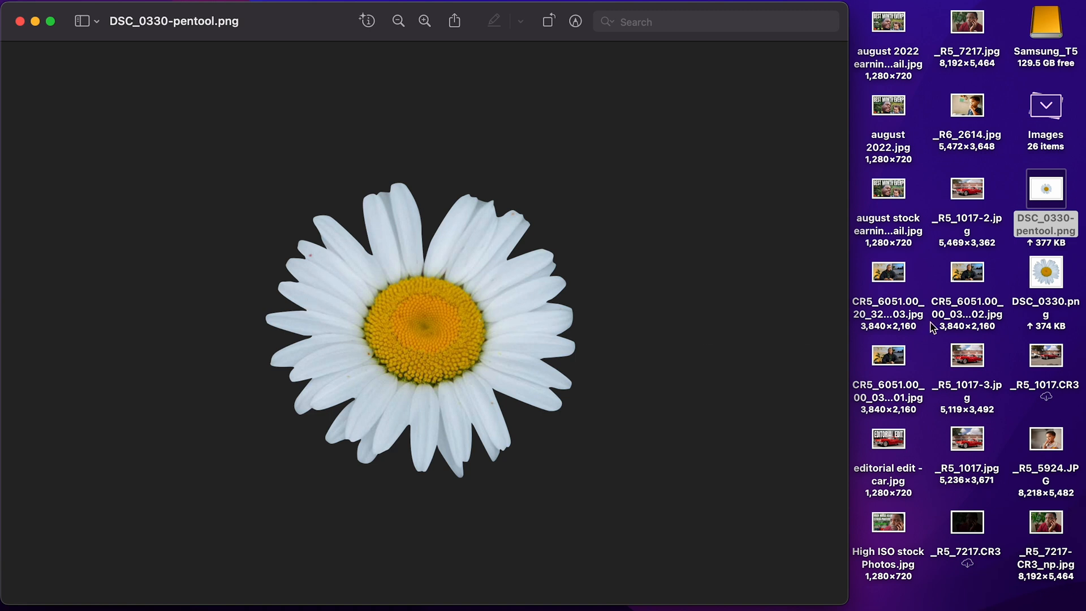
{"action": "double_click", "coordinate": [1062, 289]}
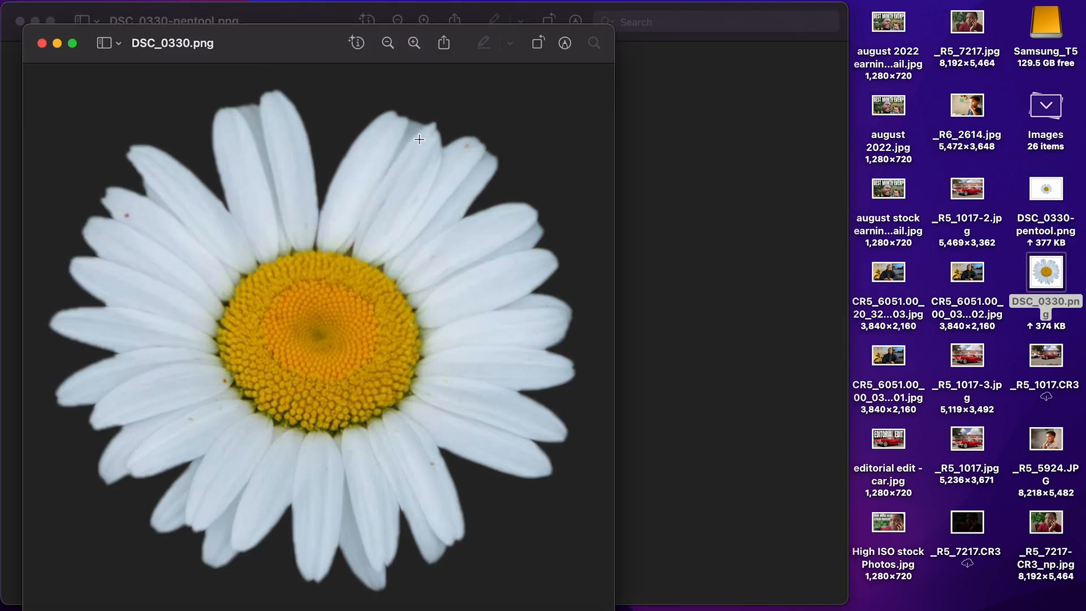
{"action": "left_click_drag", "start_coordinate": [300, 51], "coordinate": [836, 75]}
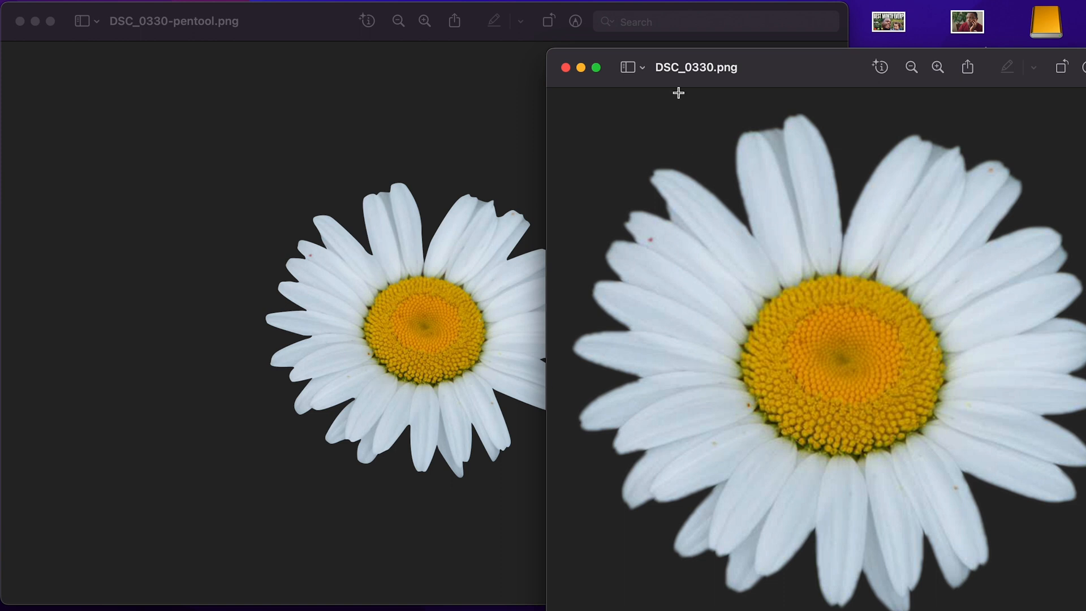
{"action": "left_click", "coordinate": [565, 67]}
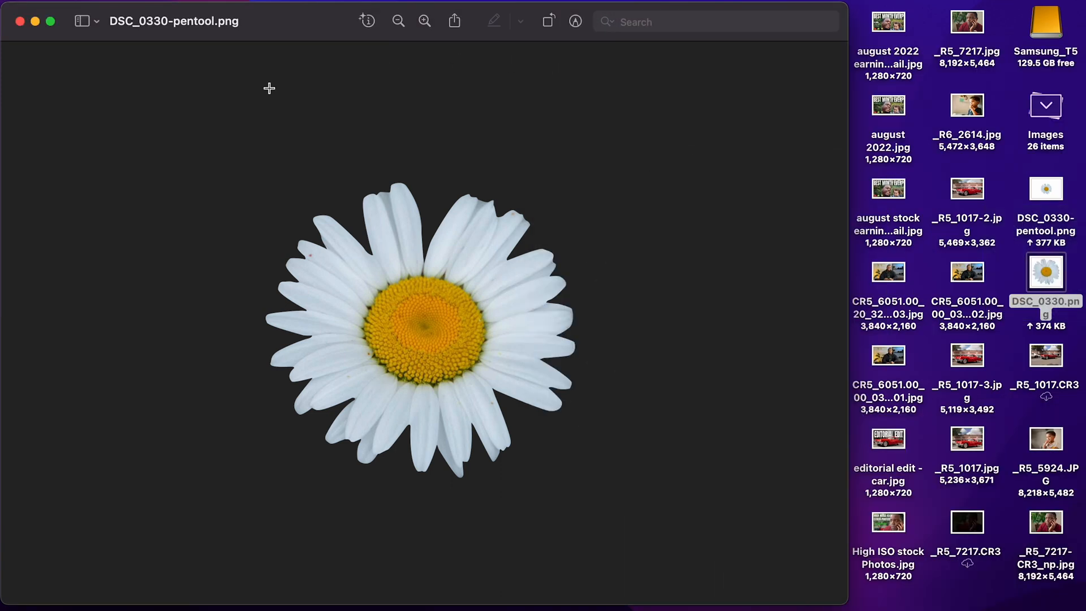
{"action": "left_click", "coordinate": [19, 21]}
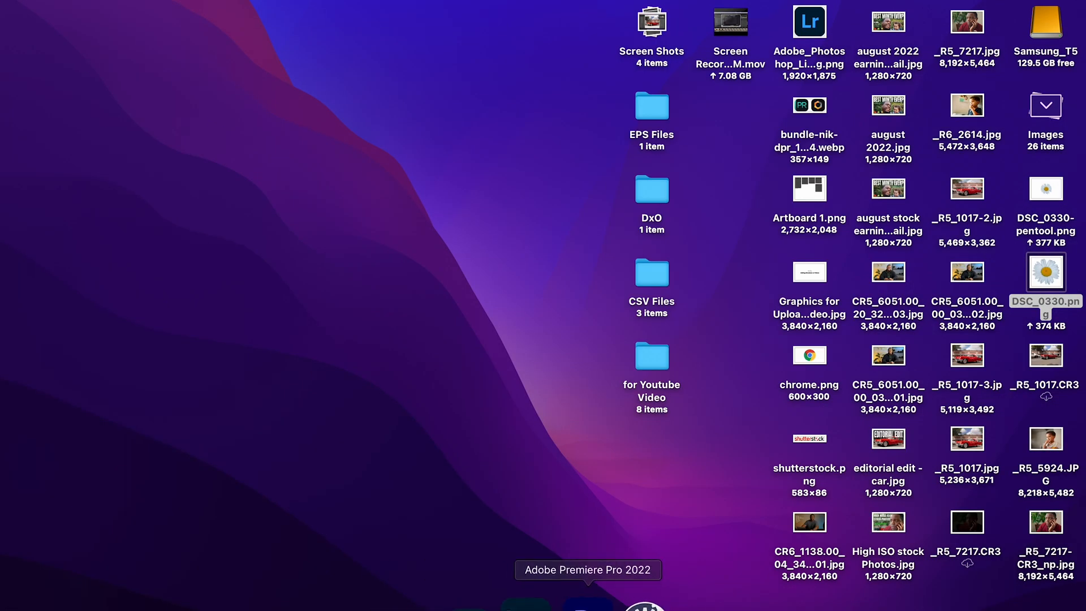
{"action": "left_click", "coordinate": [521, 603]}
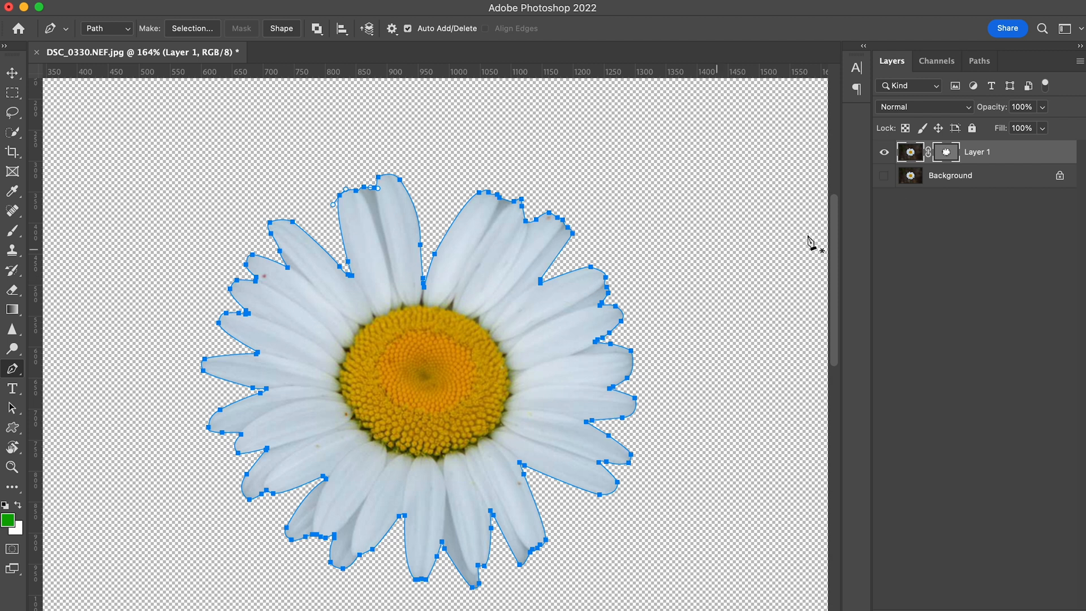
{"action": "left_click", "coordinate": [977, 175]}
{"action": "left_click", "coordinate": [959, 156]}
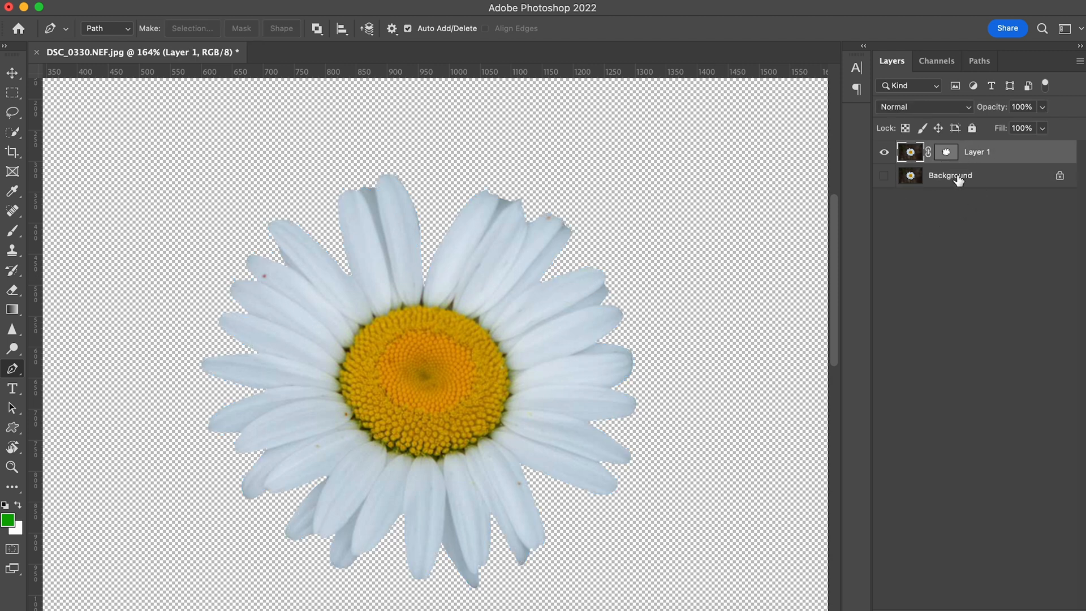
{"action": "left_click", "coordinate": [960, 178]}
{"action": "left_click", "coordinate": [982, 163]}
{"action": "left_click", "coordinate": [952, 177]}
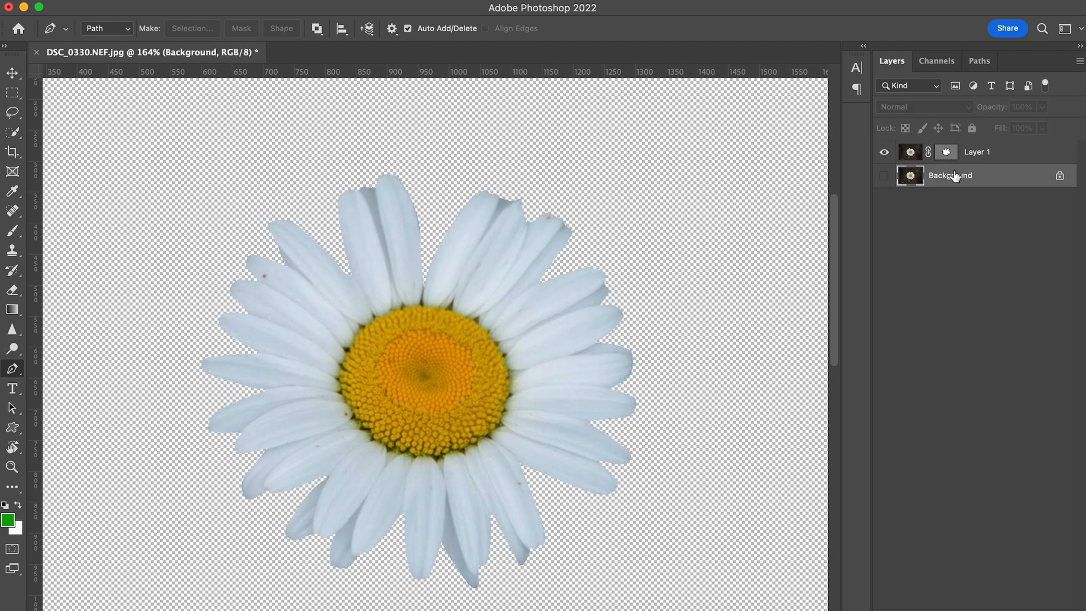
{"action": "key", "text": "super+j"}
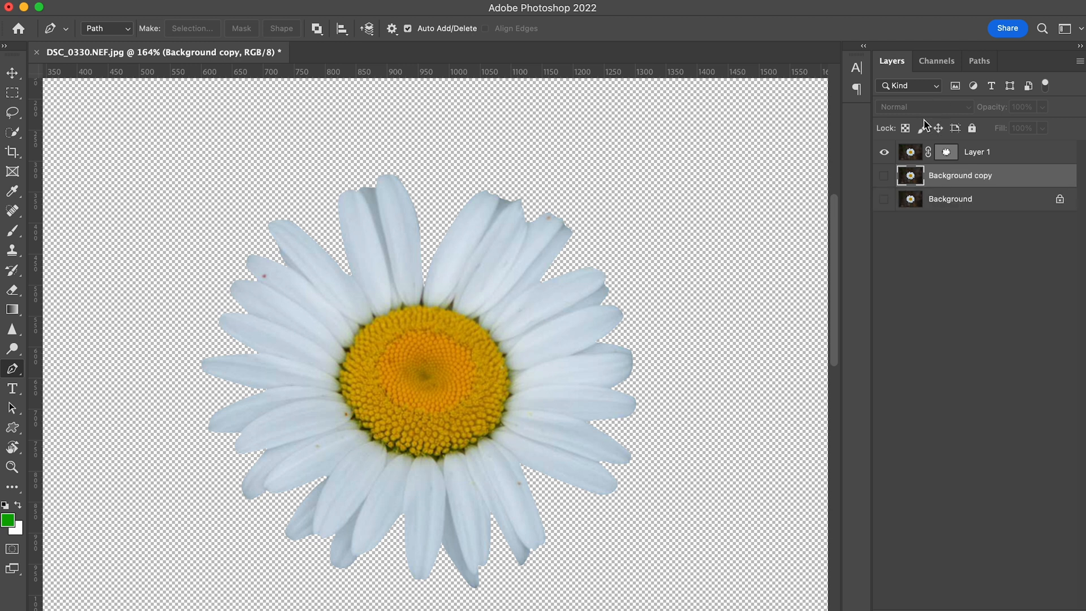
{"action": "left_click", "coordinate": [894, 160]}
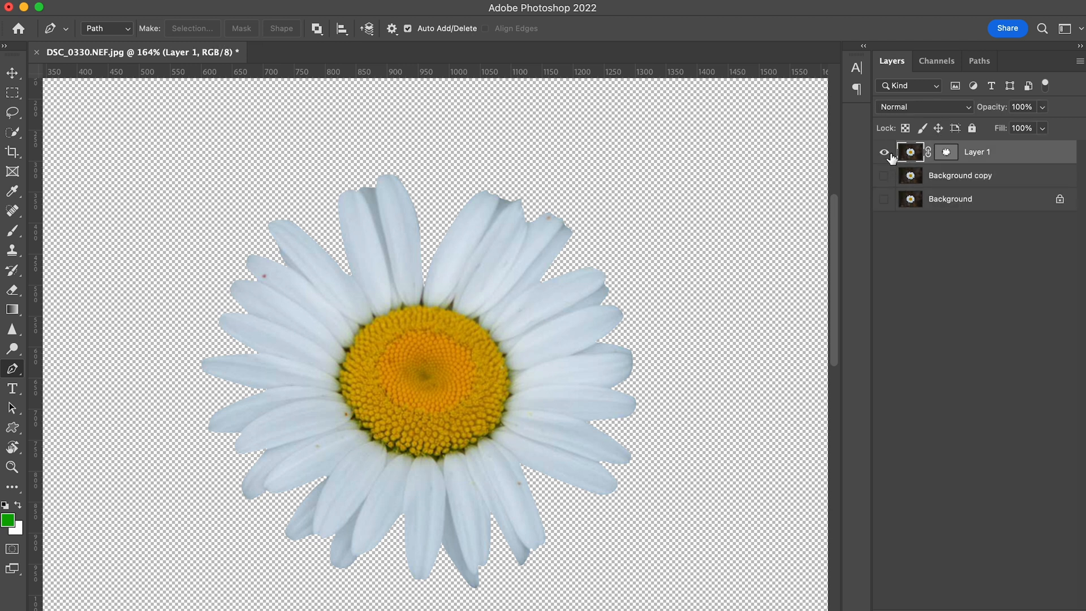
{"action": "left_click", "coordinate": [886, 176]}
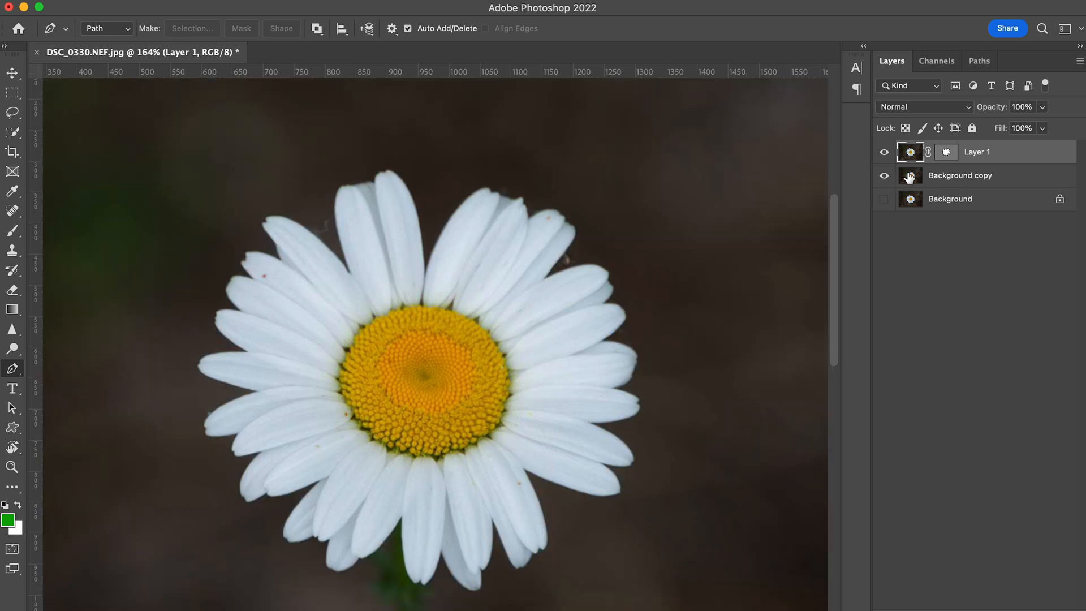
{"action": "left_click", "coordinate": [911, 177]}
{"action": "left_click", "coordinate": [918, 155]}
{"action": "key", "text": "super+z"}
{"action": "key", "text": "super+z"}
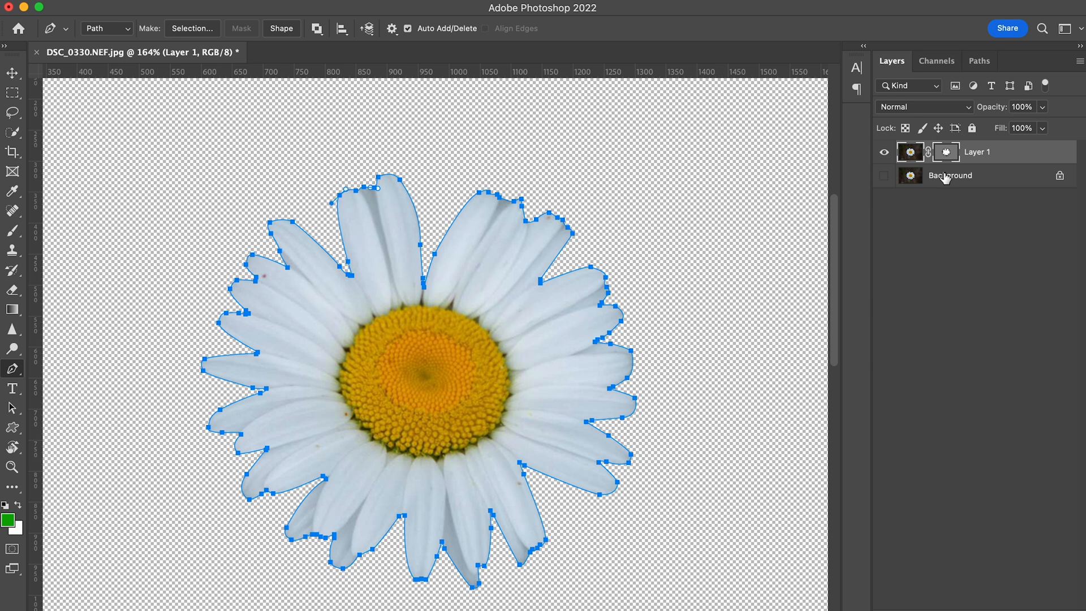
Undo the edits back to the point before Layer 1's vector mask was created
{"action": "key", "text": "super+z"}
{"action": "key", "text": "super+z"}
{"action": "key", "text": "super+z"}
{"action": "key", "text": "super+z"}
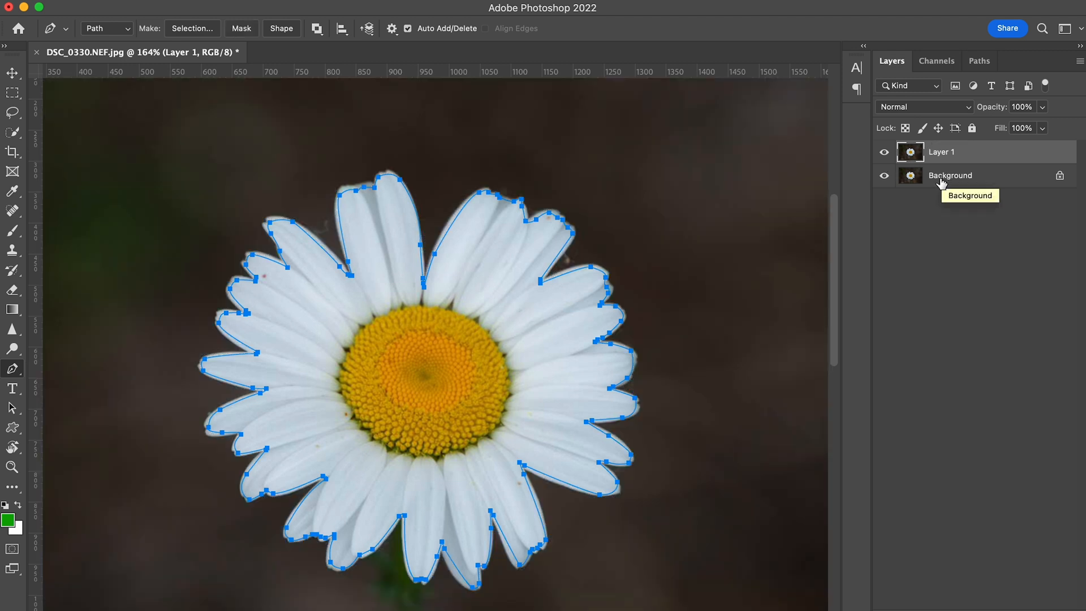
Convert the daisy path into a new anti-aliased selection with a 1-pixel feather and apply it as a layer mask on Layer 1
{"action": "right_click", "coordinate": [545, 286]}
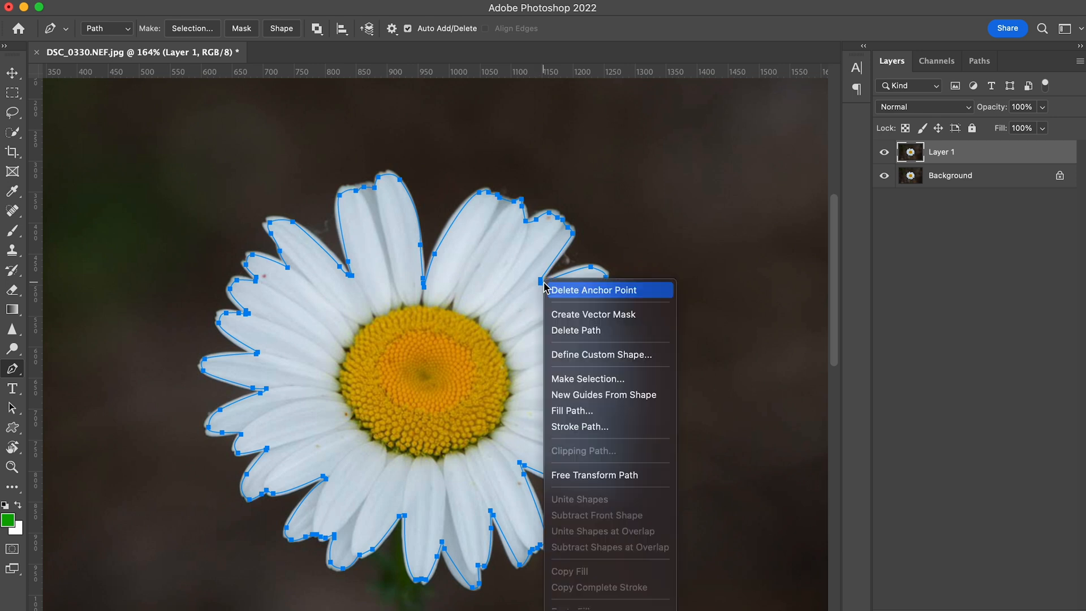
{"action": "left_click", "coordinate": [589, 379]}
{"action": "left_click", "coordinate": [524, 256]}
{"action": "left_click_drag", "start_coordinate": [524, 255], "coordinate": [548, 258]}
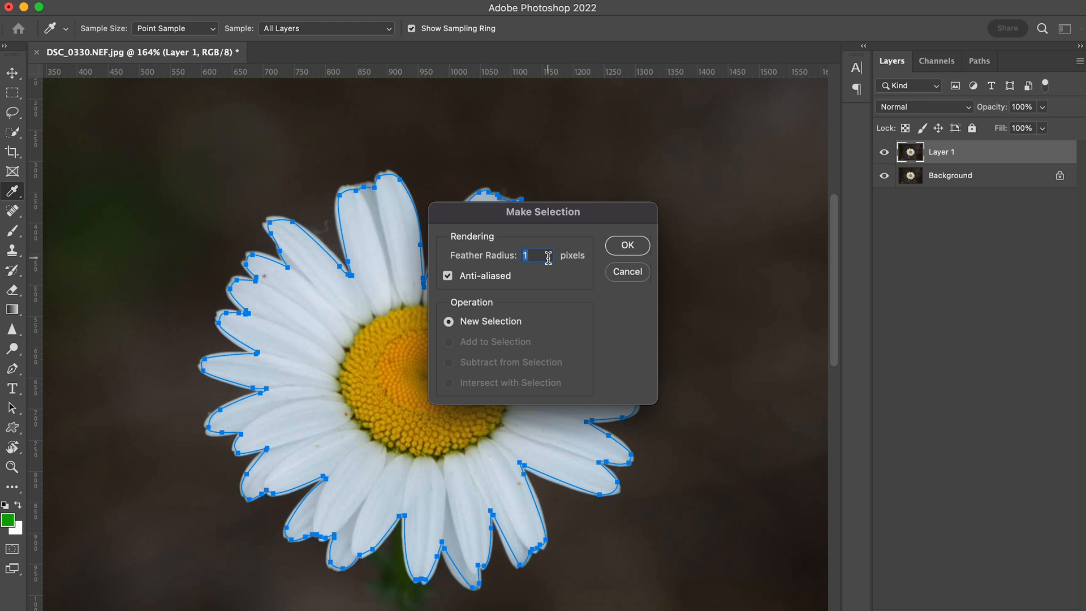
{"action": "left_click", "coordinate": [634, 248]}
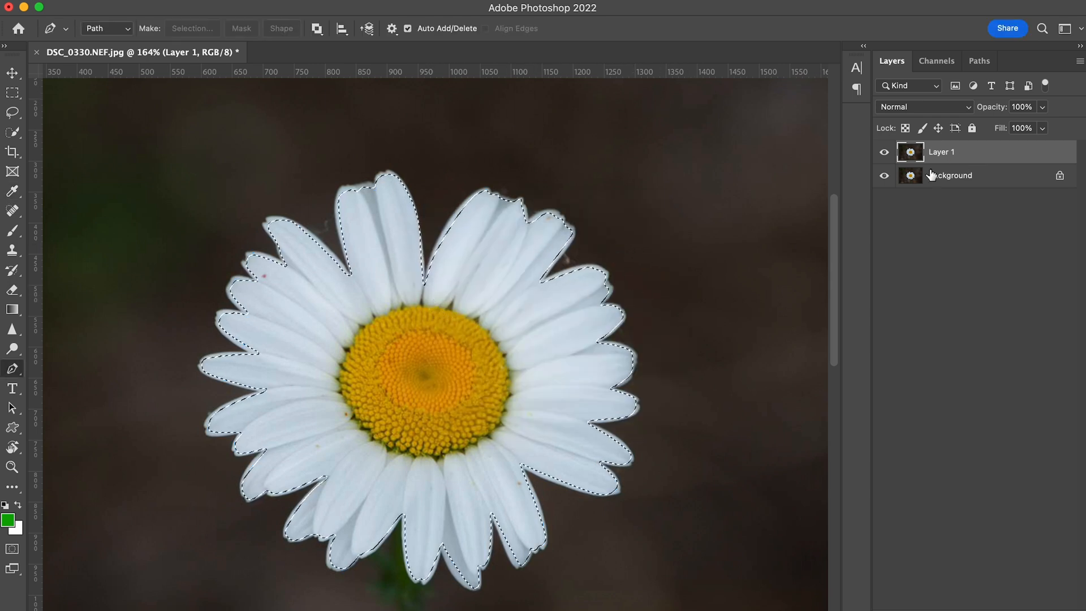
{"action": "left_click", "coordinate": [987, 609]}
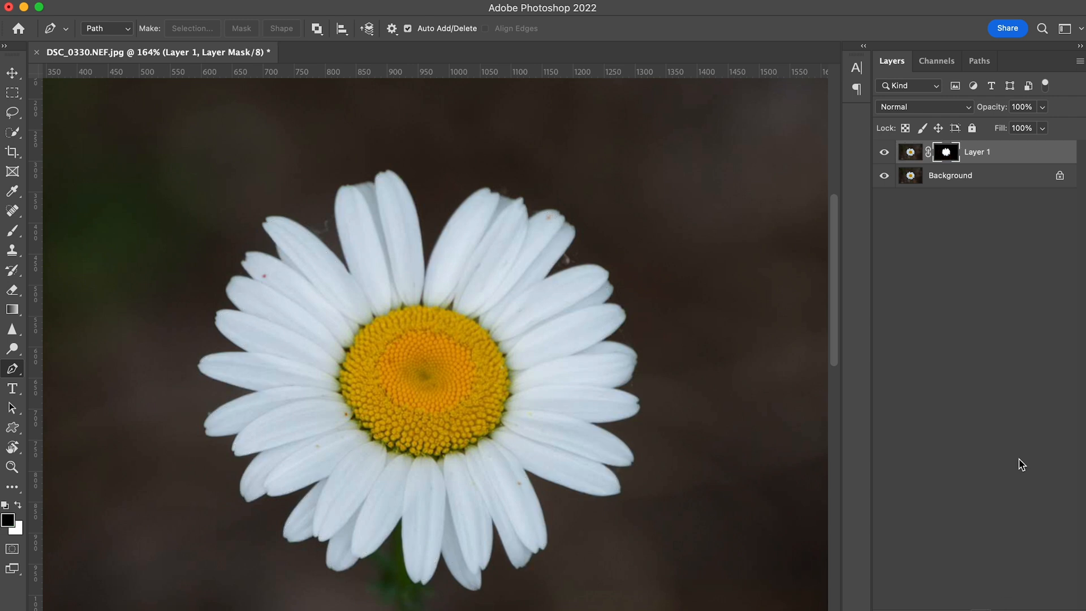
Hide the Background layer and create a Solid Color fill layer directly above it
{"action": "left_click", "coordinate": [884, 176]}
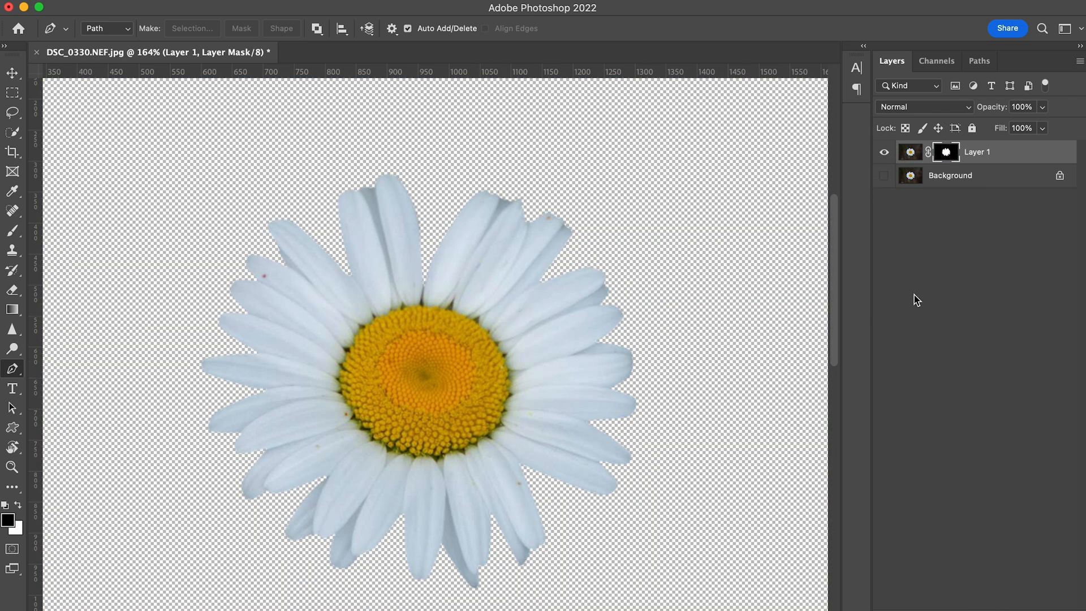
{"action": "left_click", "coordinate": [983, 178]}
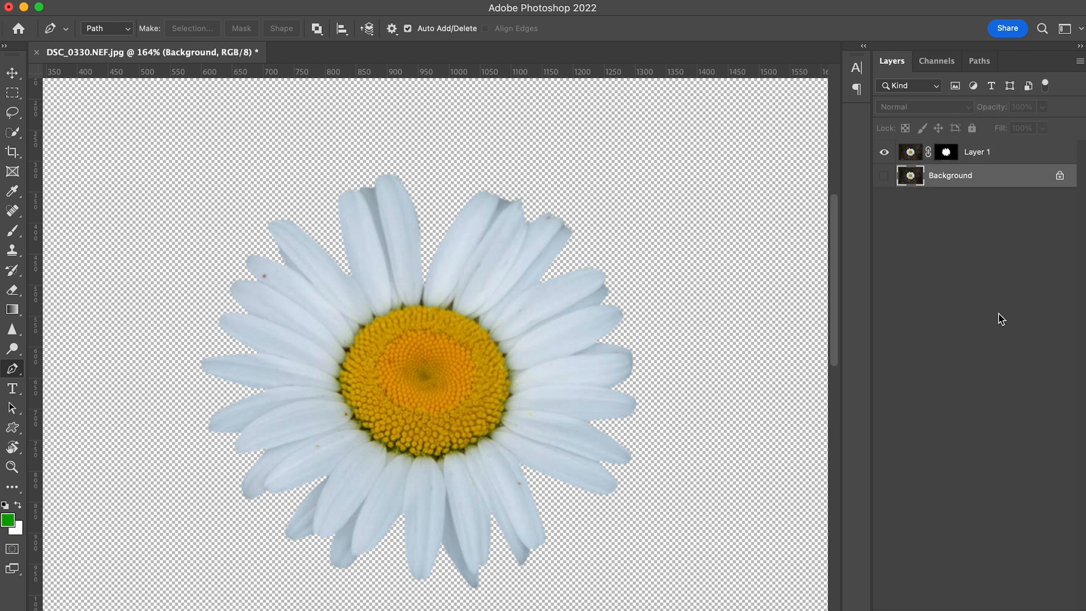
{"action": "left_click", "coordinate": [1003, 609]}
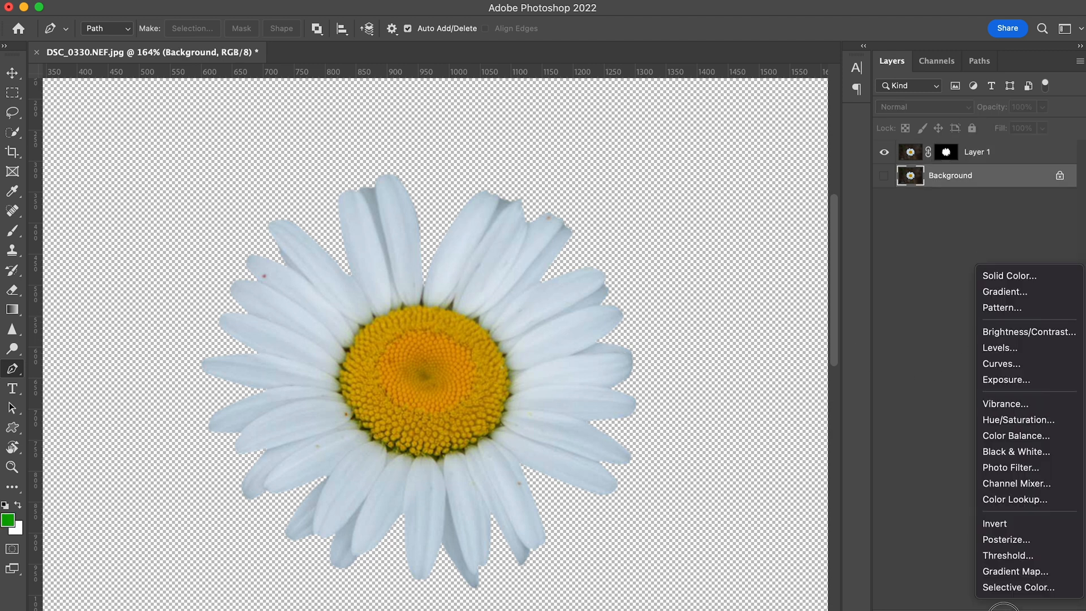
{"action": "left_click", "coordinate": [1023, 278]}
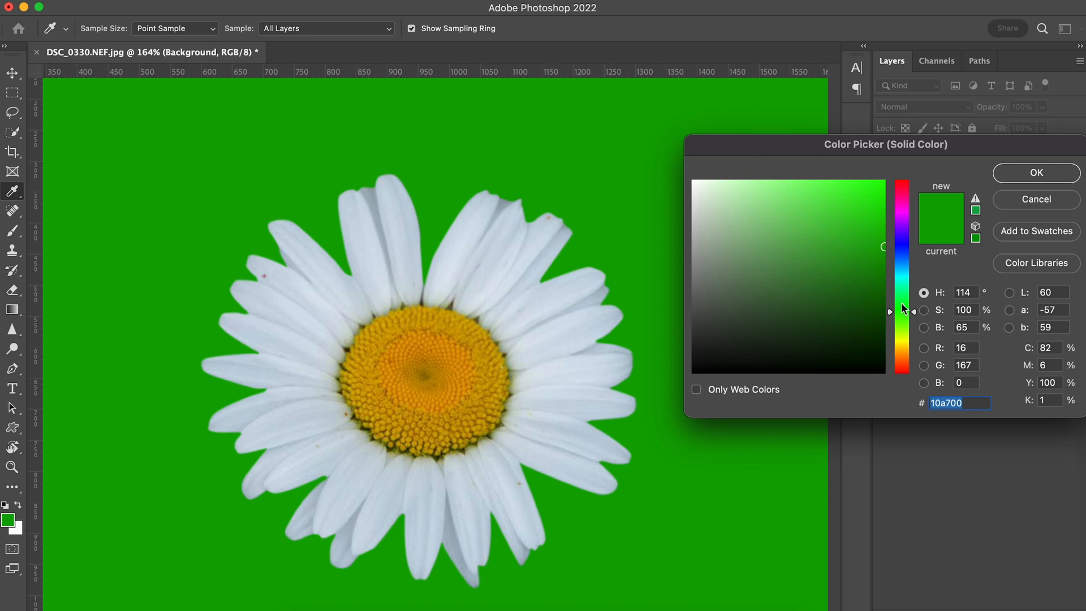
Try light green #84cf7c as the fill color and check the daisy's edges against it
{"action": "left_click_drag", "start_coordinate": [885, 248], "coordinate": [766, 218]}
{"action": "scroll", "coordinate": [359, 235], "scroll_direction": "down", "scroll_amount": 5}
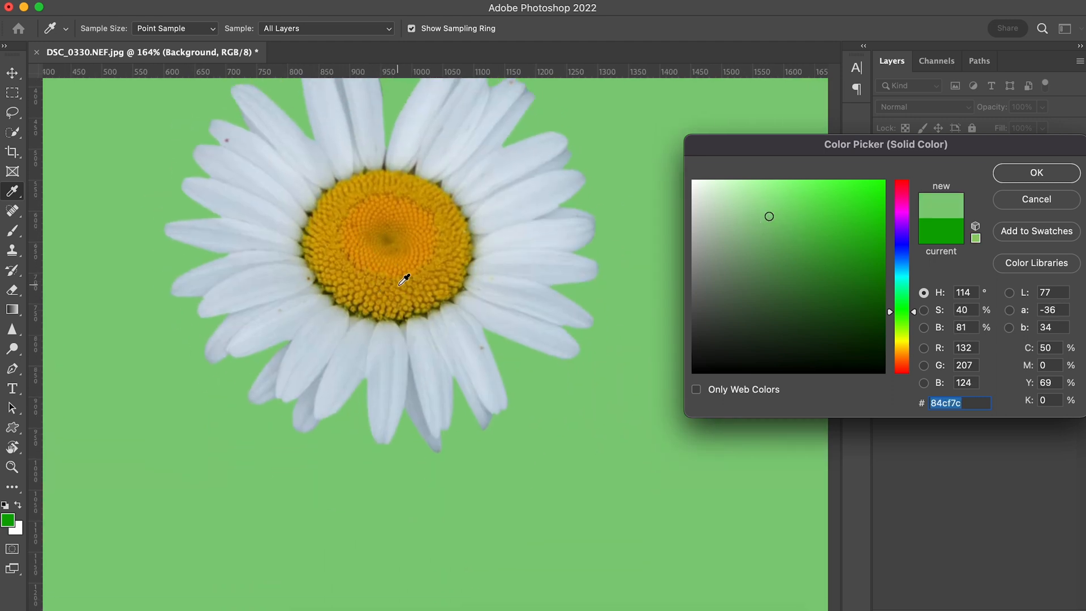
{"action": "scroll", "coordinate": [408, 278], "scroll_direction": "down", "scroll_amount": 3}
{"action": "scroll", "coordinate": [408, 276], "scroll_direction": "down", "scroll_amount": 1}
{"action": "scroll", "coordinate": [396, 261], "scroll_direction": "up", "scroll_amount": 3}
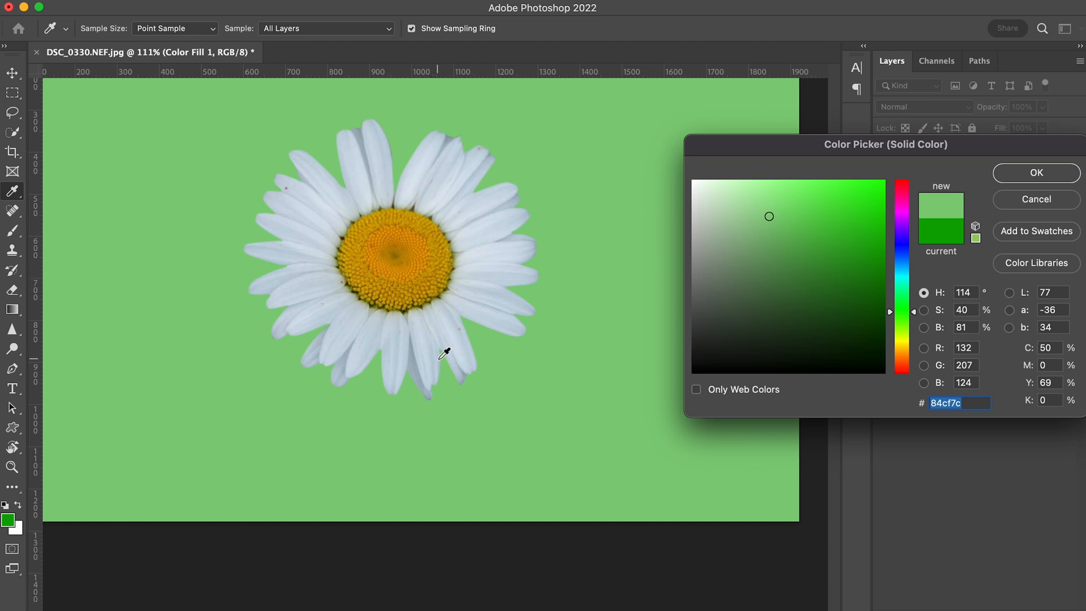
{"action": "key", "text": "alt"}
{"action": "scroll", "coordinate": [345, 245], "scroll_direction": "up", "scroll_amount": 3}
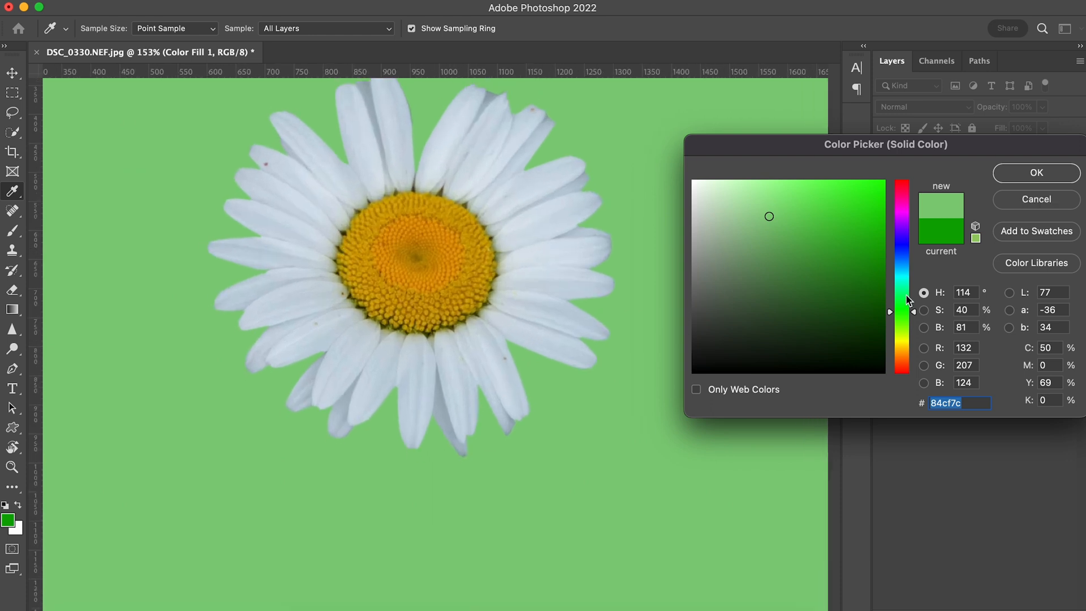
Set the fill layer's color to orange #d99d18 and confirm it
{"action": "left_click", "coordinate": [904, 341]}
{"action": "left_click_drag", "start_coordinate": [905, 342], "coordinate": [904, 361]}
{"action": "left_click", "coordinate": [902, 347]}
{"action": "left_click_drag", "start_coordinate": [858, 294], "coordinate": [859, 201]}
{"action": "left_click_drag", "start_coordinate": [460, 264], "coordinate": [459, 241]}
{"action": "scroll", "coordinate": [464, 234], "scroll_direction": "down", "scroll_amount": 6}
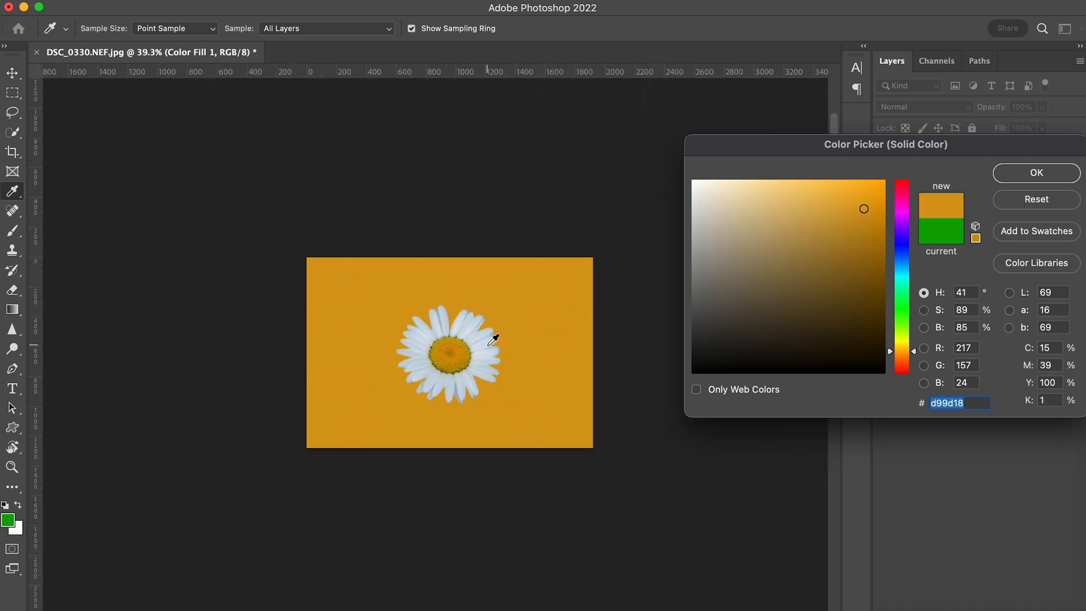
{"action": "scroll", "coordinate": [453, 348], "scroll_direction": "up", "scroll_amount": 1}
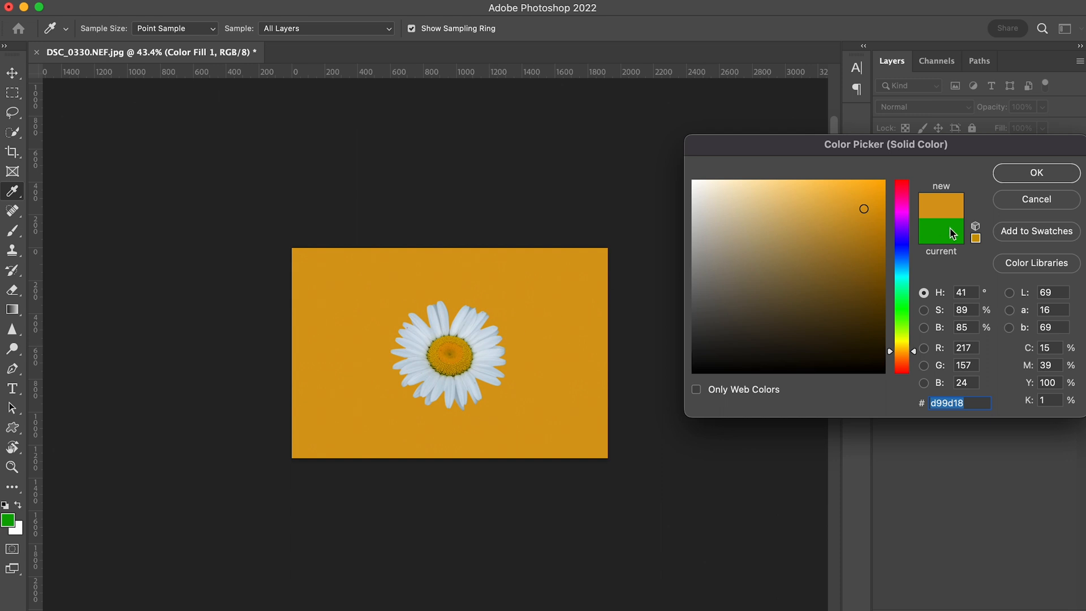
{"action": "left_click", "coordinate": [1037, 173]}
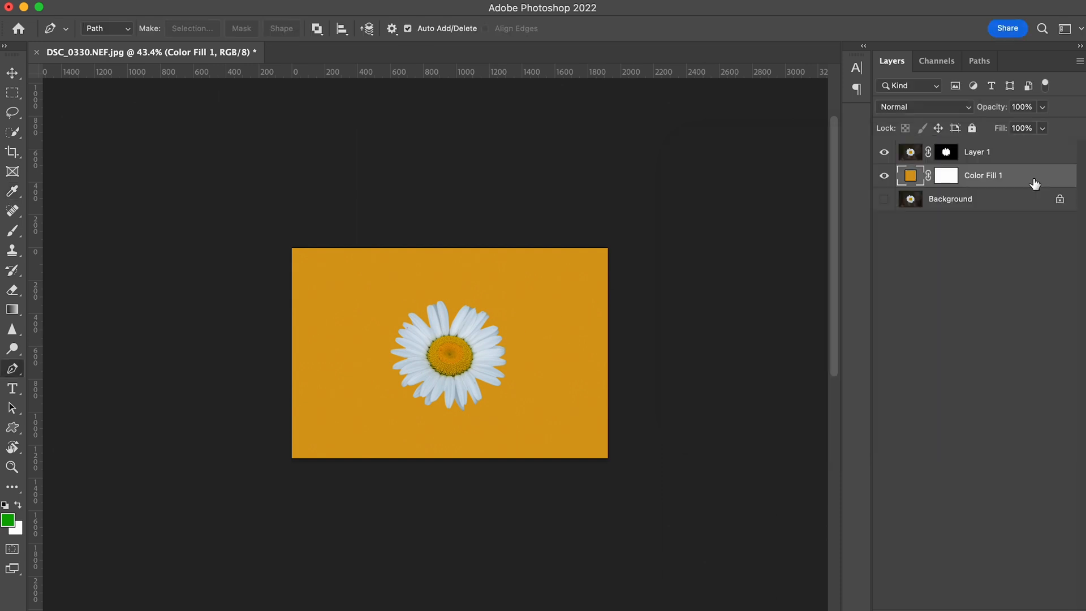
Duplicate the masked daisy twelve times with the Move tool, spreading overlapping flowers across the orange canvas
{"action": "left_click", "coordinate": [11, 73]}
{"action": "left_click_drag", "start_coordinate": [463, 353], "coordinate": [335, 246]}
{"action": "left_click_drag", "start_coordinate": [394, 399], "coordinate": [498, 288]}
{"action": "left_click_drag", "start_coordinate": [394, 344], "coordinate": [526, 460]}
{"action": "left_click_drag", "start_coordinate": [481, 436], "coordinate": [410, 439]}
{"action": "left_click_drag", "start_coordinate": [430, 434], "coordinate": [642, 439]}
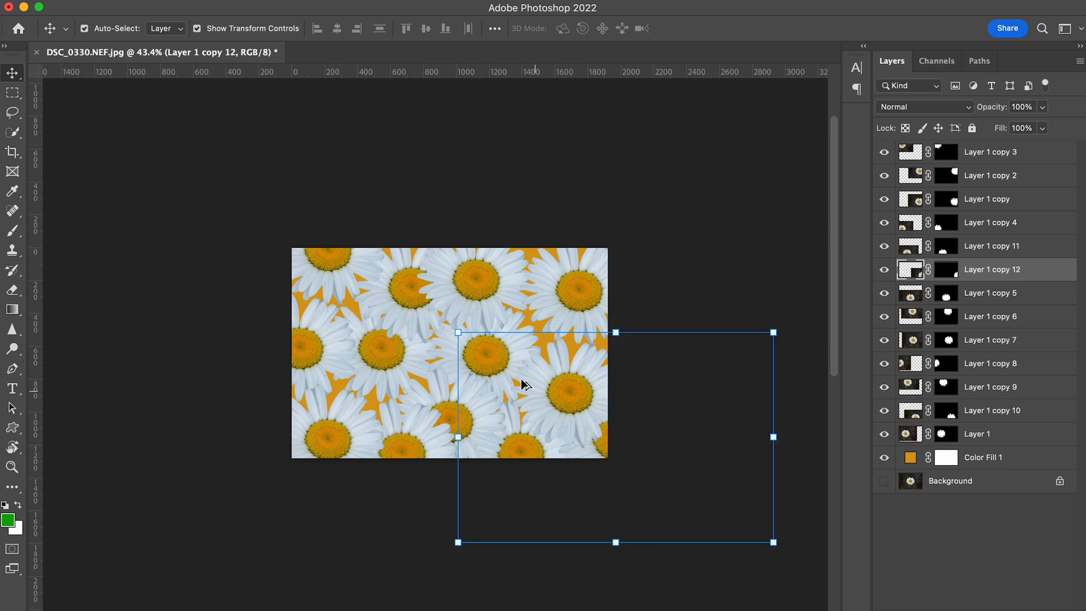
Add another daisy copy at the canvas's top edge to fill the gap between the two rightmost flowers, and deselect it
{"action": "scroll", "coordinate": [494, 358], "scroll_direction": "up", "scroll_amount": 5}
{"action": "left_click_drag", "start_coordinate": [485, 272], "coordinate": [618, 246]}
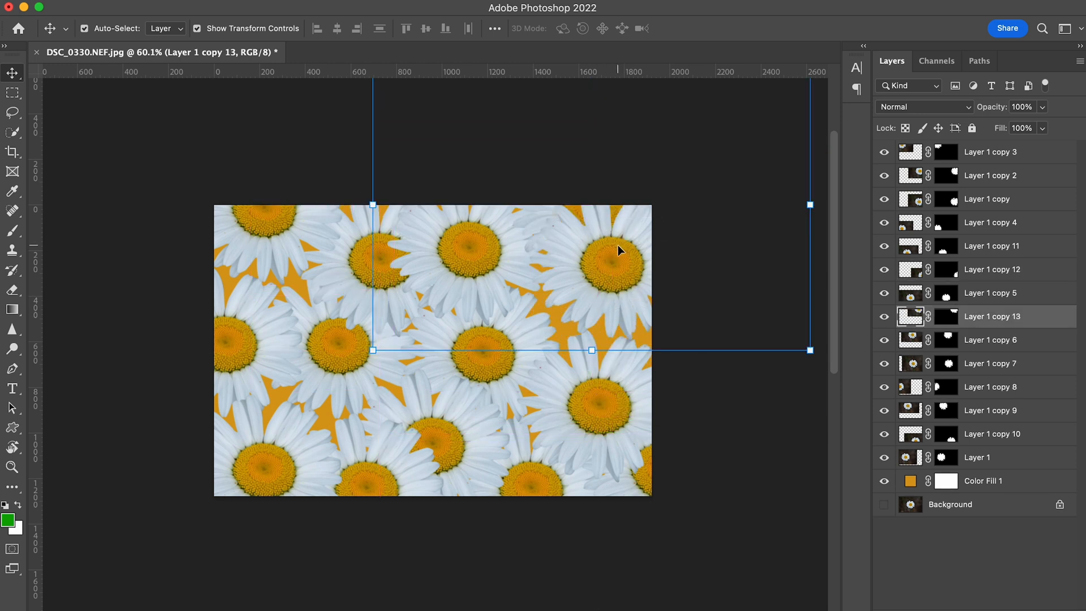
{"action": "left_click", "coordinate": [718, 458]}
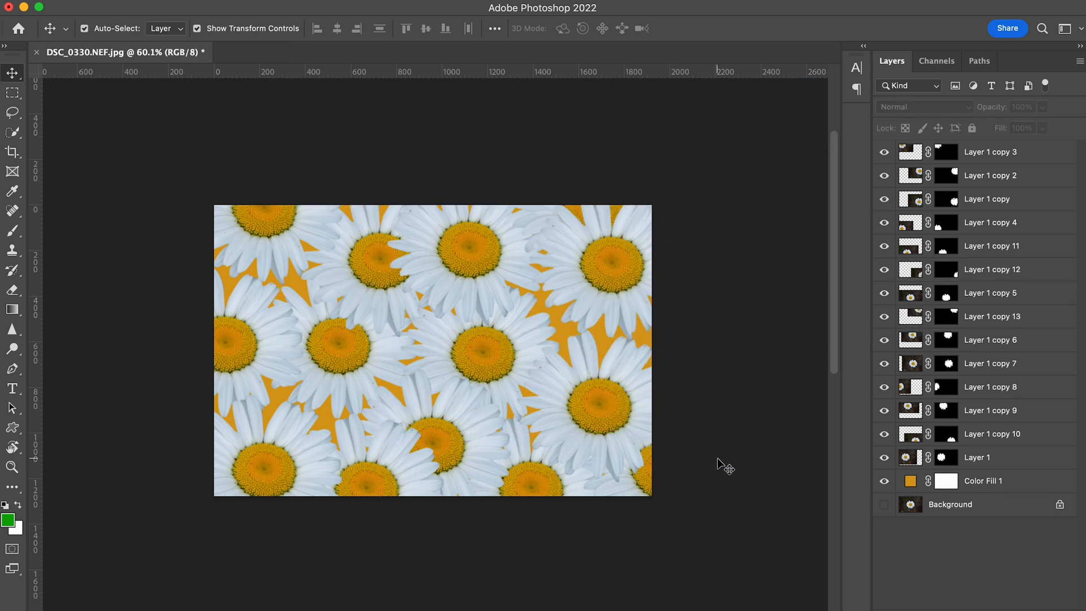